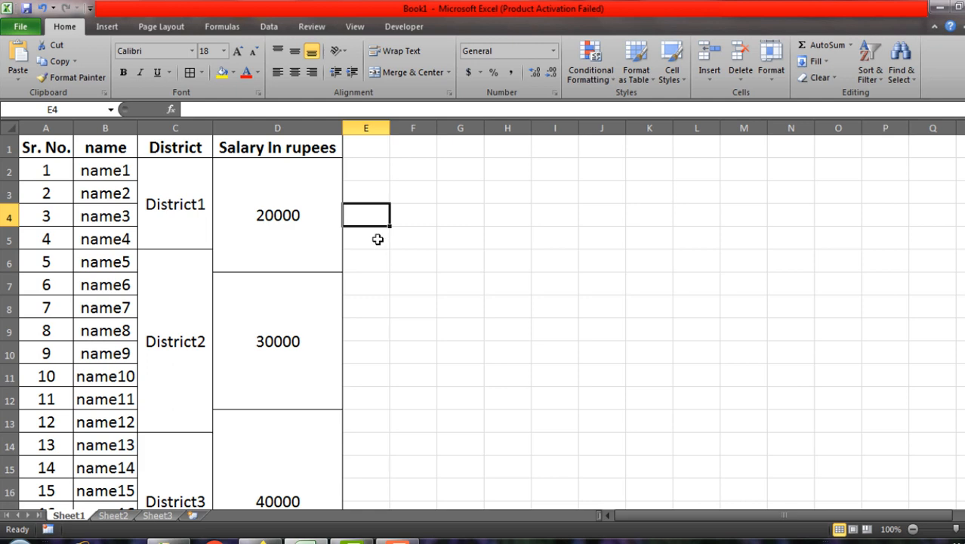
left_click(377, 236)
left_click(268, 211)
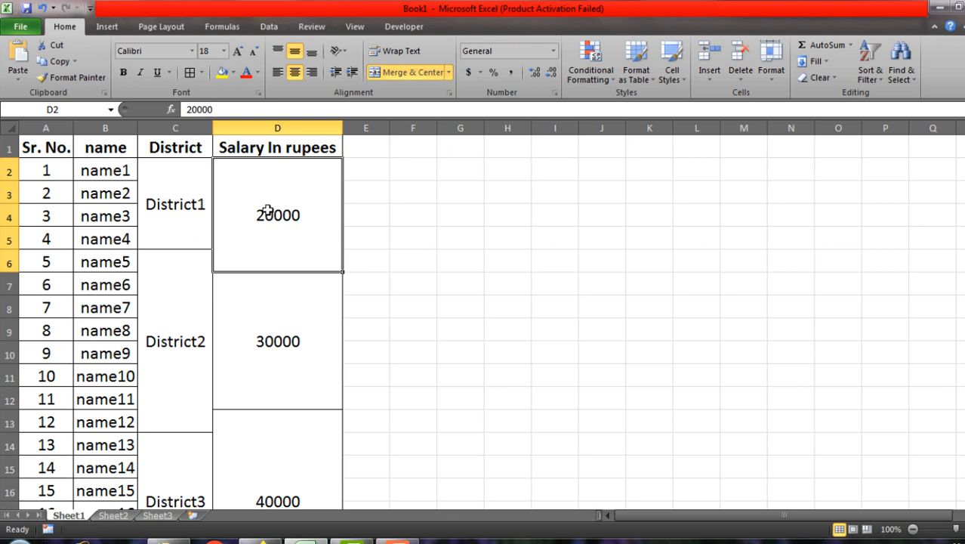
left_click(361, 194)
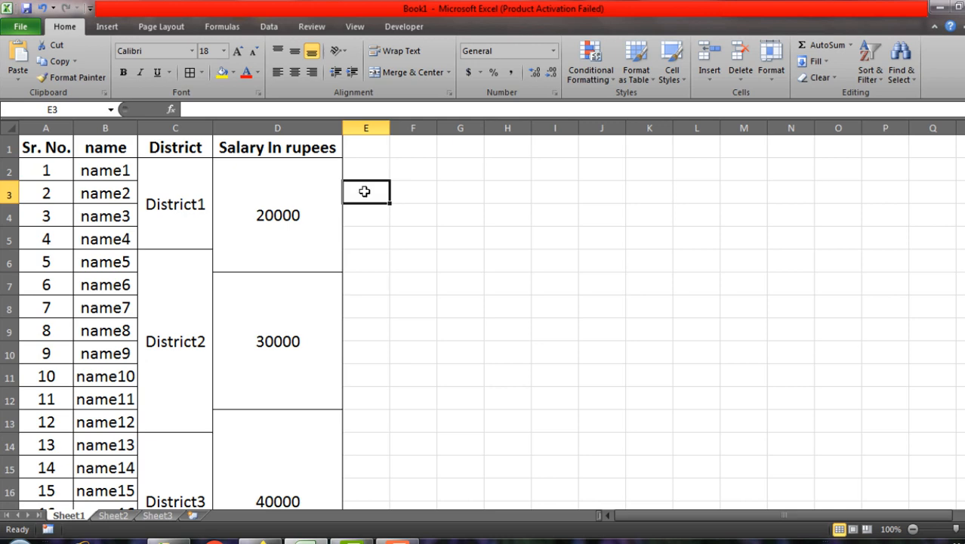
left_click(367, 163)
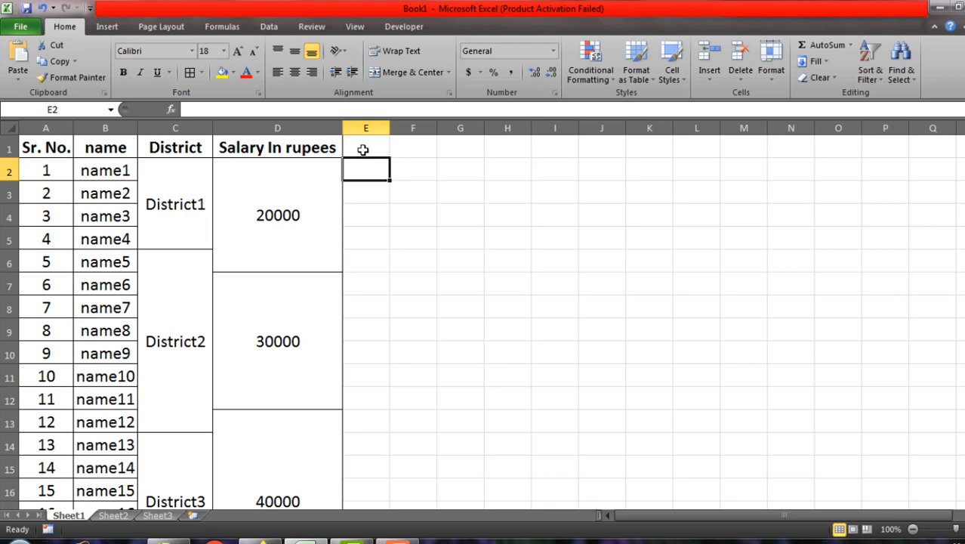
left_click(362, 149)
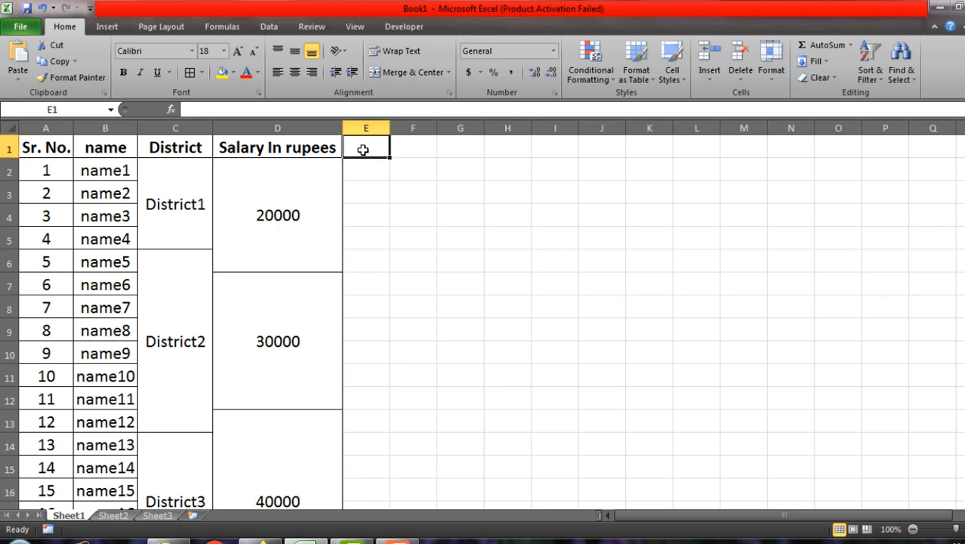
left_click(367, 169)
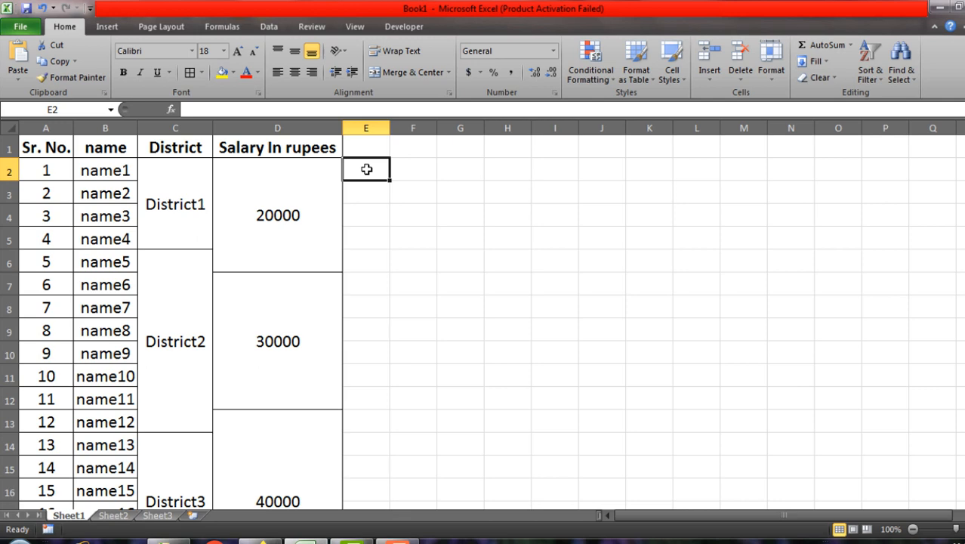
left_click(316, 253)
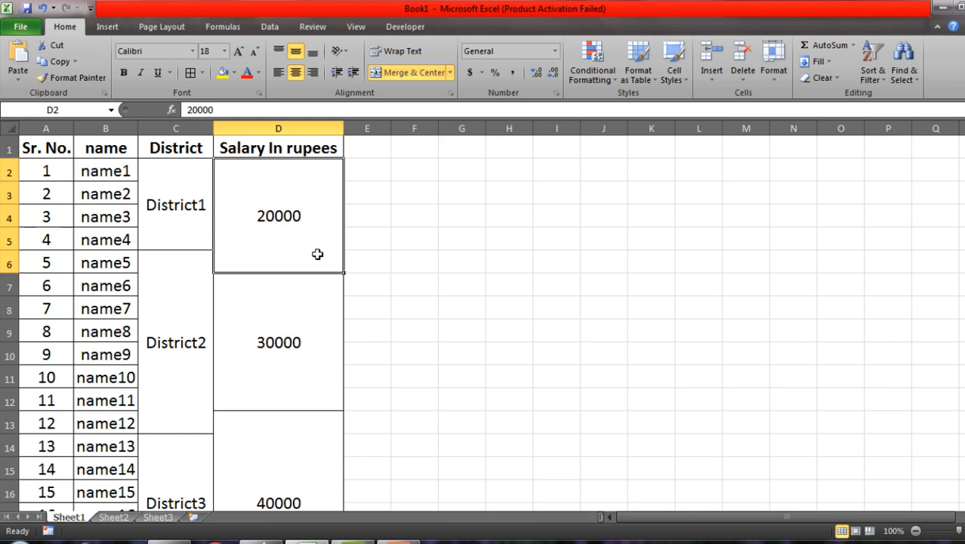
left_click(367, 216)
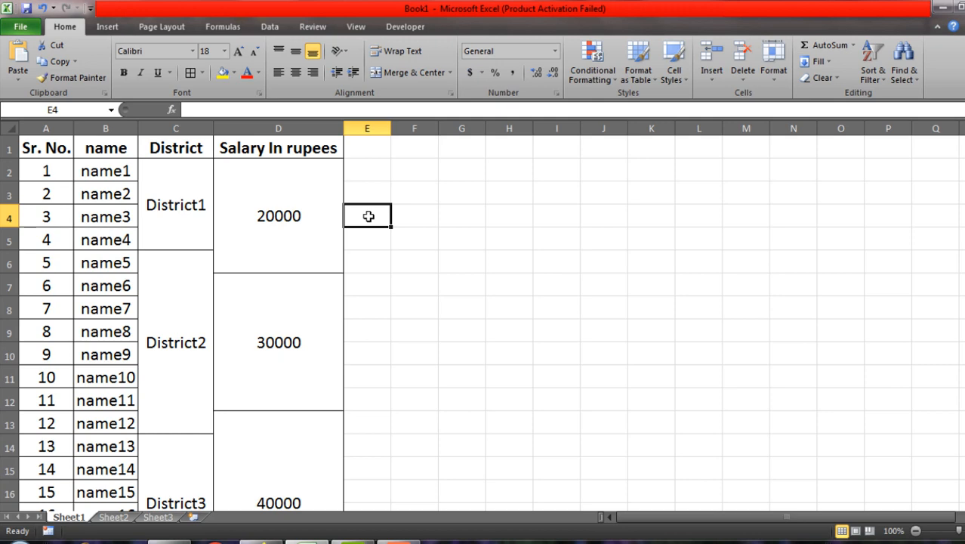
left_click(367, 171)
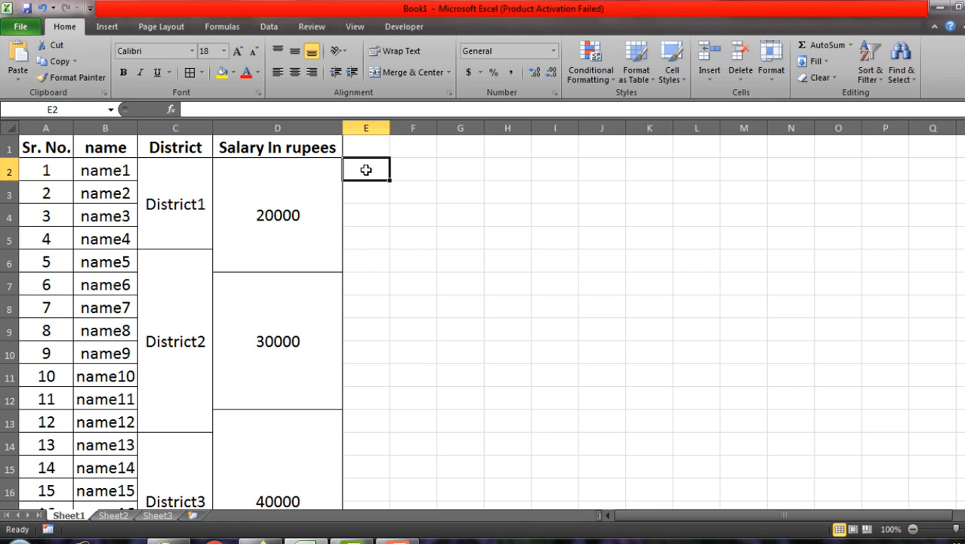
left_click(366, 191)
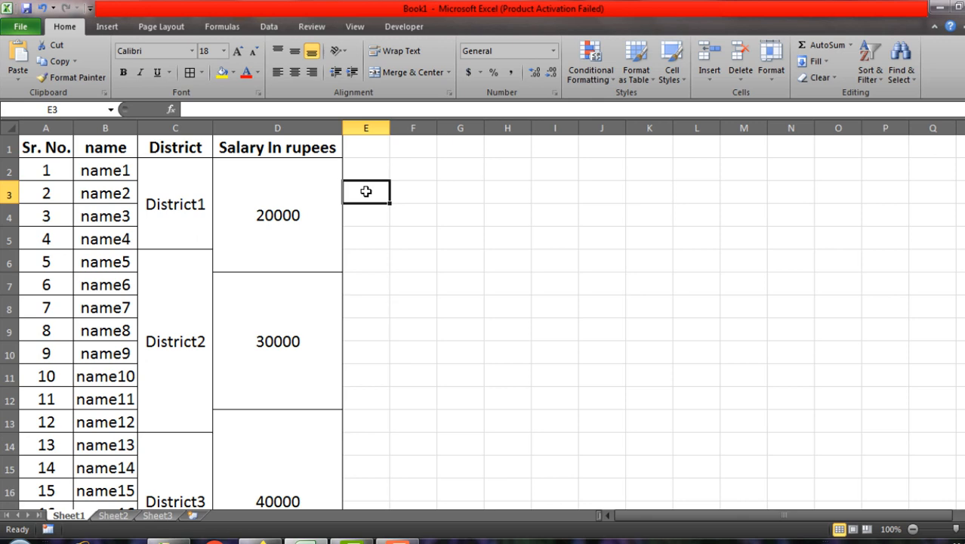
left_click(369, 217)
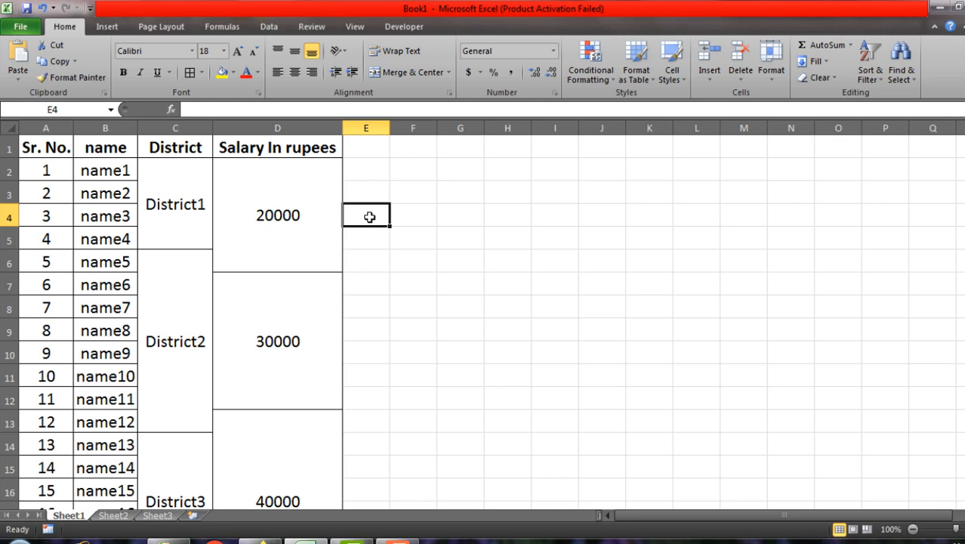
Enter "name" in cell F4 and centre it both horizontally and vertically.
left_click(412, 217)
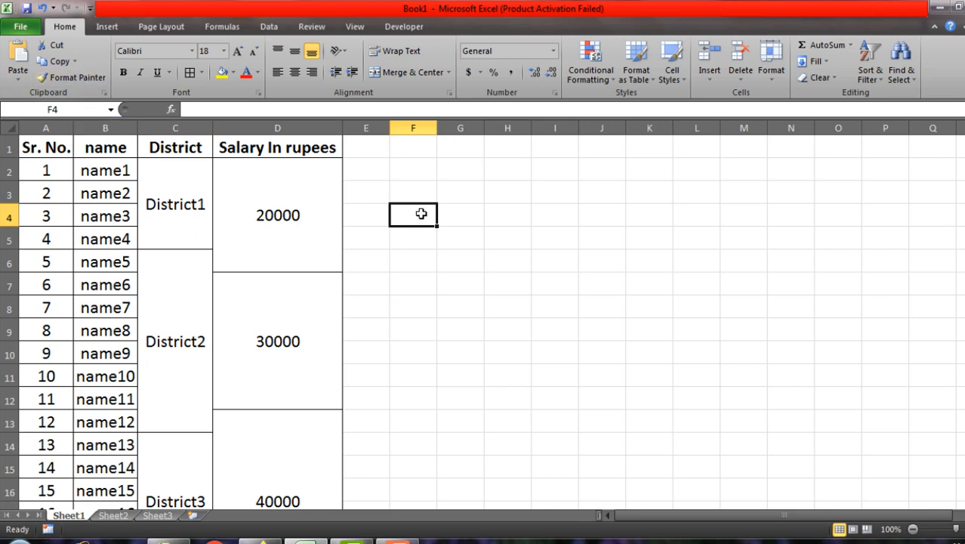
type("name")
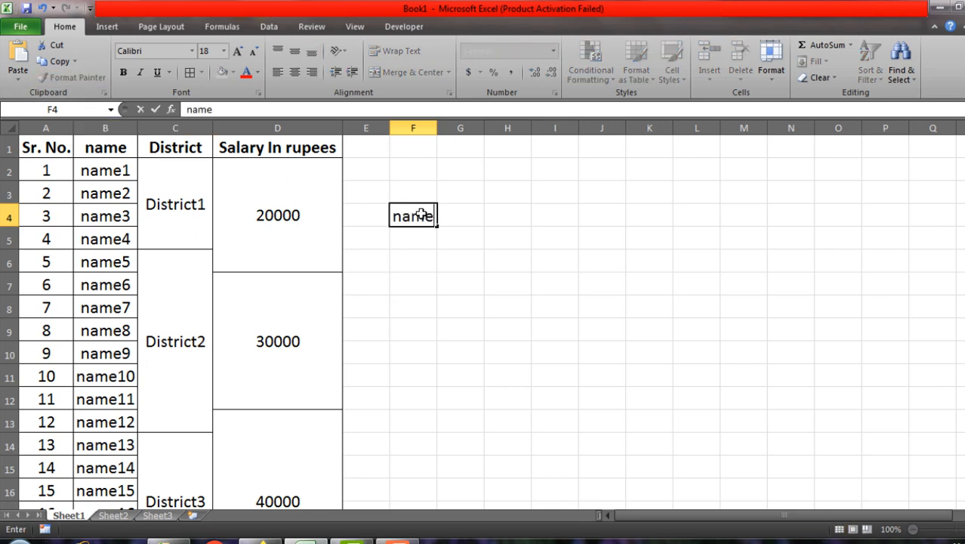
left_click(467, 217)
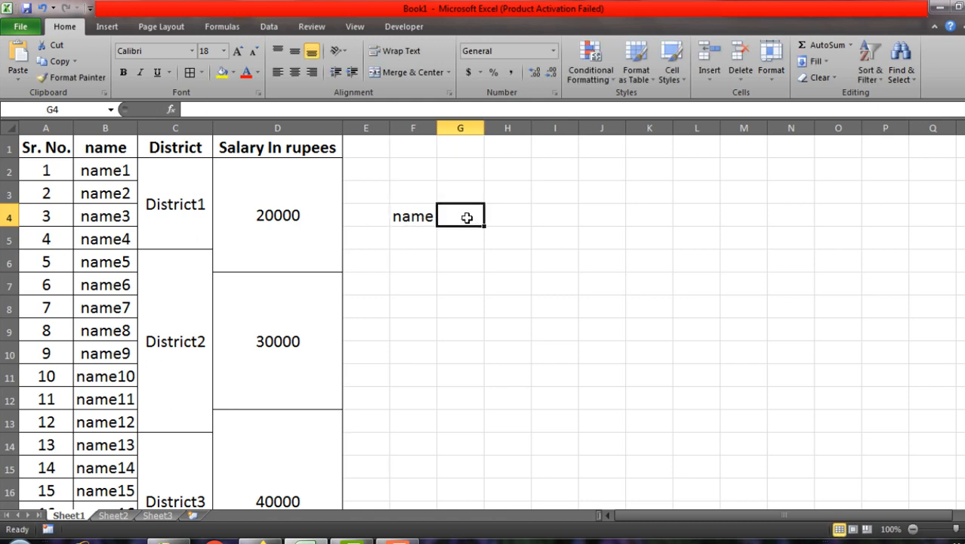
left_click(414, 218)
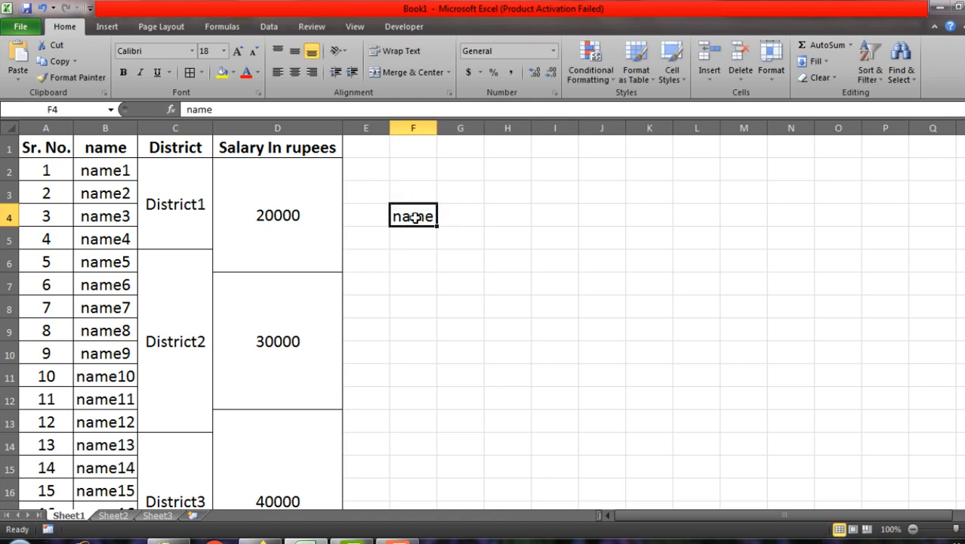
left_click(299, 79)
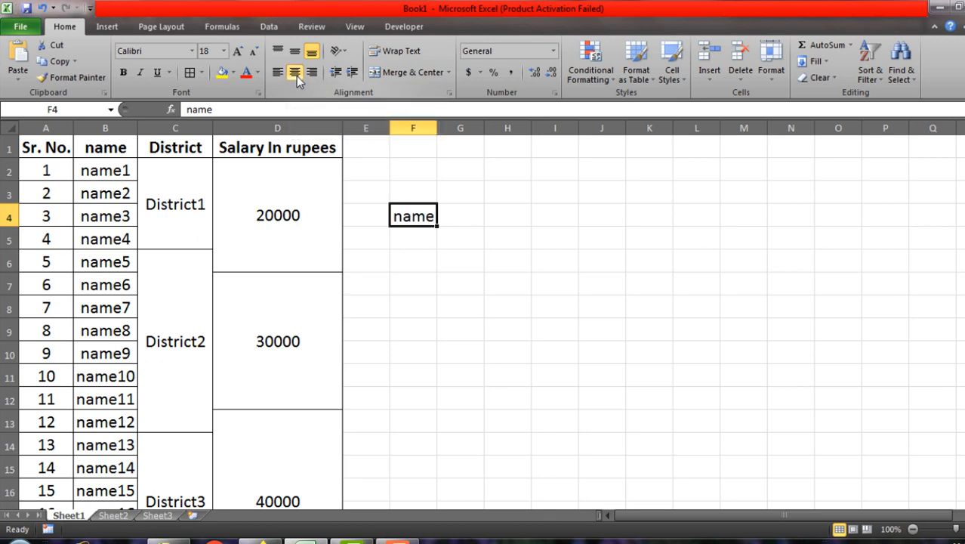
left_click(296, 59)
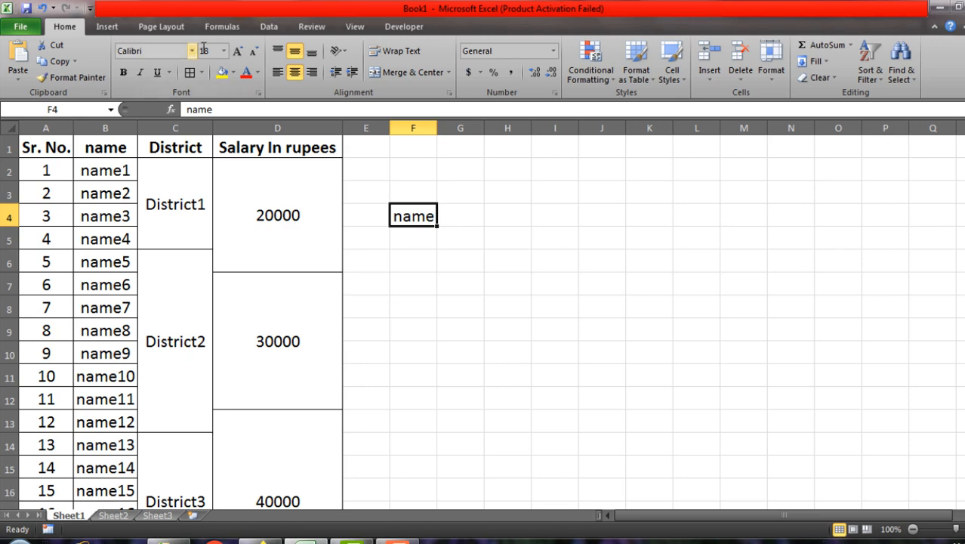
Format the text in F4 as bold 22-point Aharoni and widen column F to fit it.
left_click(237, 53)
left_click(238, 54)
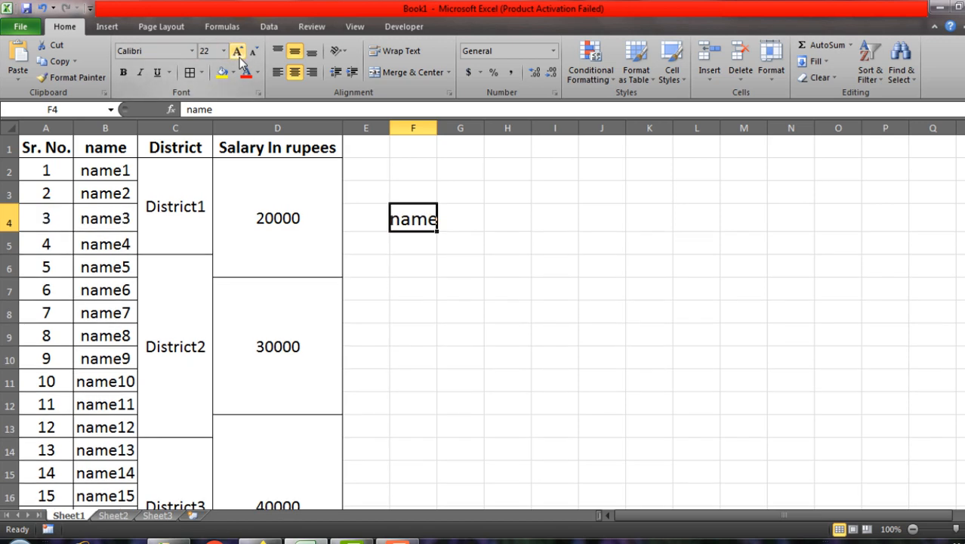
left_click(191, 55)
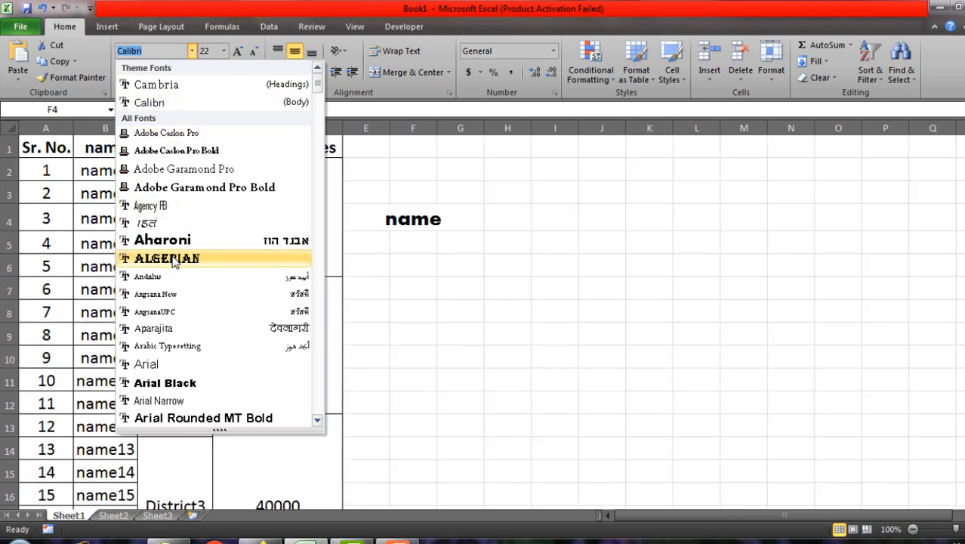
left_click(172, 240)
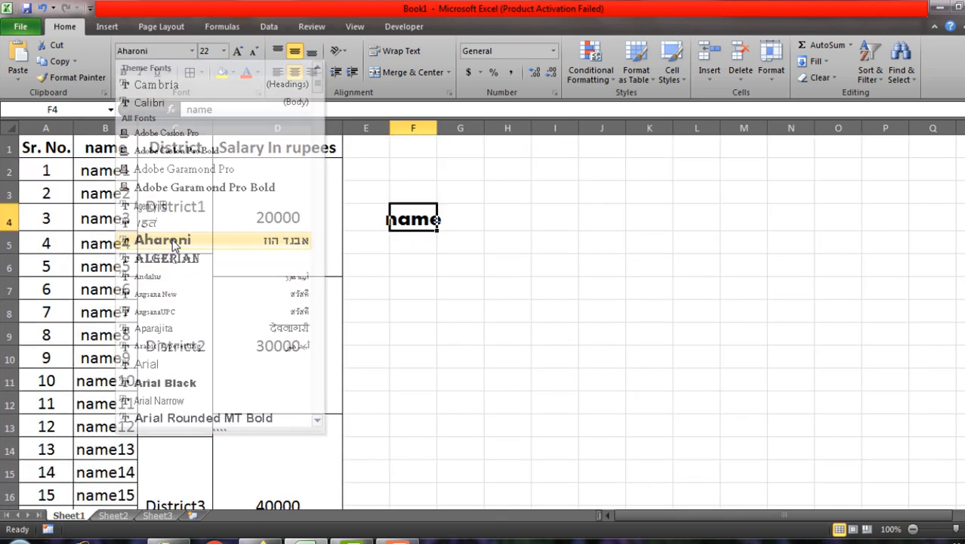
left_click(123, 73)
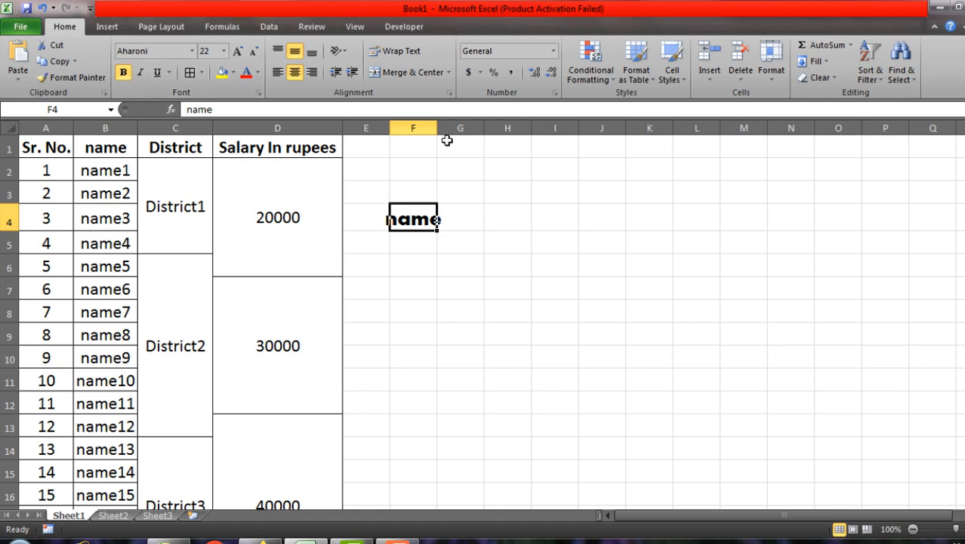
left_click_drag(436, 128, 462, 129)
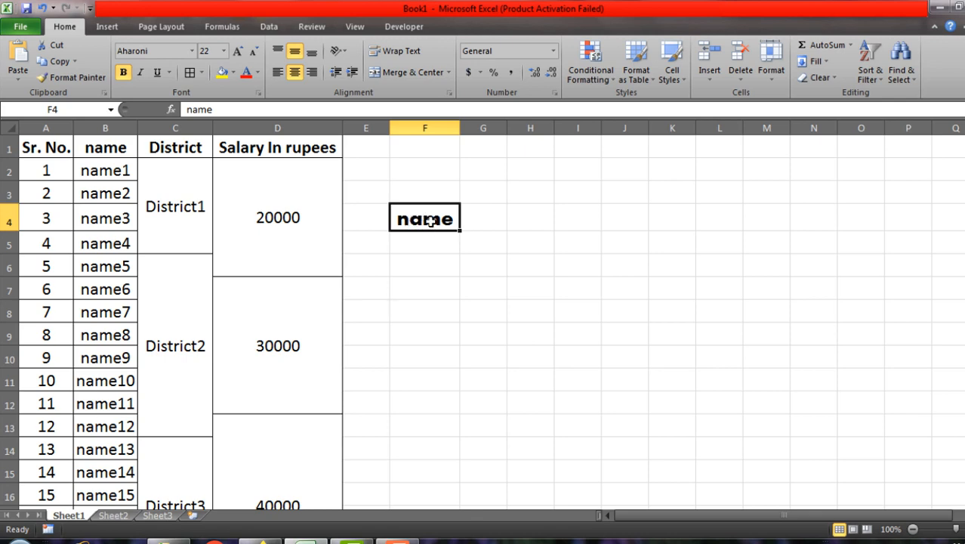
Enter "name1" in cell H4 and widen column H to fit it.
left_click(525, 220)
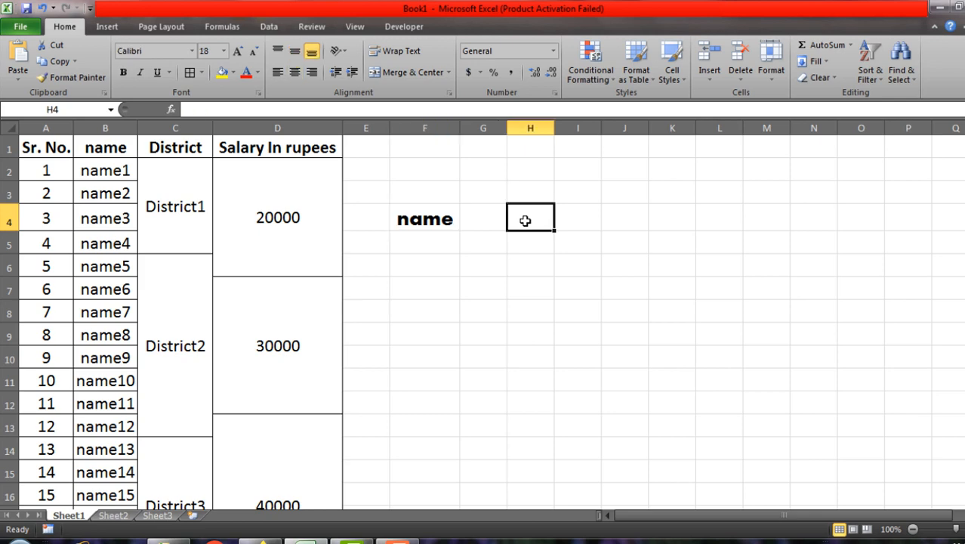
type("nam")
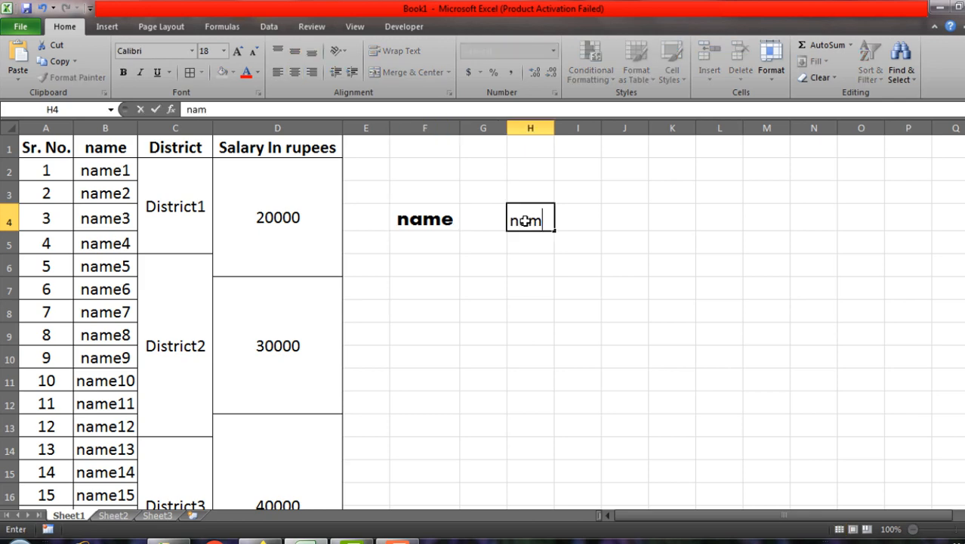
type("e1")
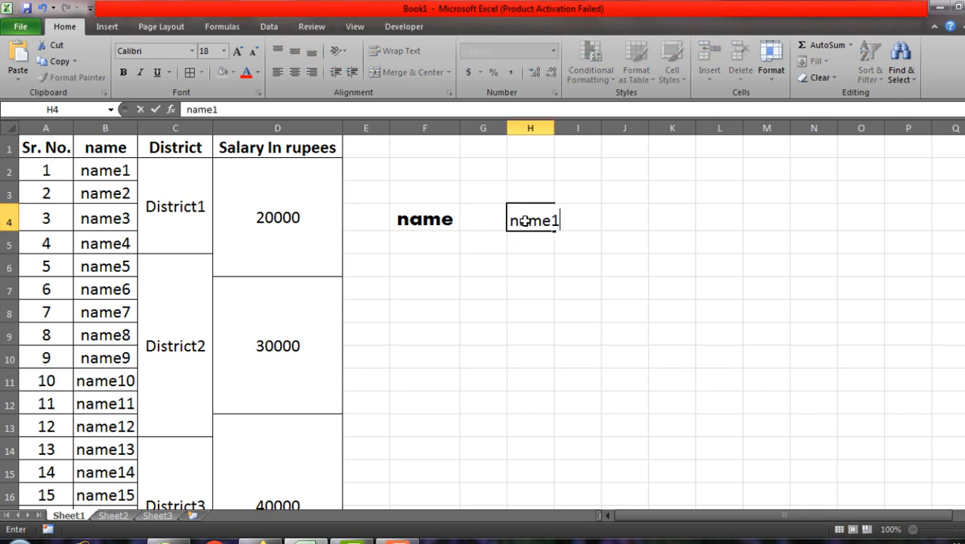
left_click(579, 245)
left_click_drag(555, 128, 588, 130)
left_click(528, 219)
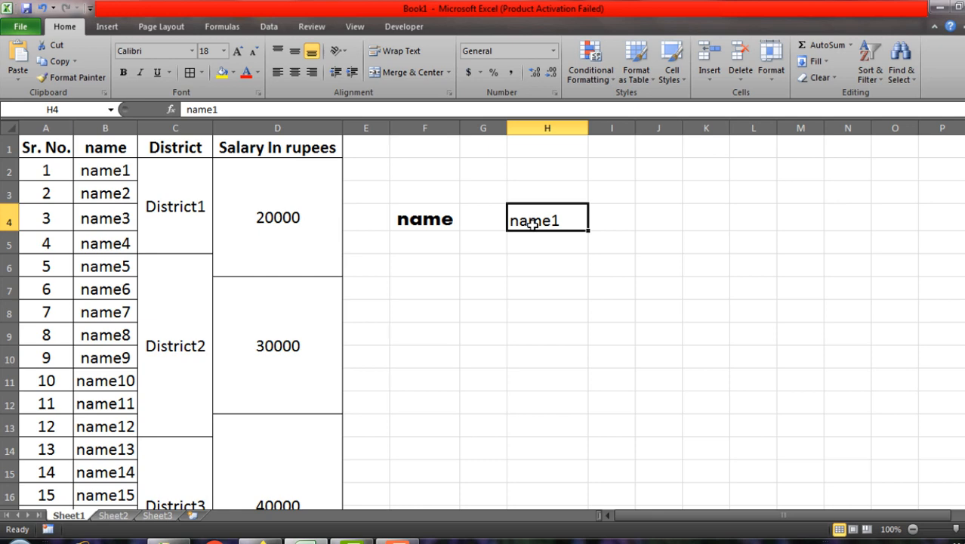
Copy the formatting of cell F4 onto cell H4 with Format Painter, then turn the painter off.
left_click(438, 220)
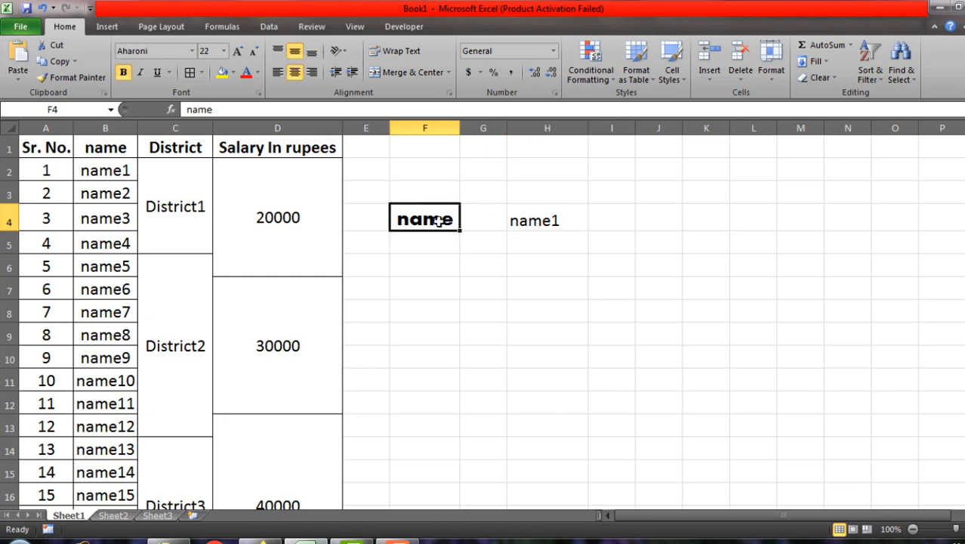
left_click(554, 218)
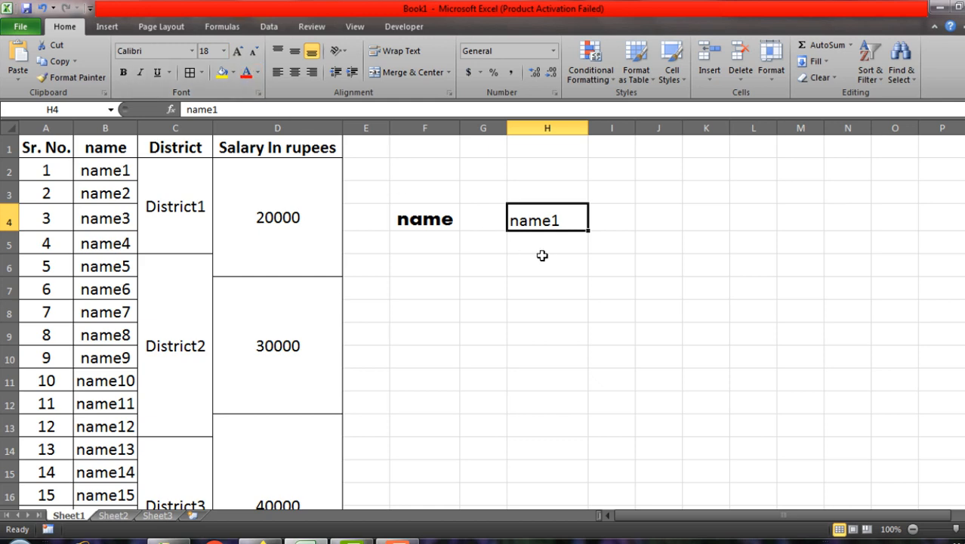
left_click(437, 224)
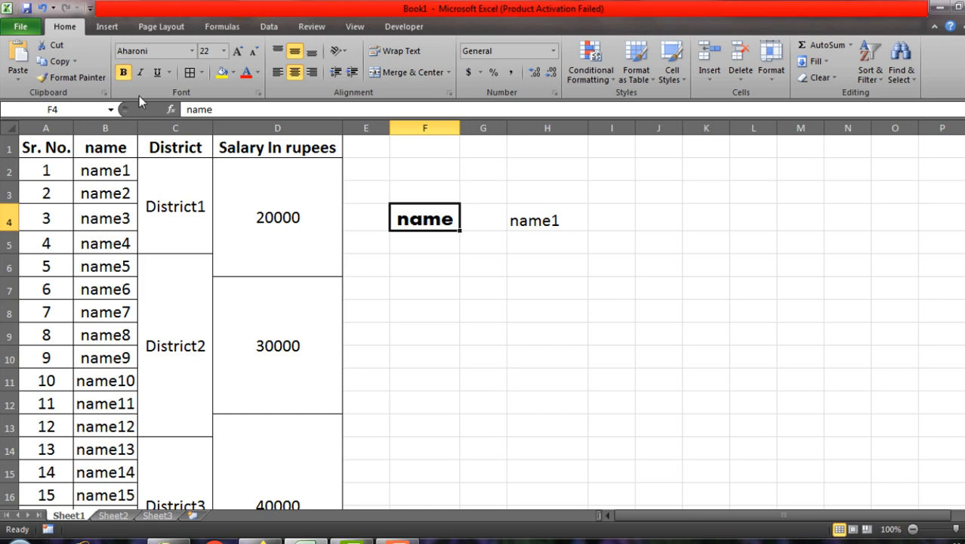
left_click(76, 79)
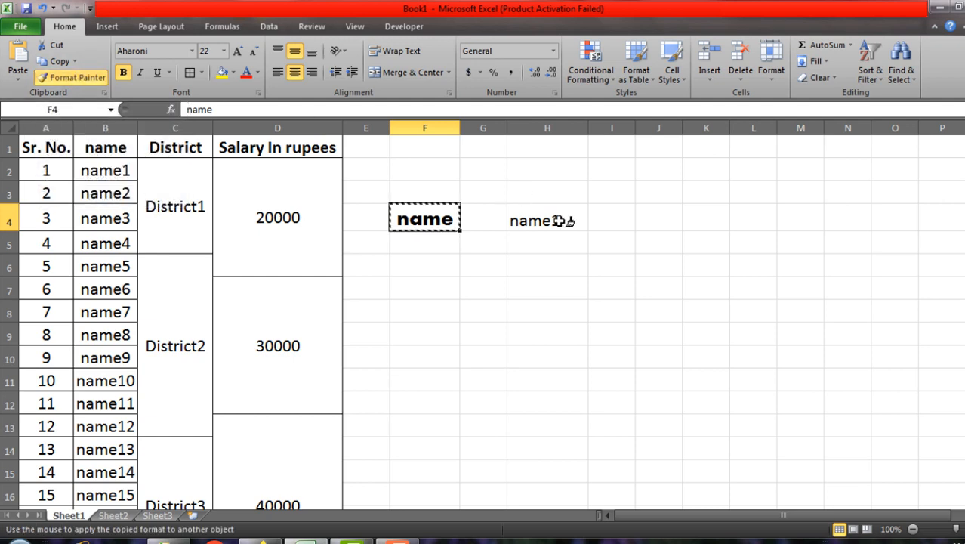
left_click(559, 221)
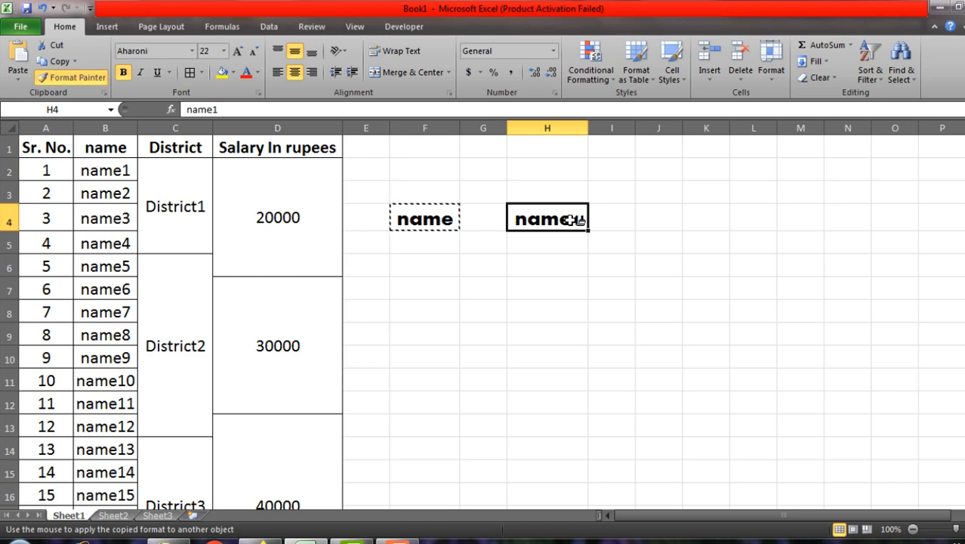
left_click(81, 73)
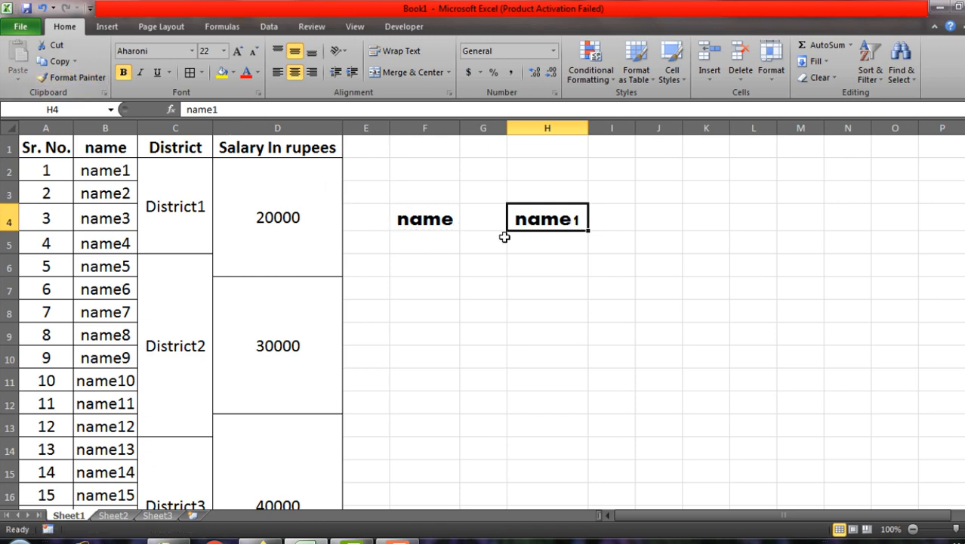
Enter "name1" in cell H5 and "name2" in H6, and fill the series down to "name5" in H9.
left_click(428, 226)
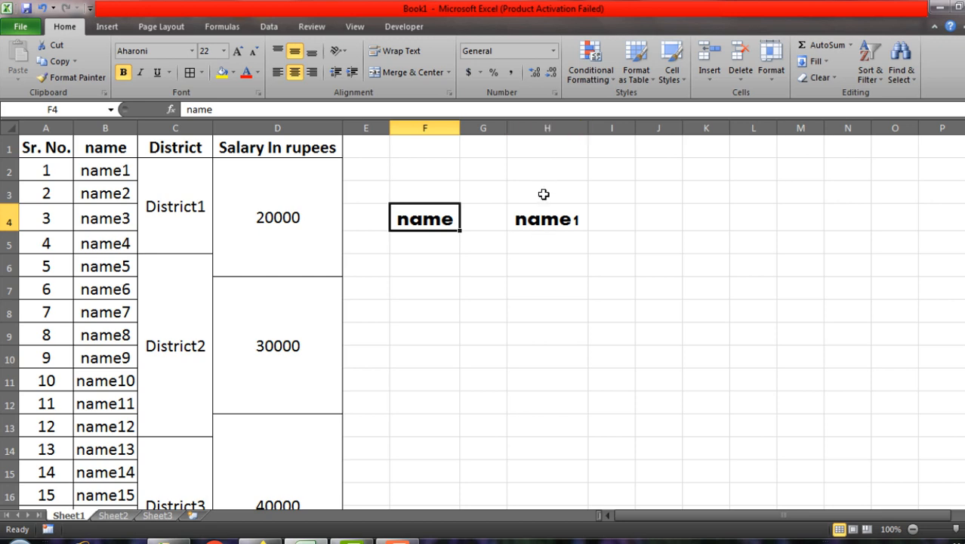
left_click(548, 240)
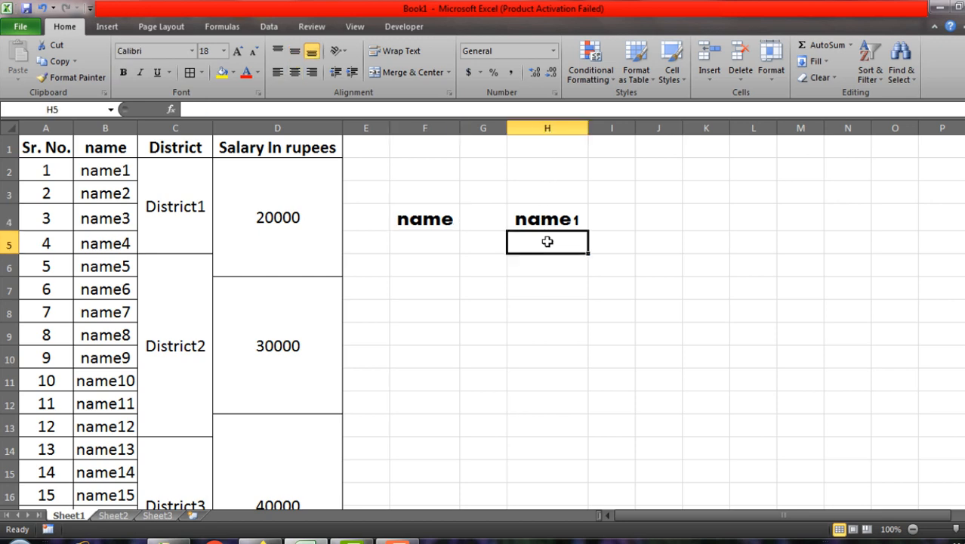
type("name1")
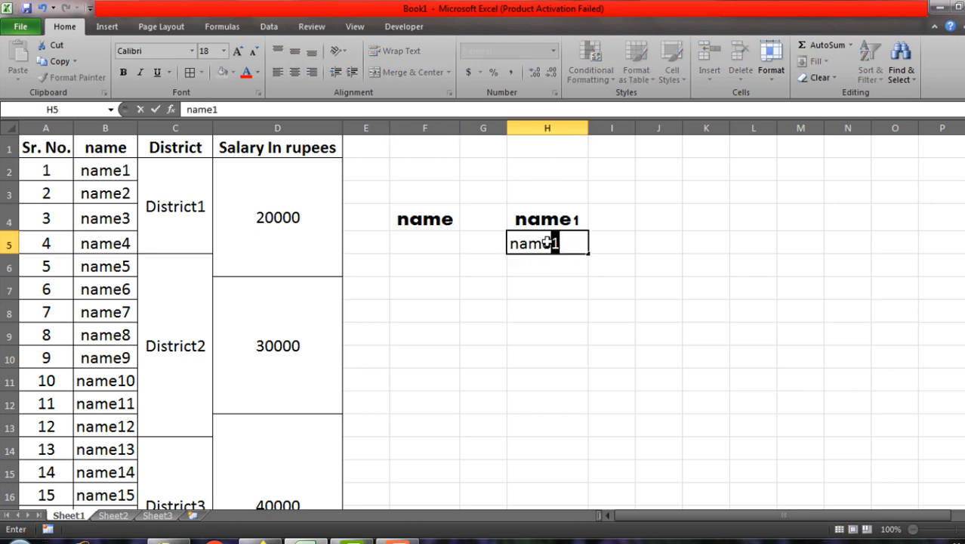
key("Return")
type("name")
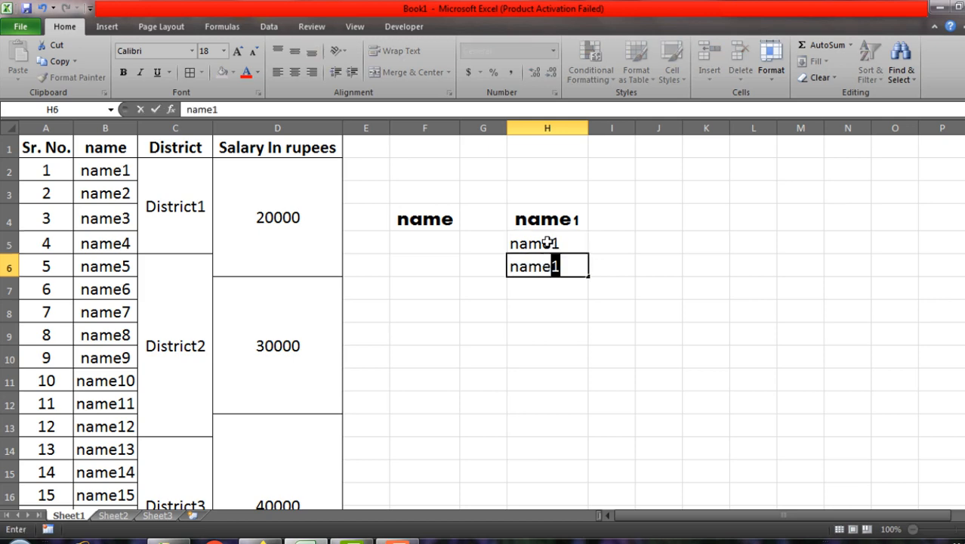
type("2")
left_click_drag(563, 325, 595, 349)
left_click(551, 249)
left_click(526, 268)
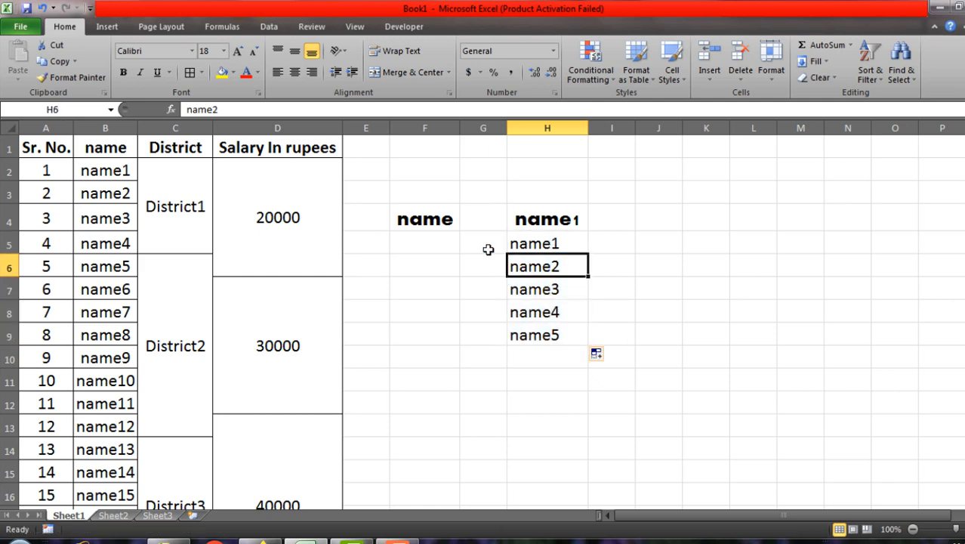
Copy the formatting of cell F4 onto the range H5:H9 with Format Painter.
left_click(430, 221)
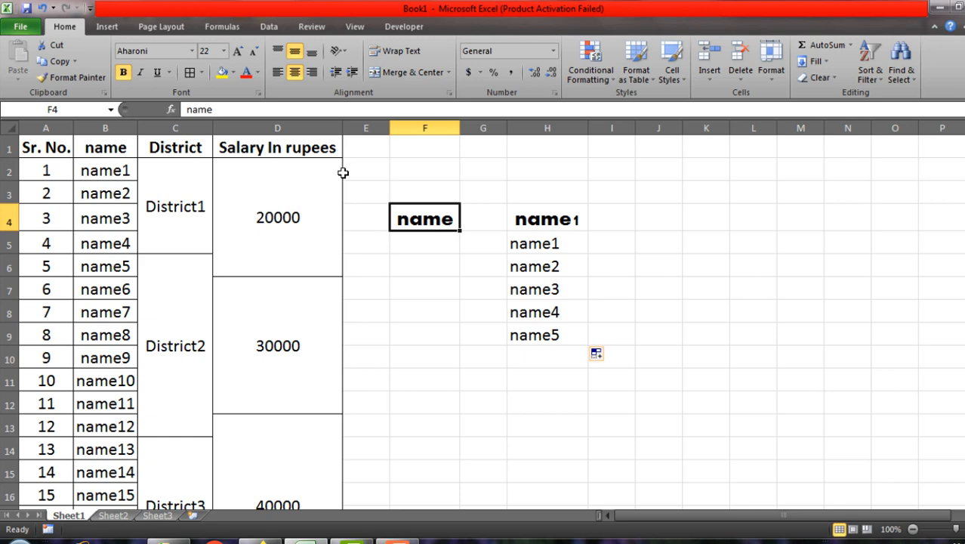
left_click(78, 72)
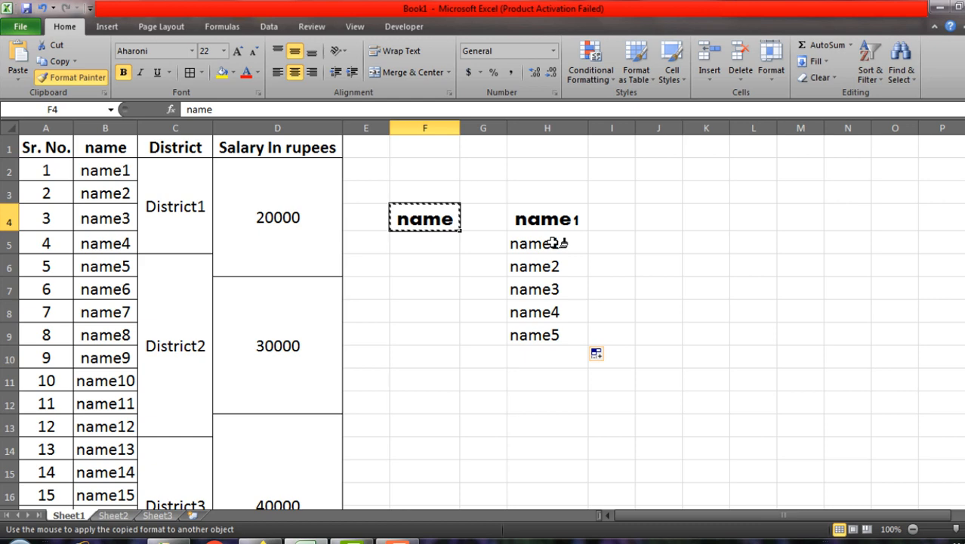
left_click_drag(557, 243, 558, 331)
left_click(632, 283)
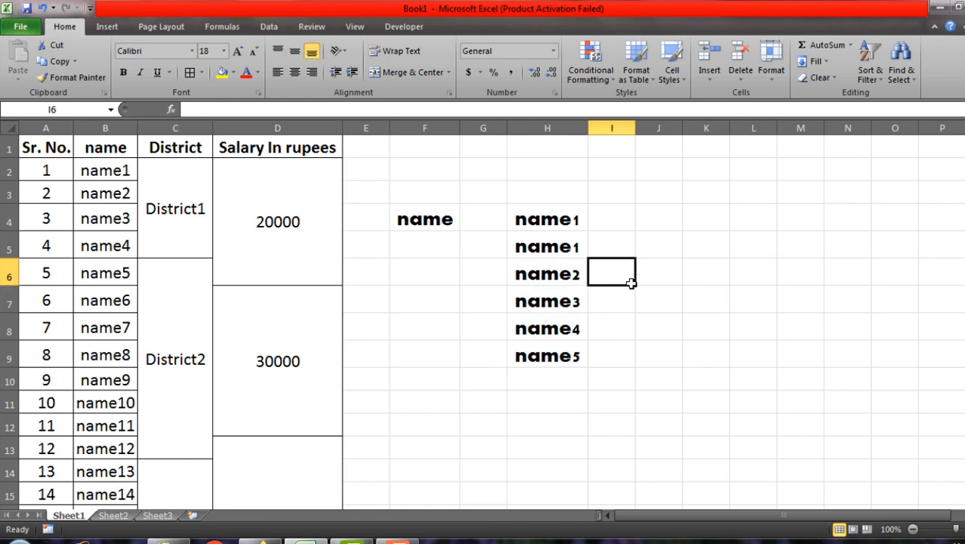
left_click(393, 221)
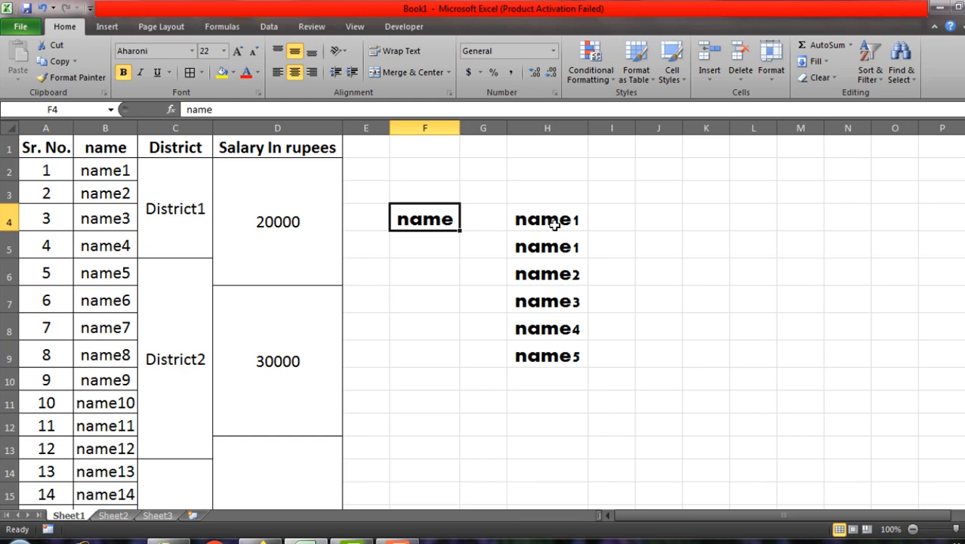
left_click(549, 295)
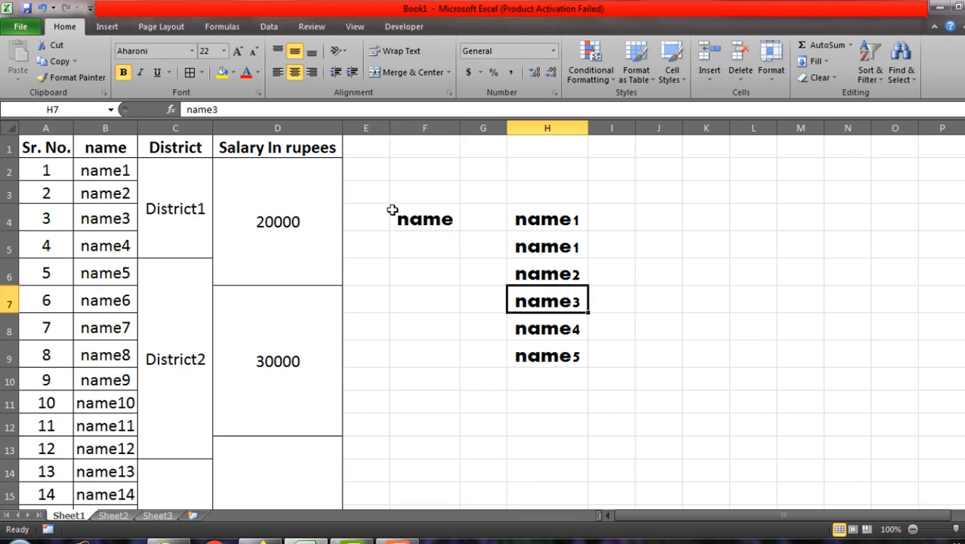
left_click(553, 227)
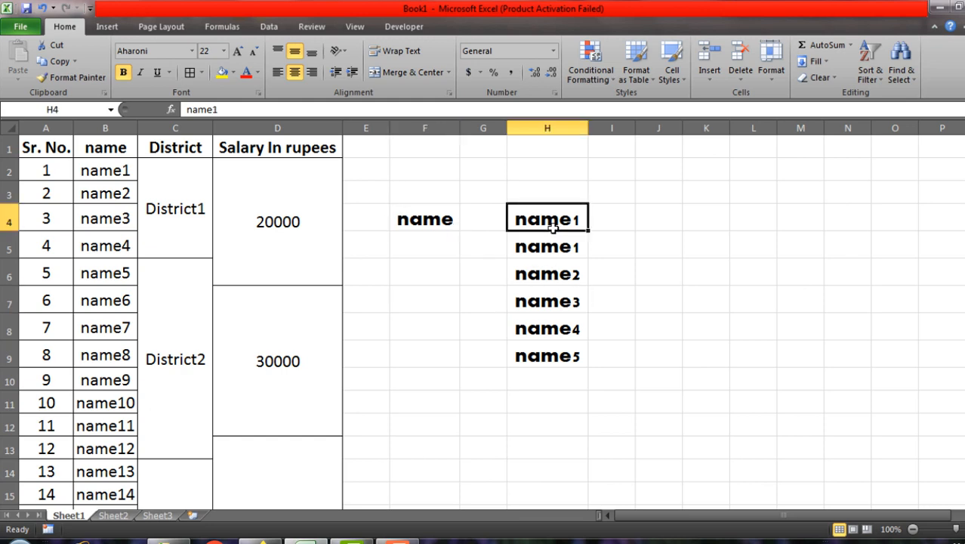
left_click(546, 260)
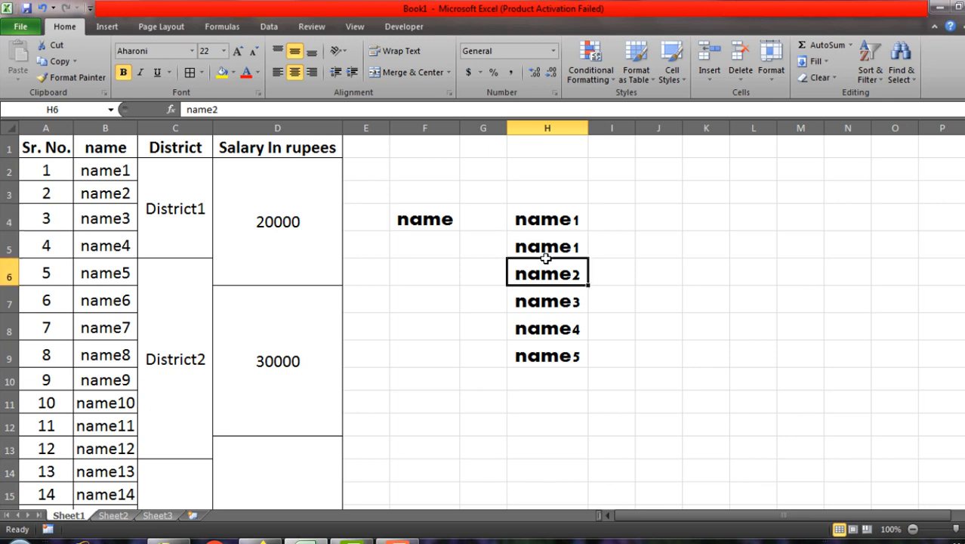
left_click(414, 216)
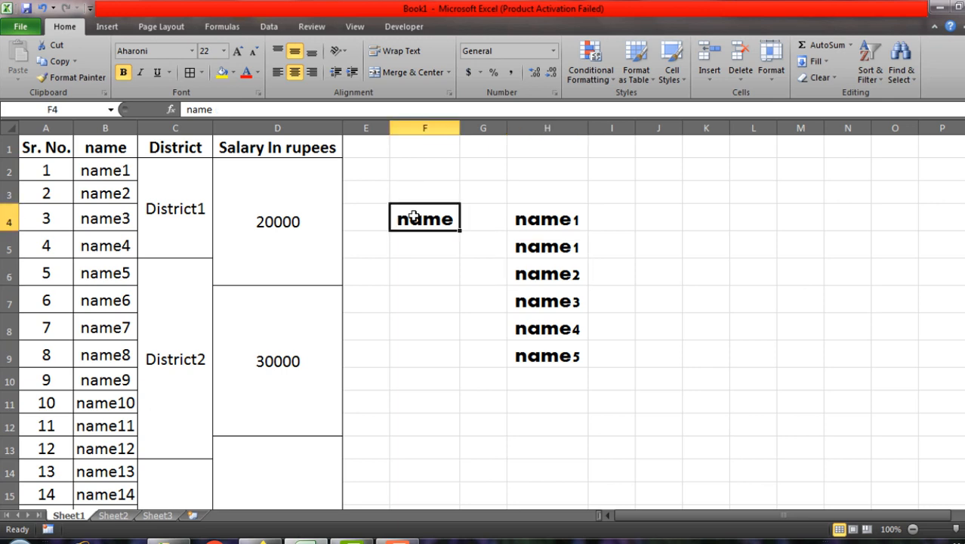
Delete columns F through H with the sample name cells.
left_click_drag(436, 125, 554, 122)
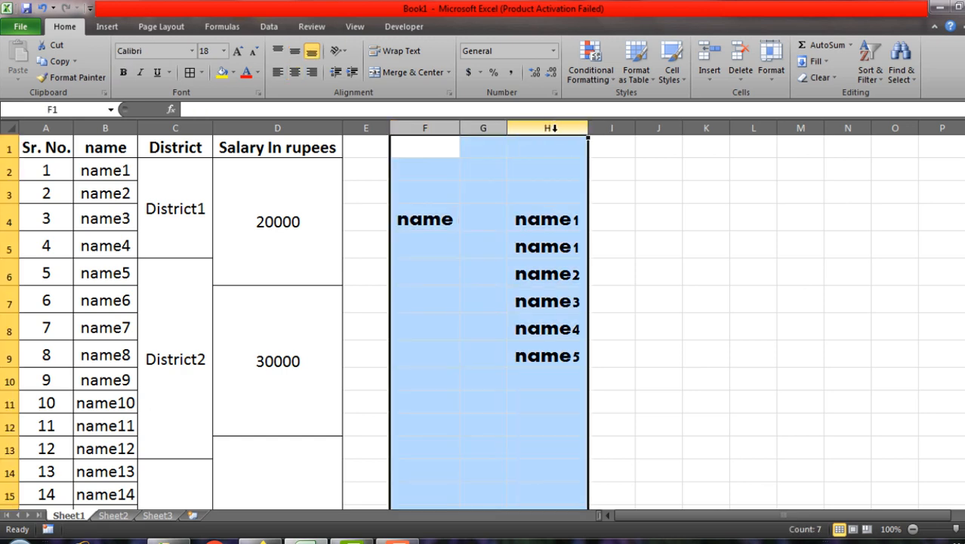
right_click(554, 128)
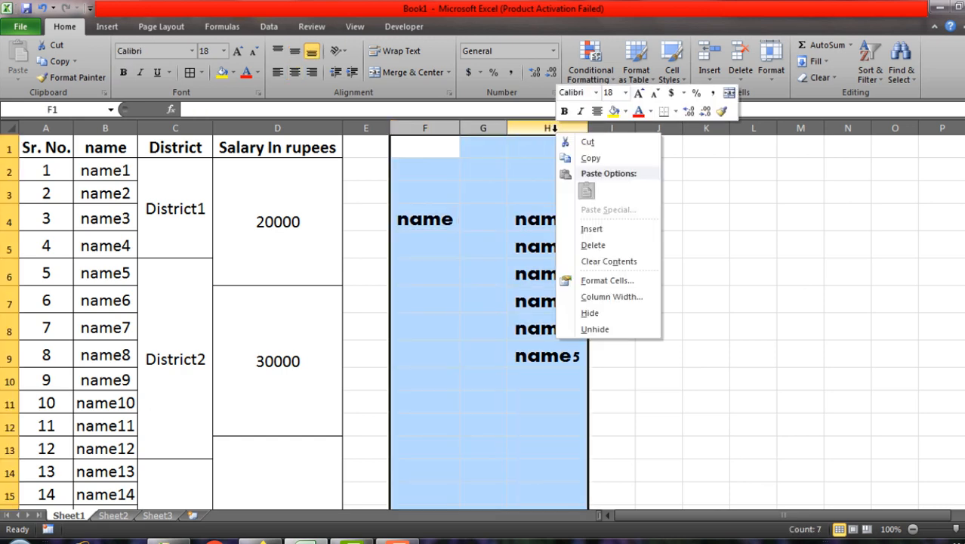
left_click(595, 245)
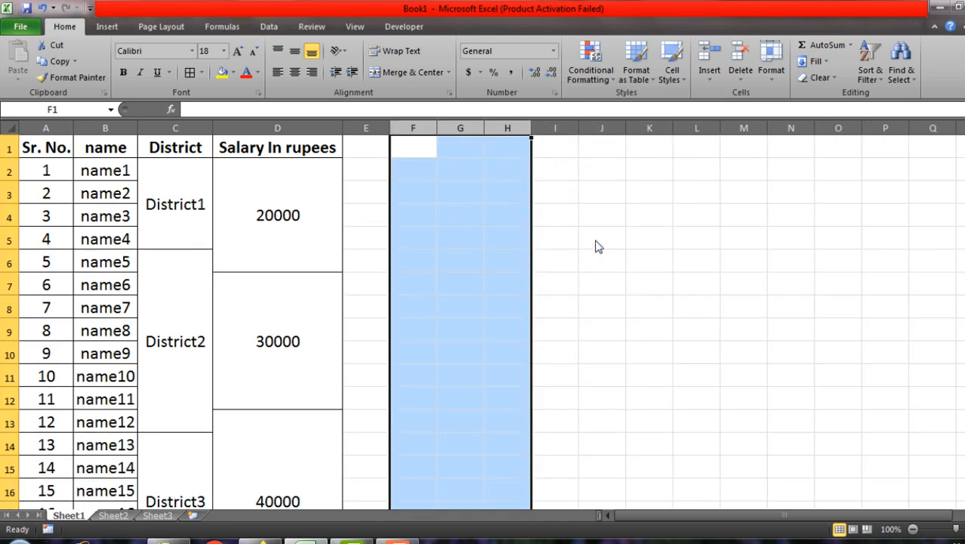
left_click(445, 212)
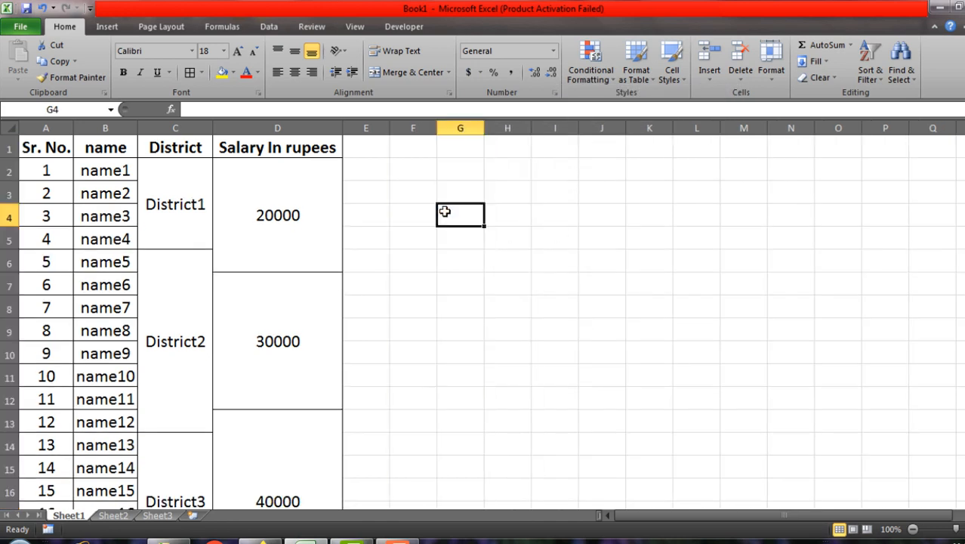
Examine the table's headings and entries, comparing the merged District and Salary In rupees cells with the single cells in columns A and B.
left_click(362, 193)
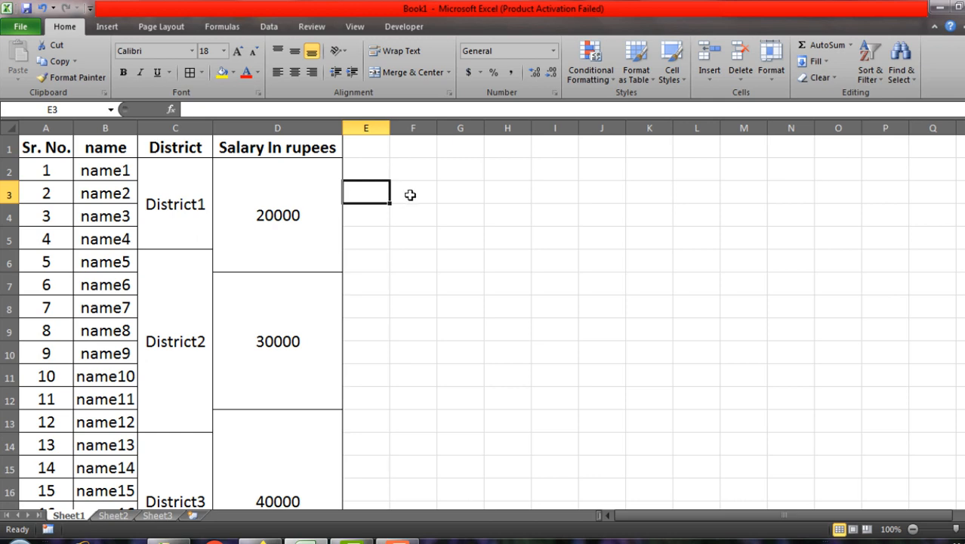
left_click(410, 195)
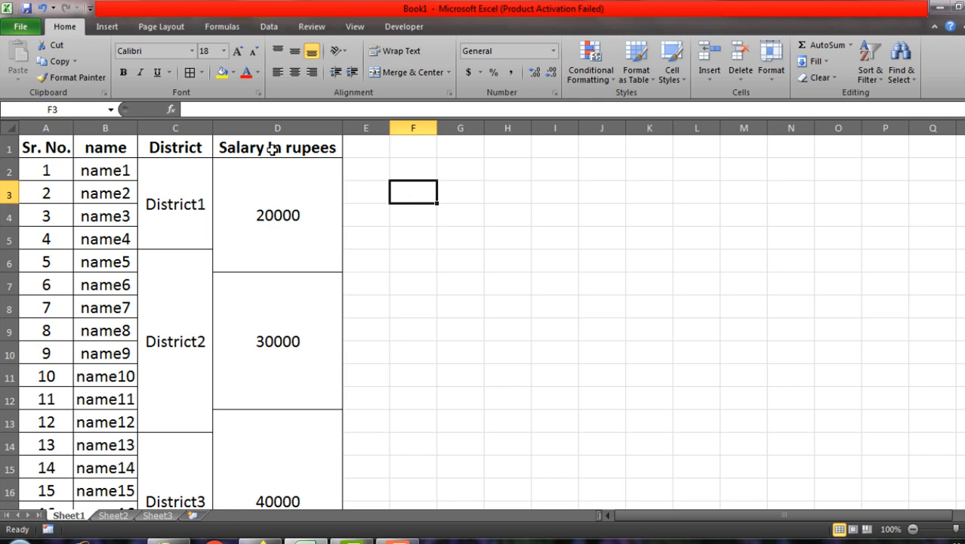
left_click(102, 172)
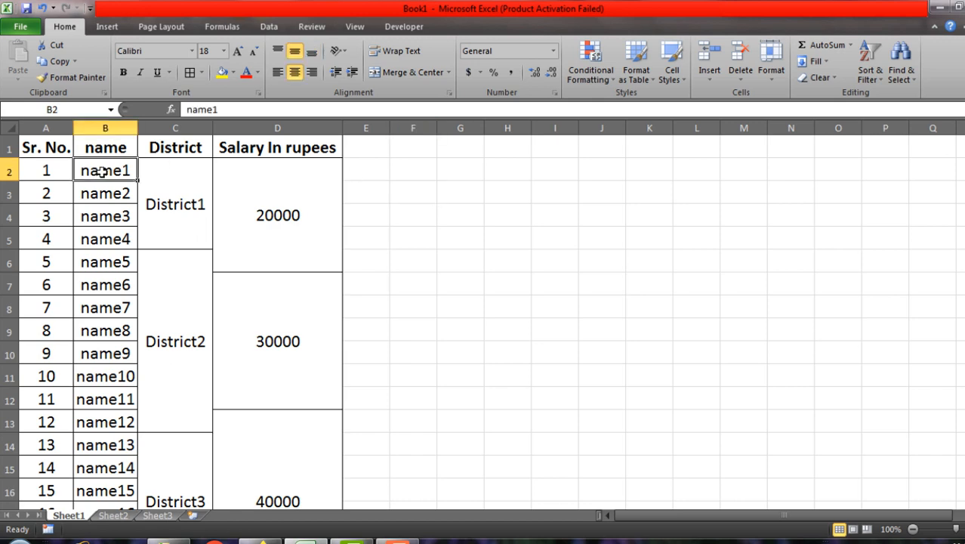
left_click(48, 170)
left_click(251, 179)
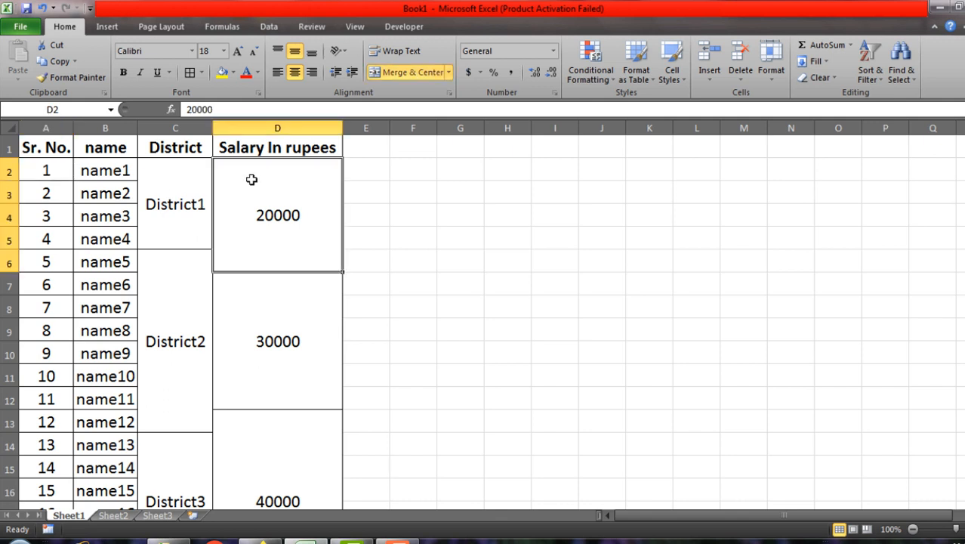
left_click(376, 193)
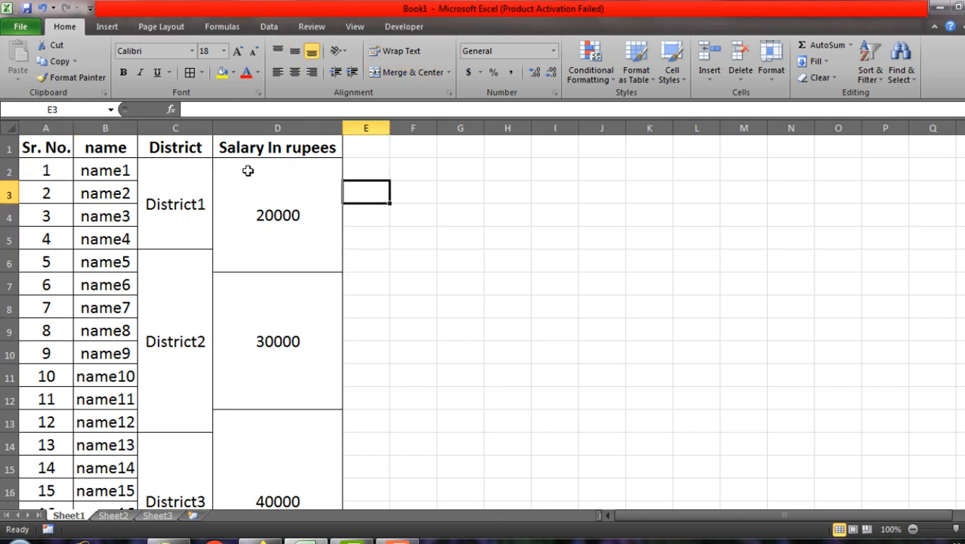
left_click(171, 180)
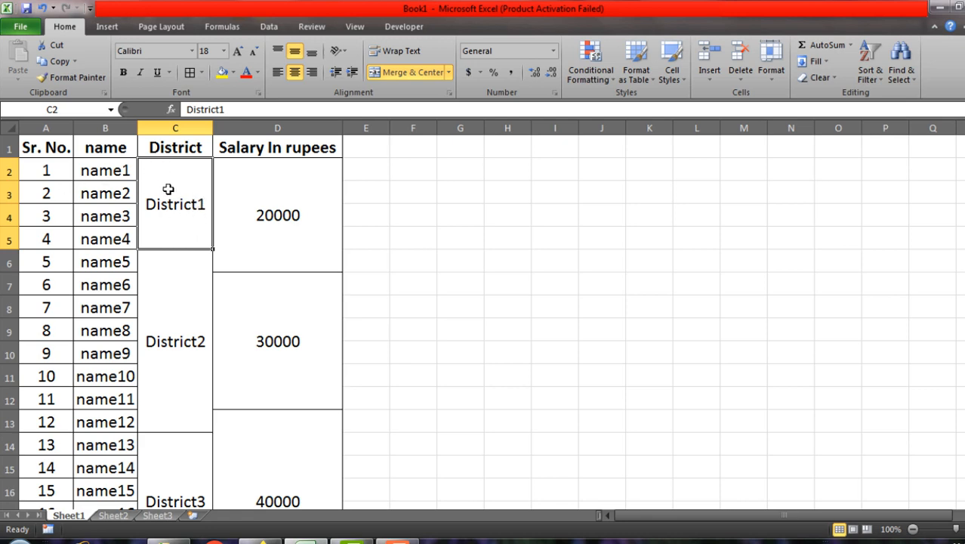
left_click(283, 204)
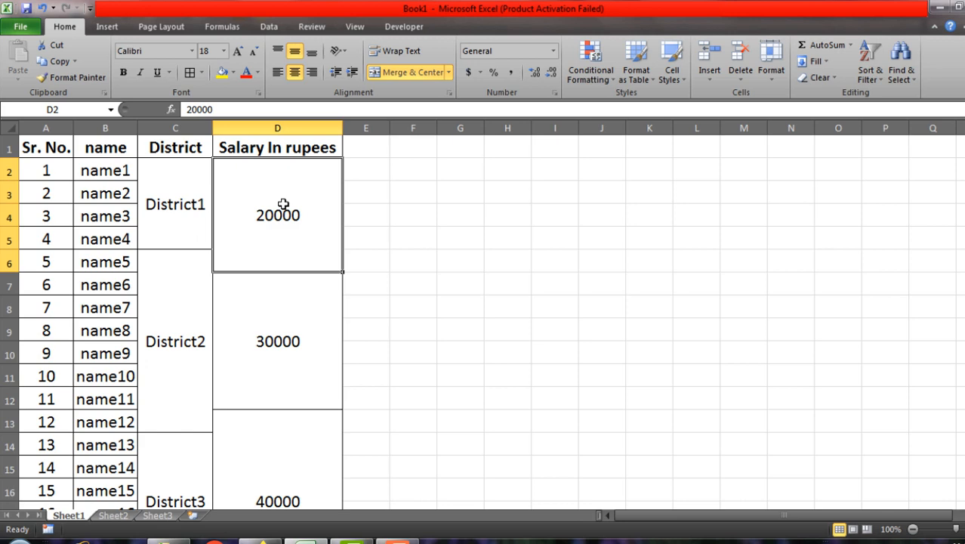
left_click(365, 201)
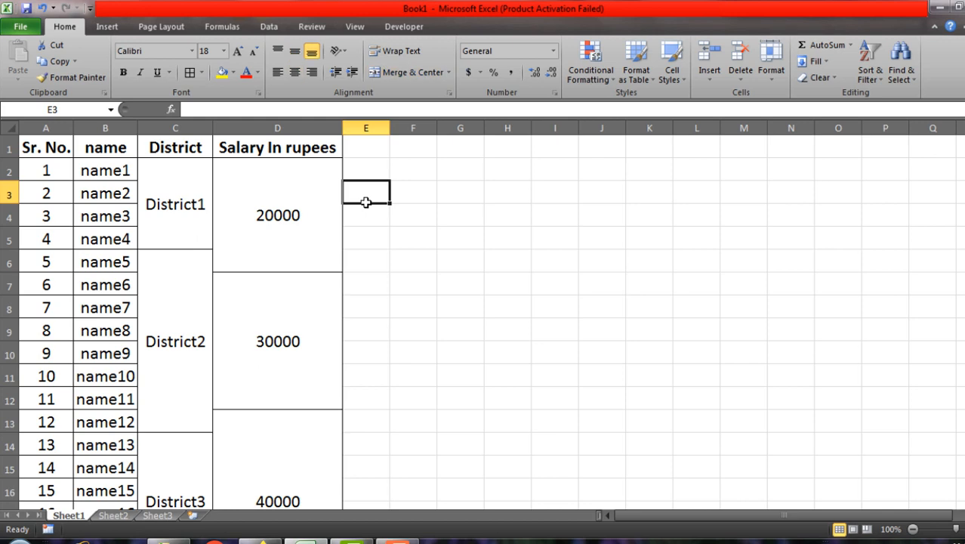
left_click(183, 204)
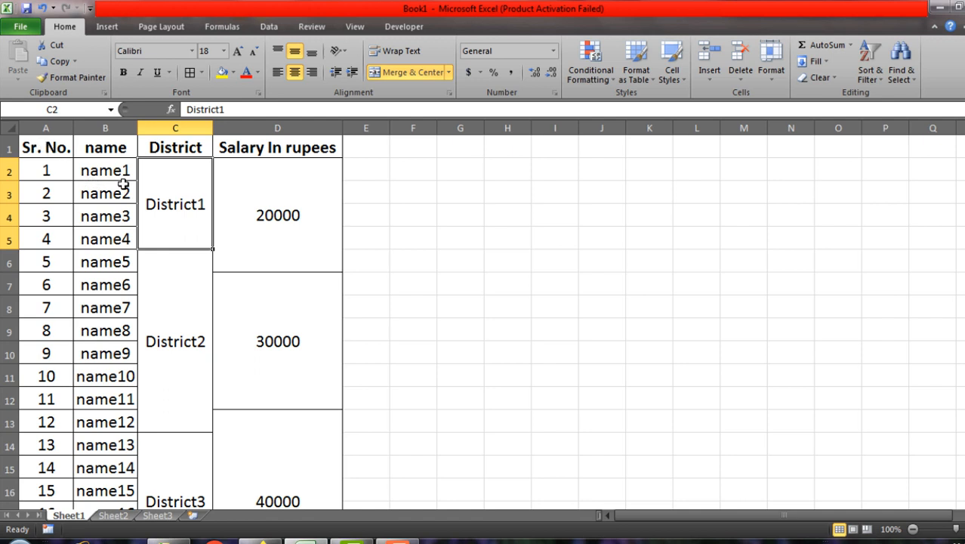
left_click(53, 151)
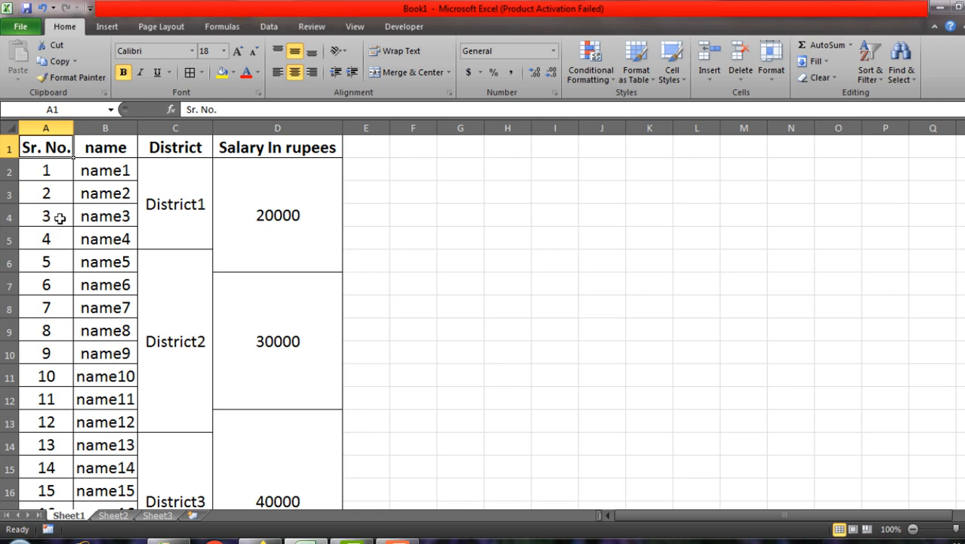
left_click(117, 146)
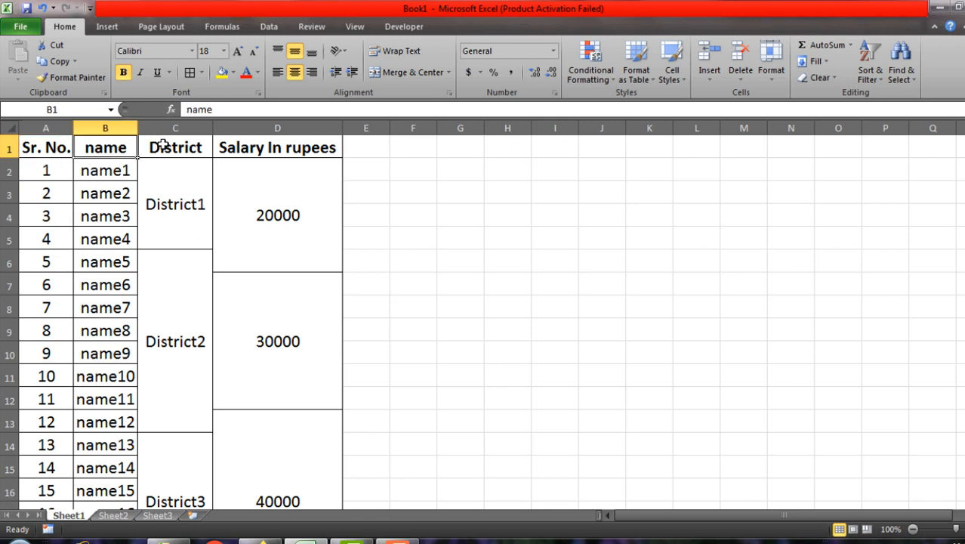
left_click(282, 178)
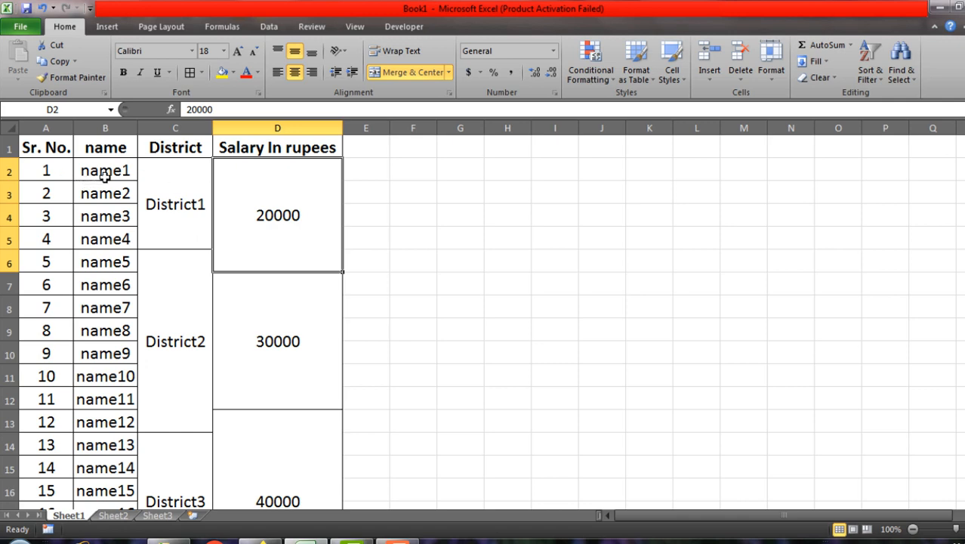
left_click(187, 150)
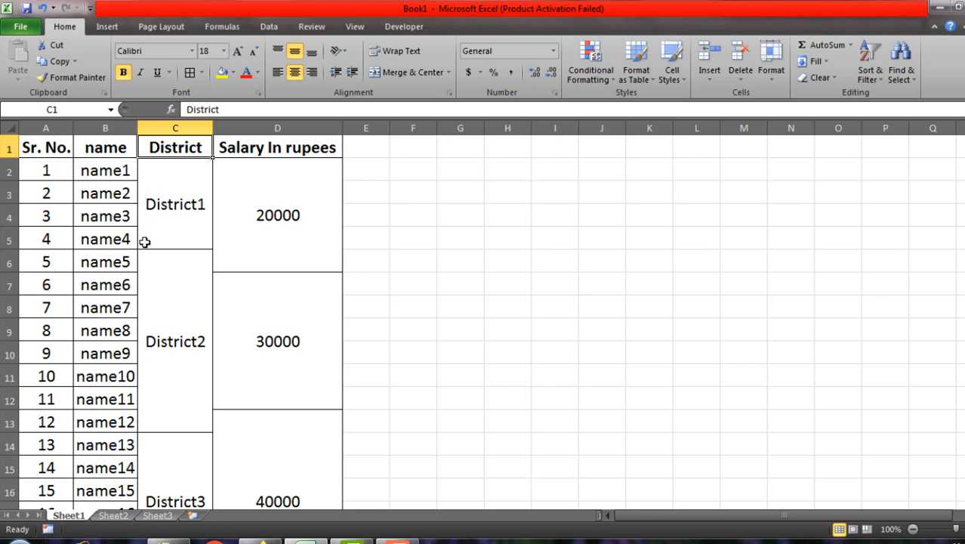
left_click(292, 222)
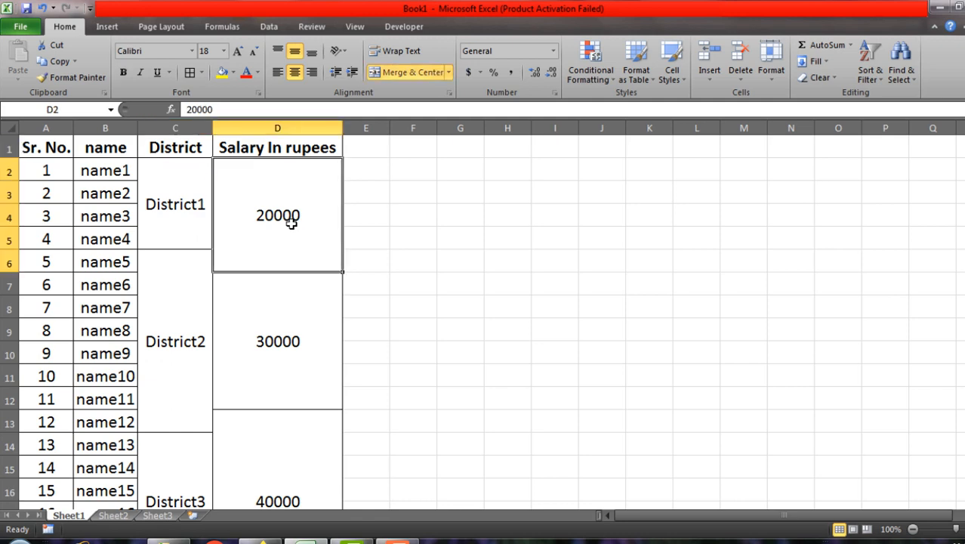
left_click(179, 186)
left_click(256, 207)
left_click(178, 194)
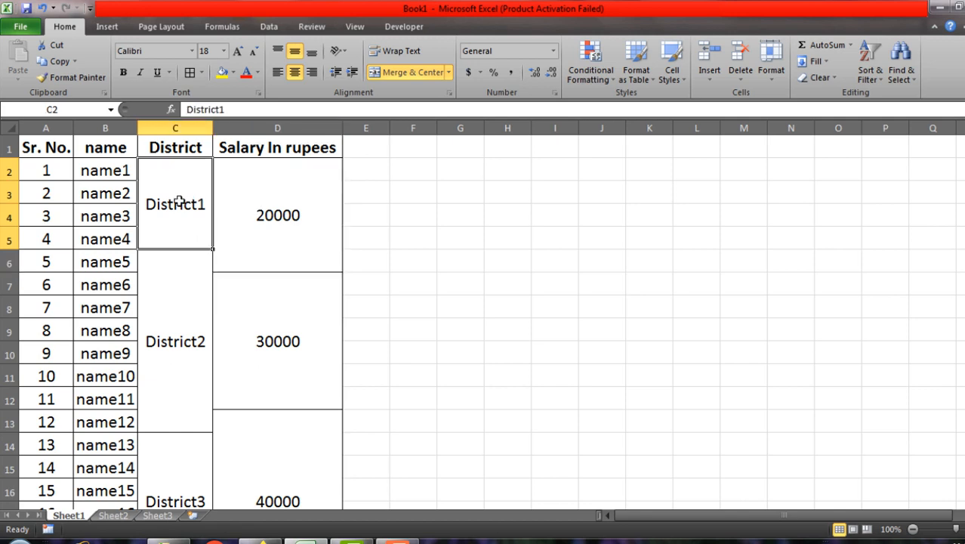
left_click_drag(160, 120, 277, 127)
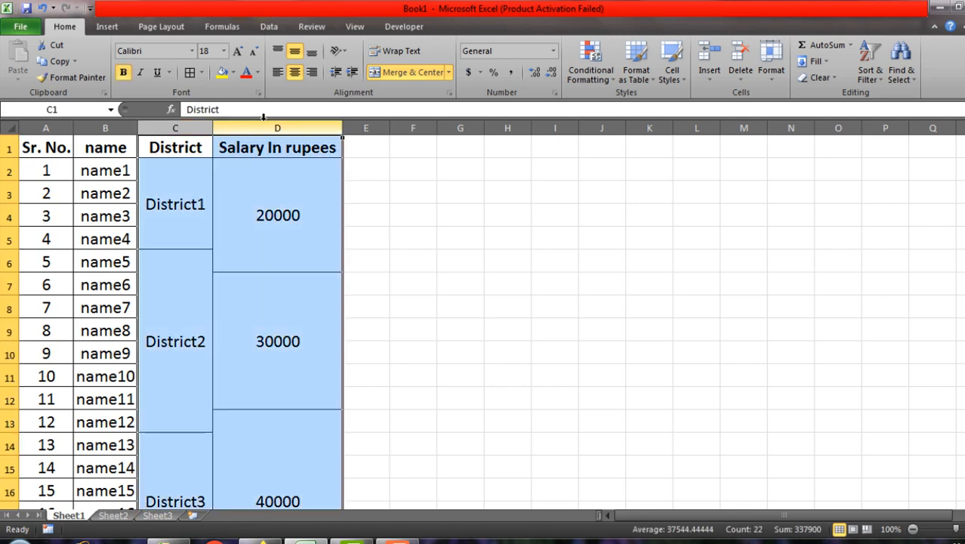
left_click(448, 73)
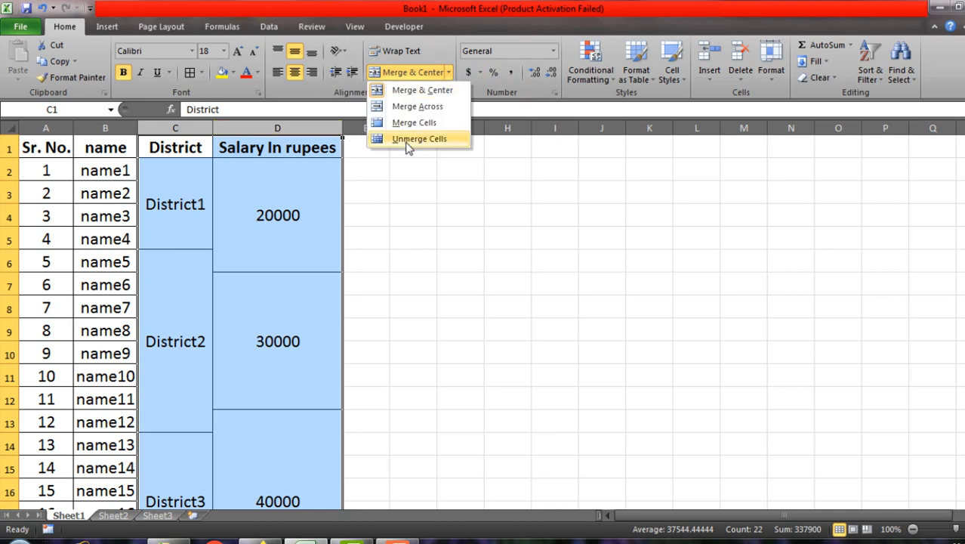
left_click(377, 210)
left_click(261, 237)
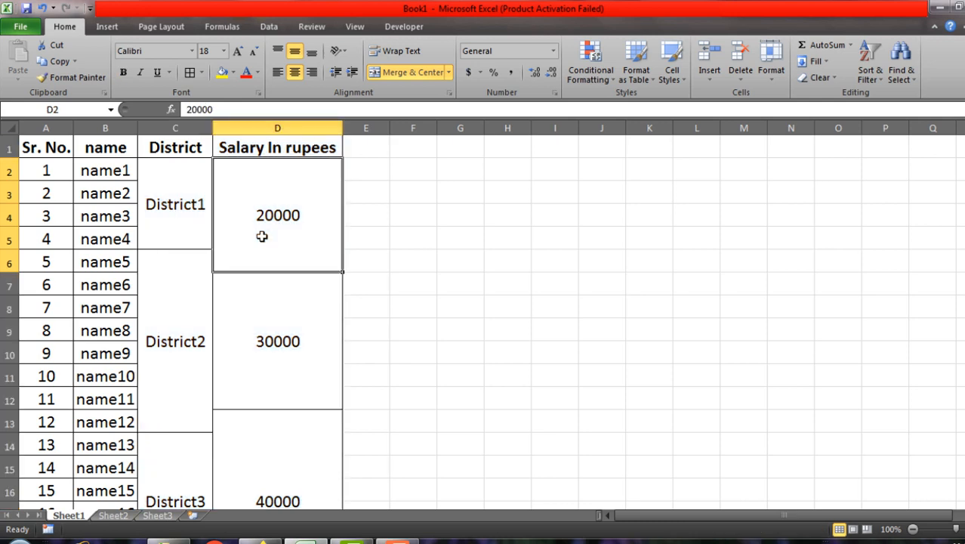
Inspect the merged District1 and District2 cells against the single cell containing name2.
left_click(174, 219)
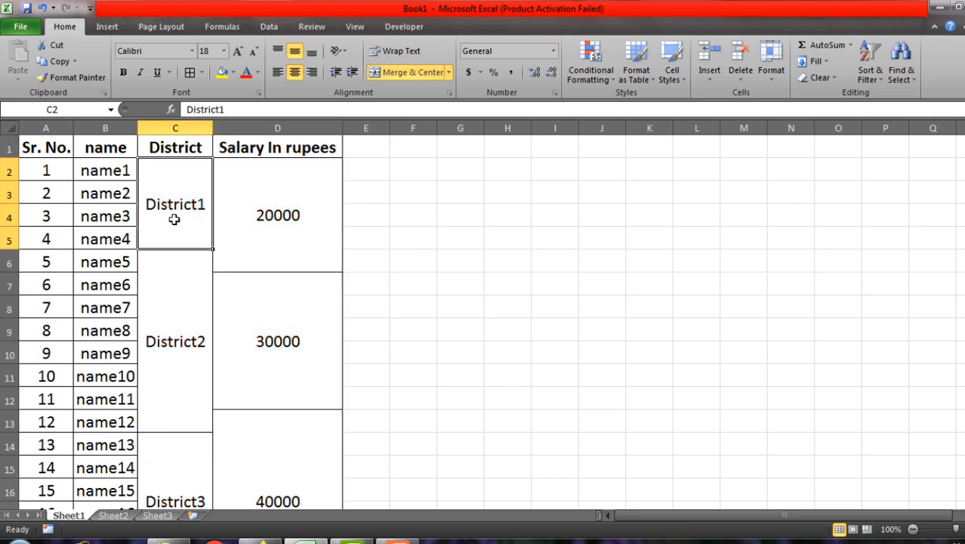
left_click(105, 188)
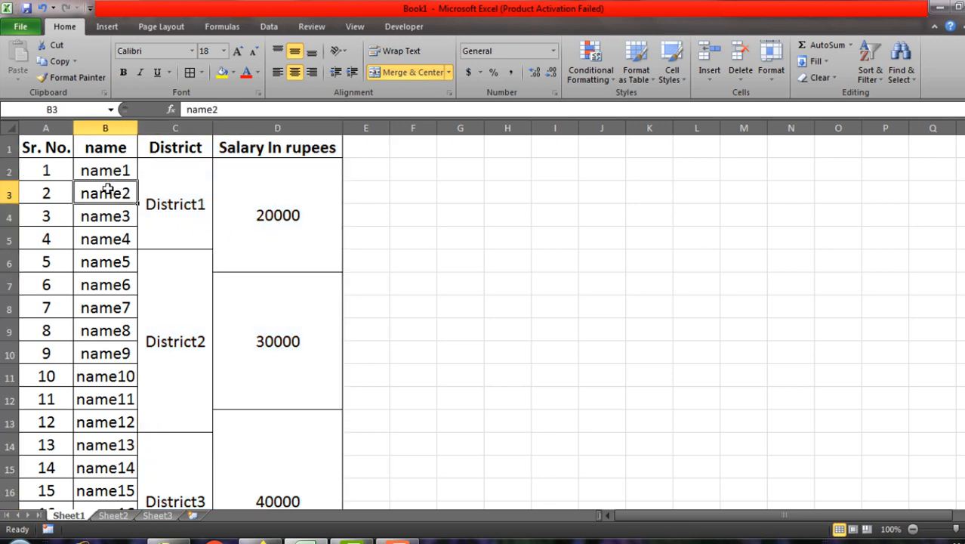
left_click(182, 195)
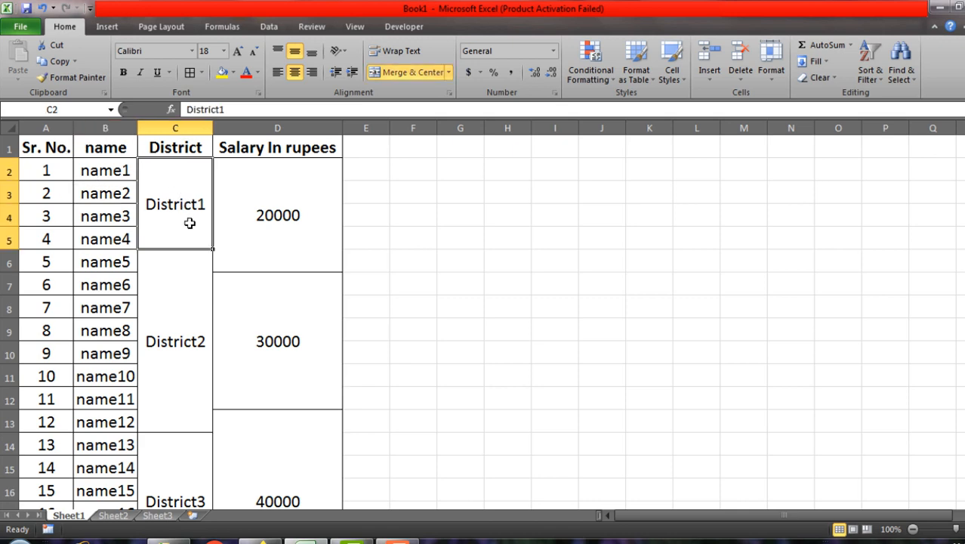
left_click(185, 294)
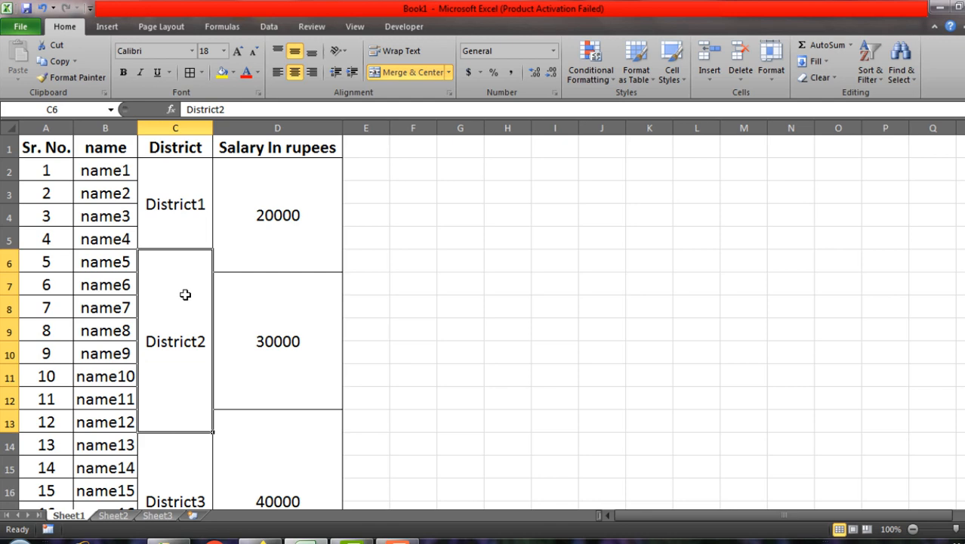
left_click(167, 198)
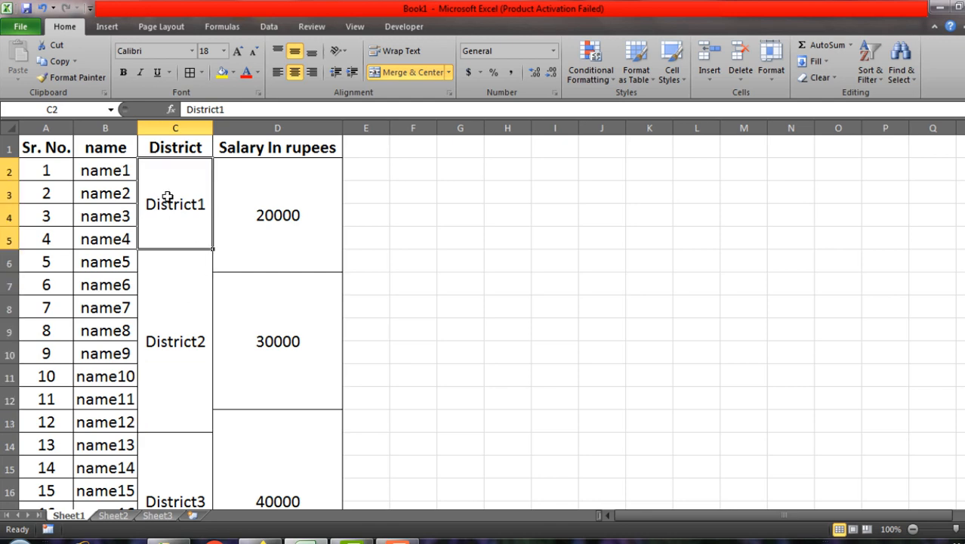
right_click(73, 518)
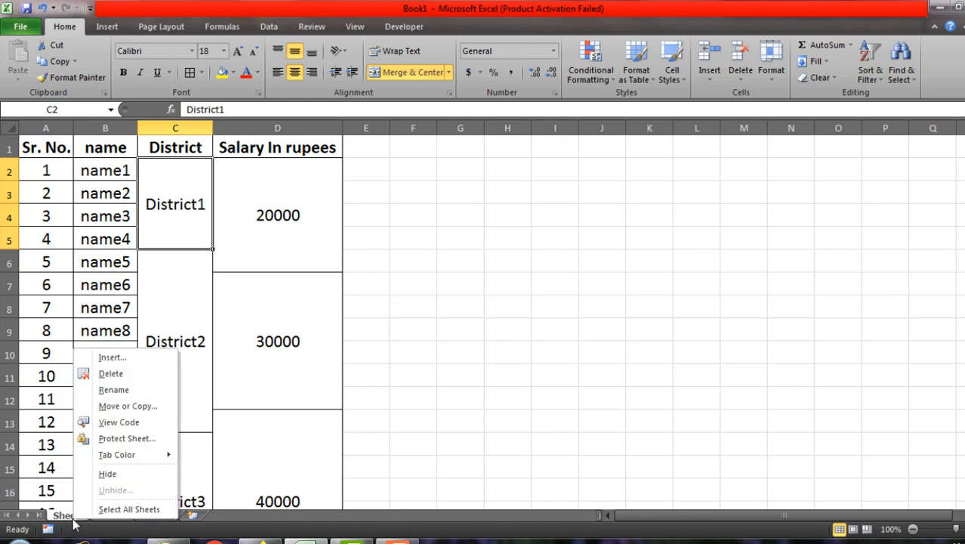
left_click(121, 406)
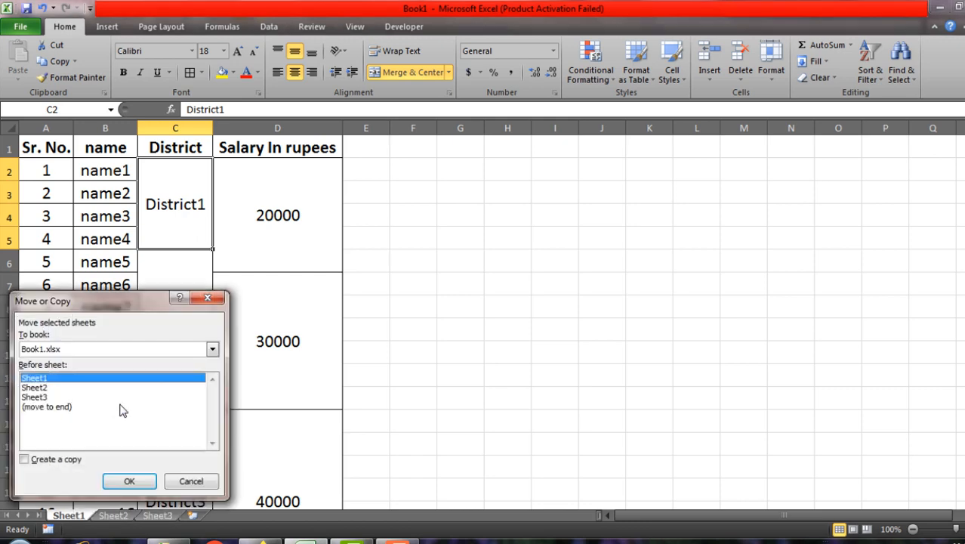
left_click(49, 407)
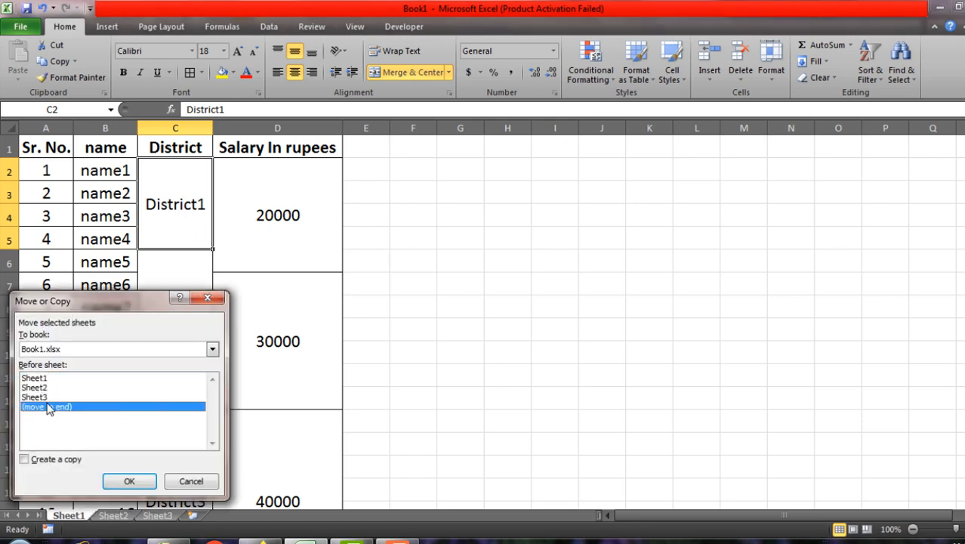
left_click(173, 485)
Create a copy of Sheet1 at the end of the workbook and move the copy directly after Sheet1.
right_click(73, 516)
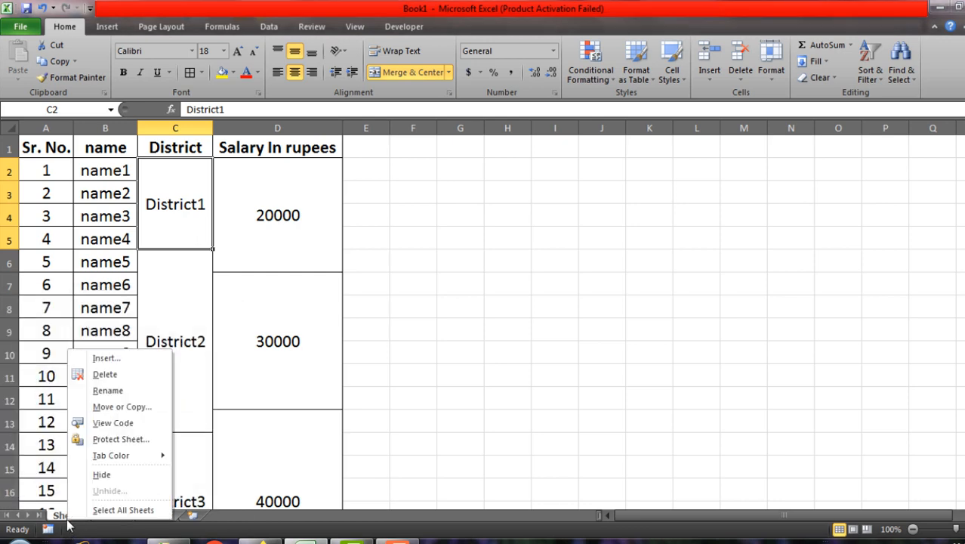
left_click(121, 406)
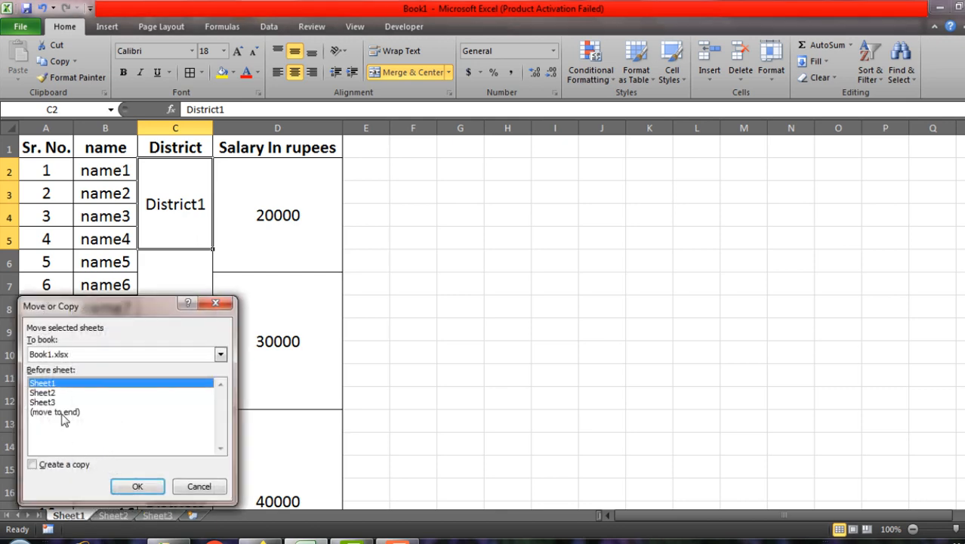
left_click(62, 413)
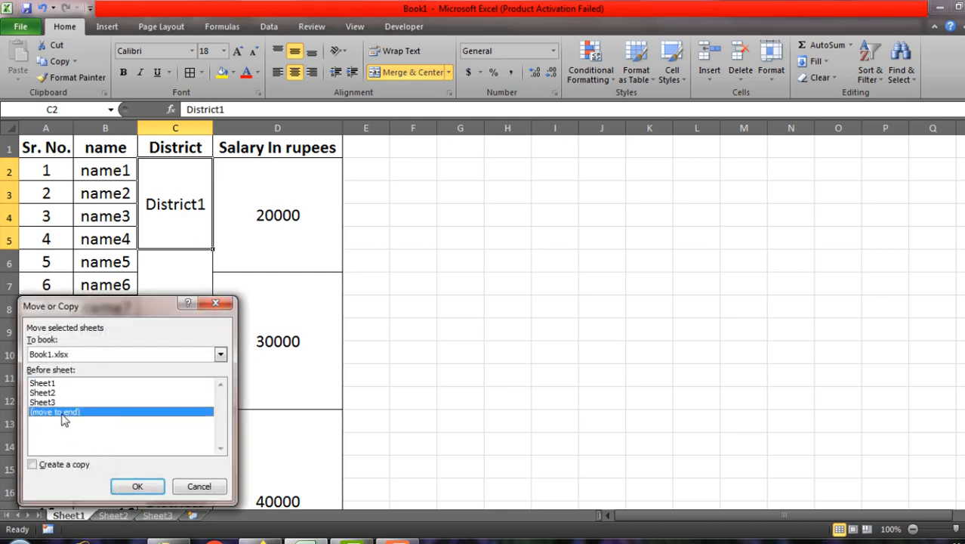
left_click(65, 469)
left_click(136, 485)
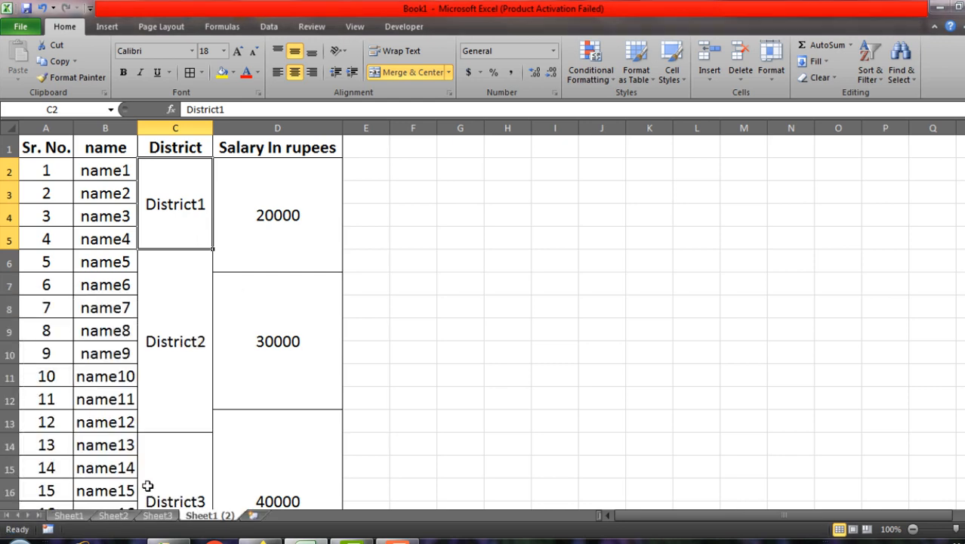
left_click_drag(205, 518, 113, 518)
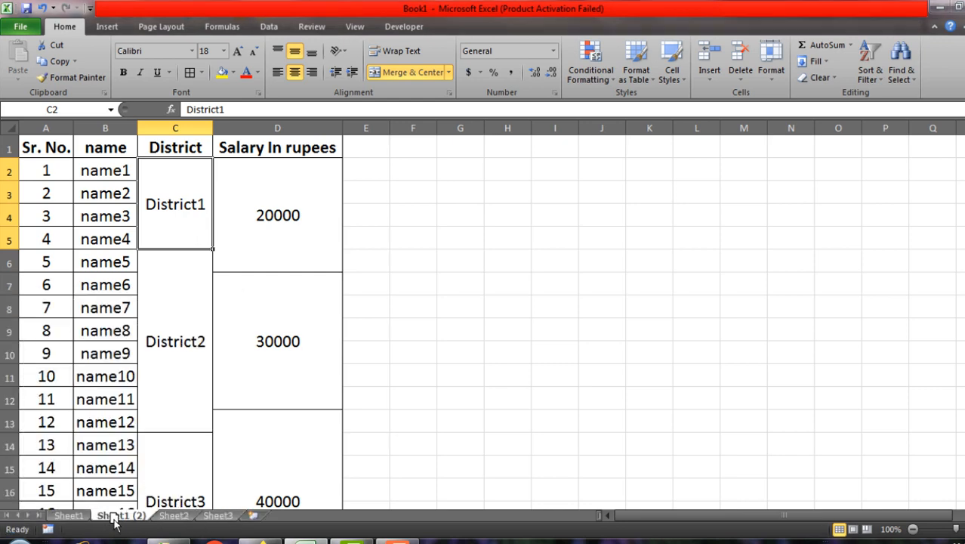
Compare Sheet1 with its copy and check the merged District2 and District3 cells in the copy.
left_click(75, 517)
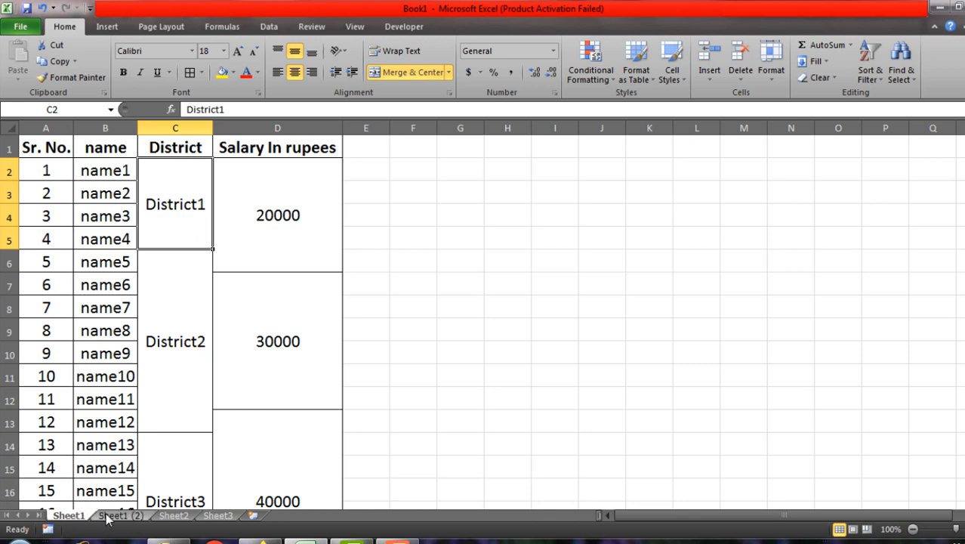
left_click(111, 515)
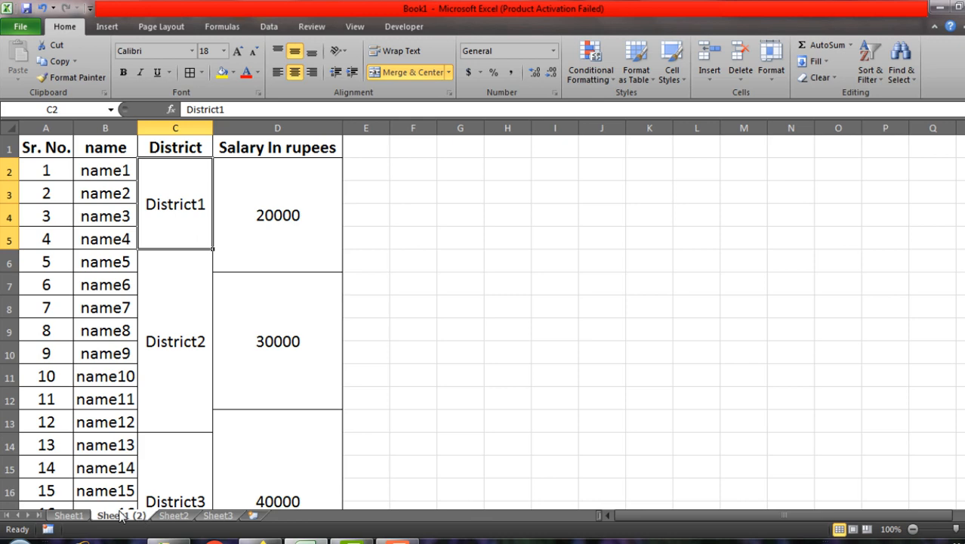
left_click(174, 459)
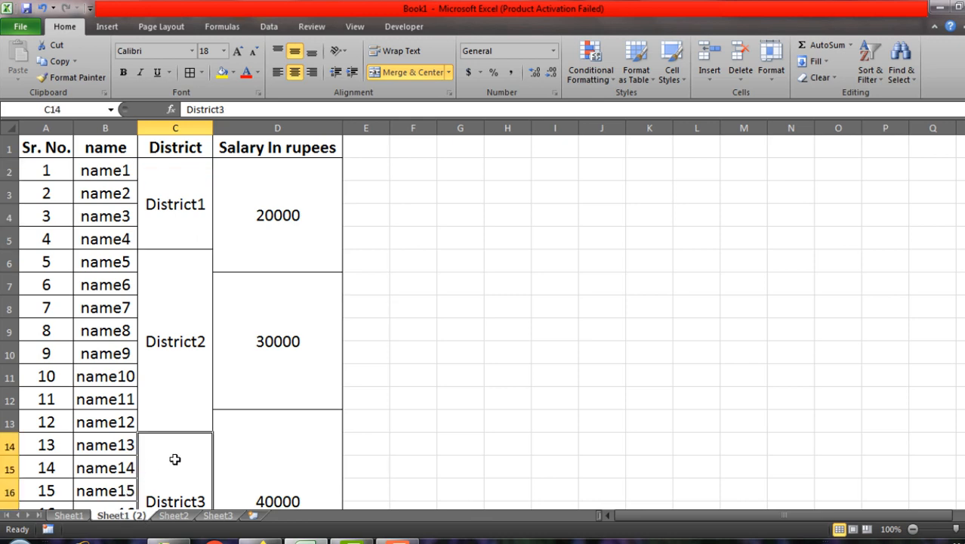
left_click(200, 308)
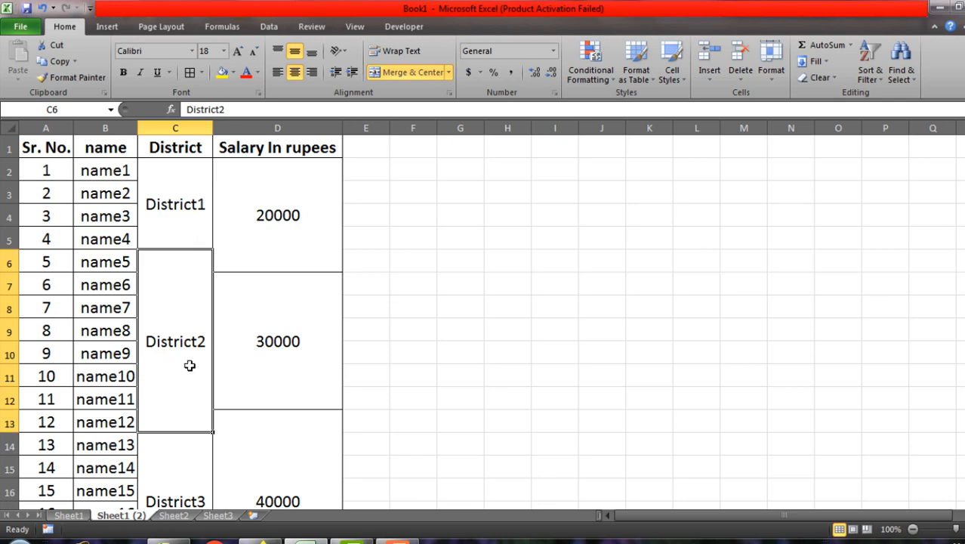
Unmerge all cells in columns C and D of the original Sheet1.
left_click(73, 516)
left_click(271, 341)
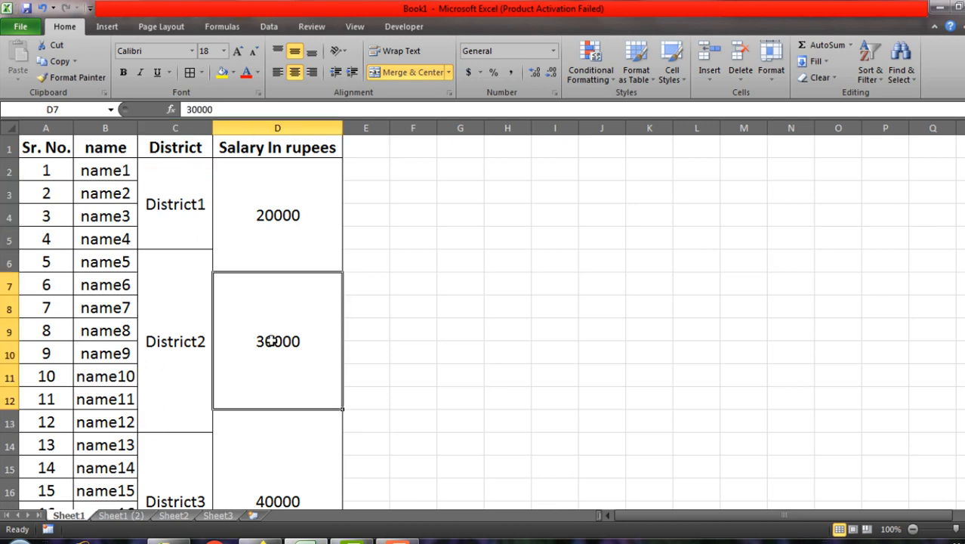
left_click(181, 176)
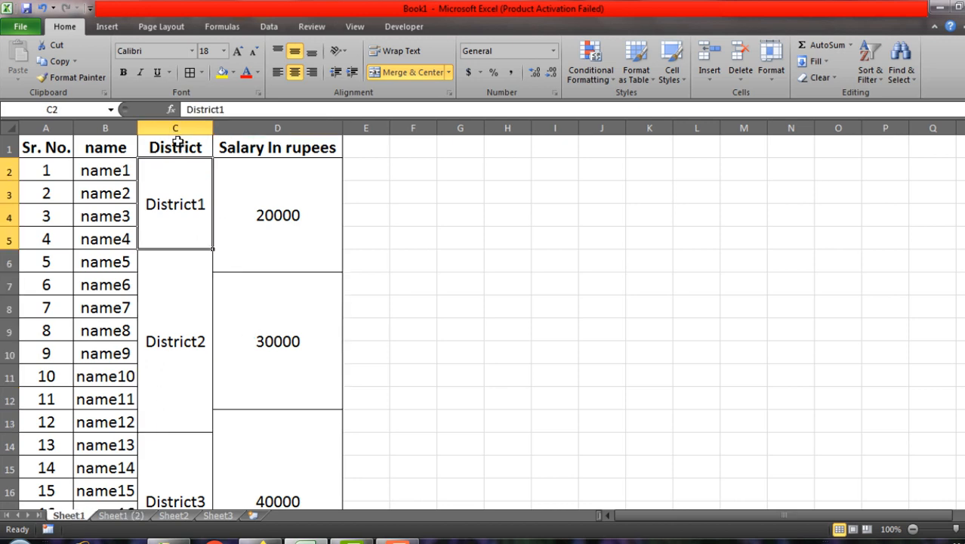
left_click_drag(175, 127, 265, 114)
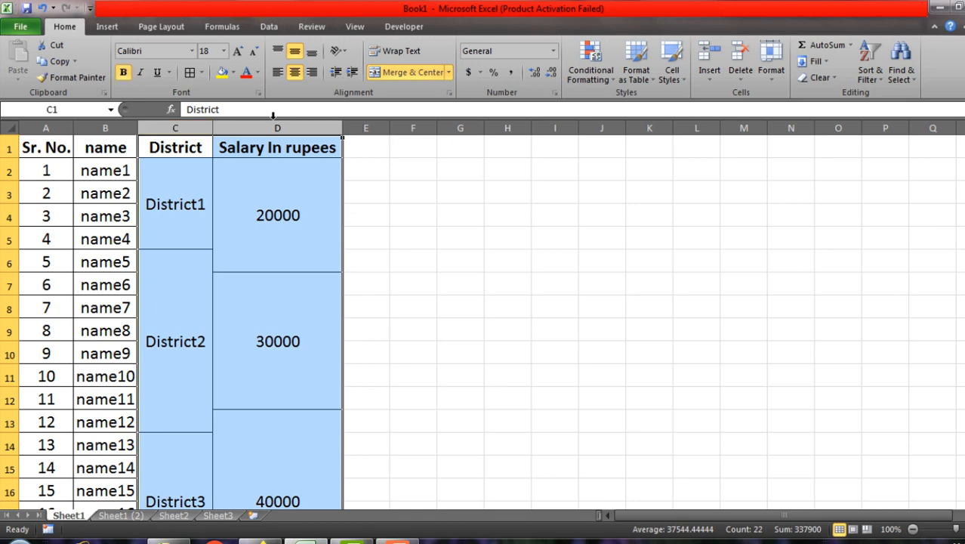
left_click(447, 72)
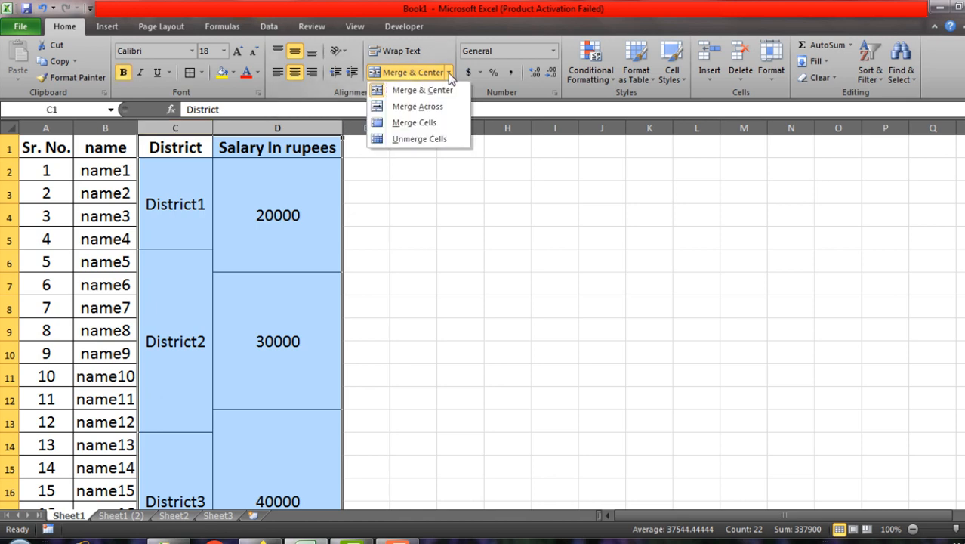
left_click(417, 139)
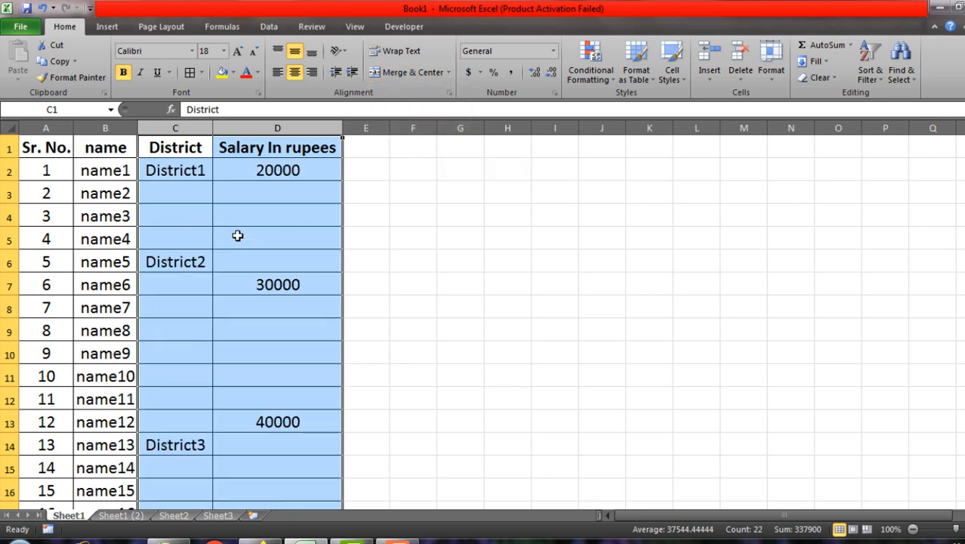
Examine the District and Salary In rupees cells in rows 2 and 3 of the unmerged columns.
left_click(259, 194)
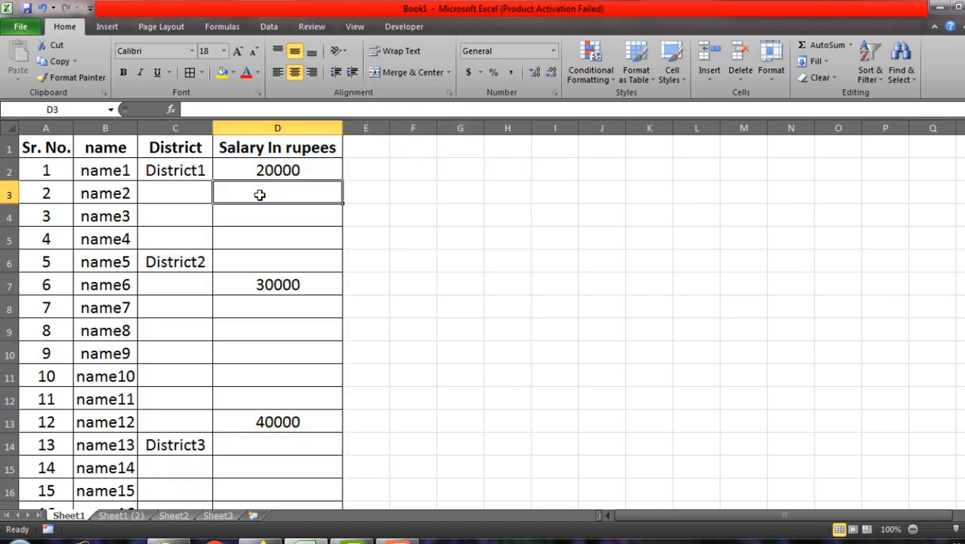
left_click(188, 171)
left_click(168, 198)
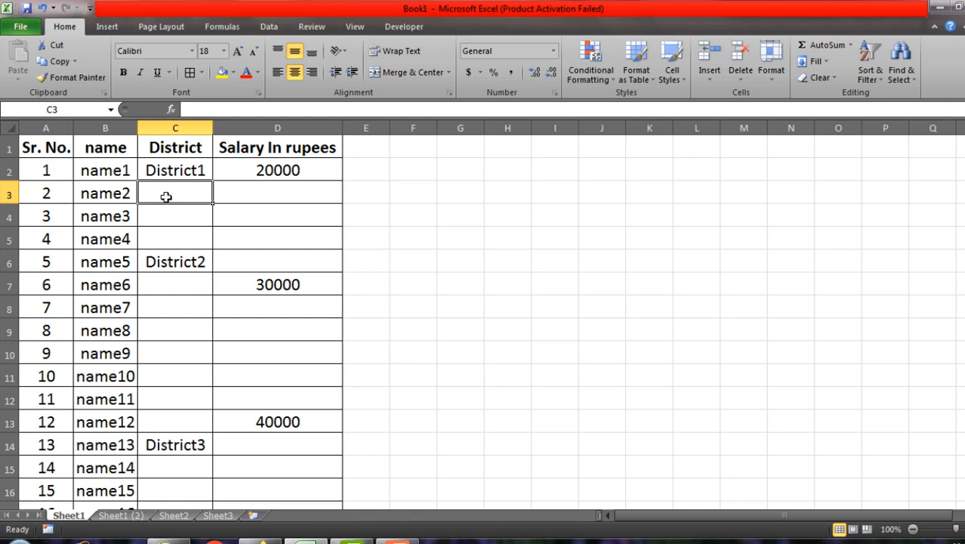
left_click(265, 192)
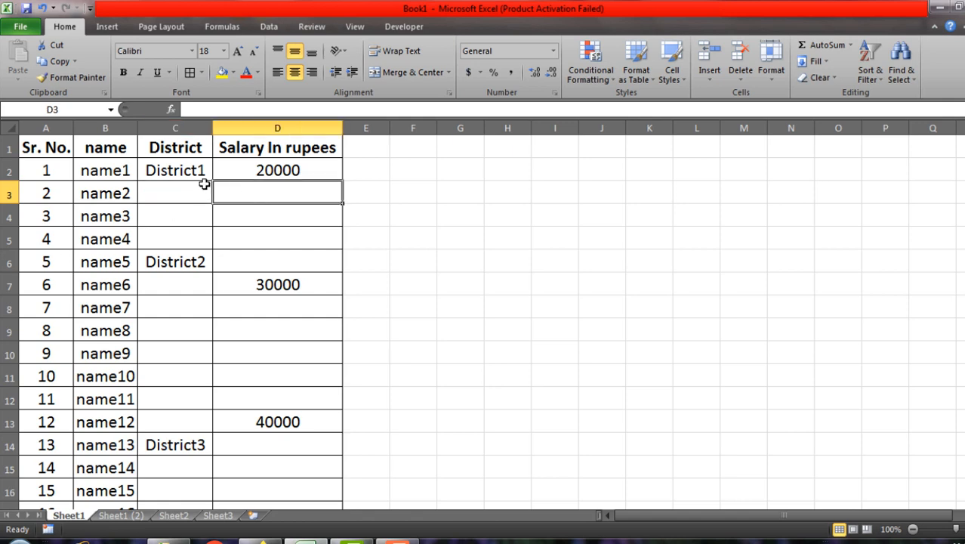
Fill District1 down through C5 and copy District2 from C6 into C7:C13.
left_click_drag(158, 172, 162, 234)
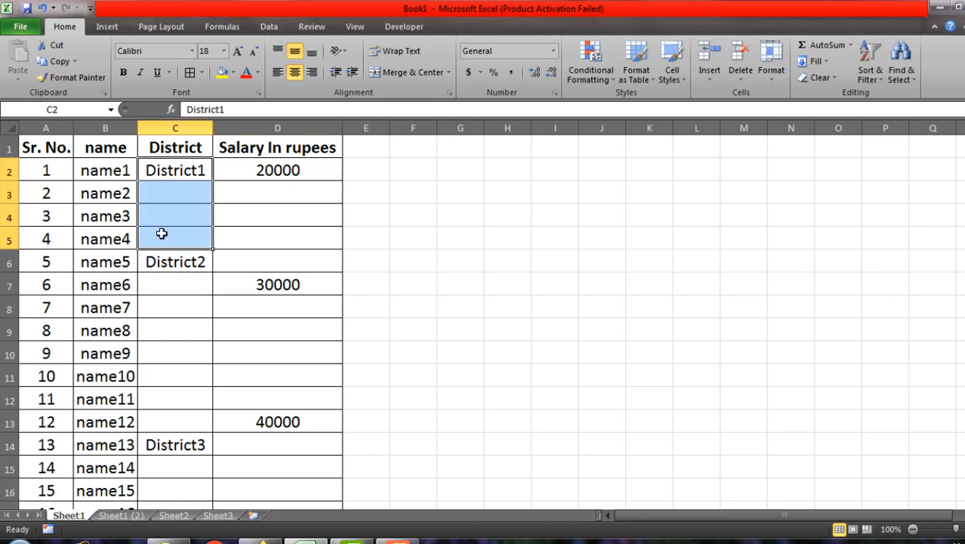
key("ctrl+d")
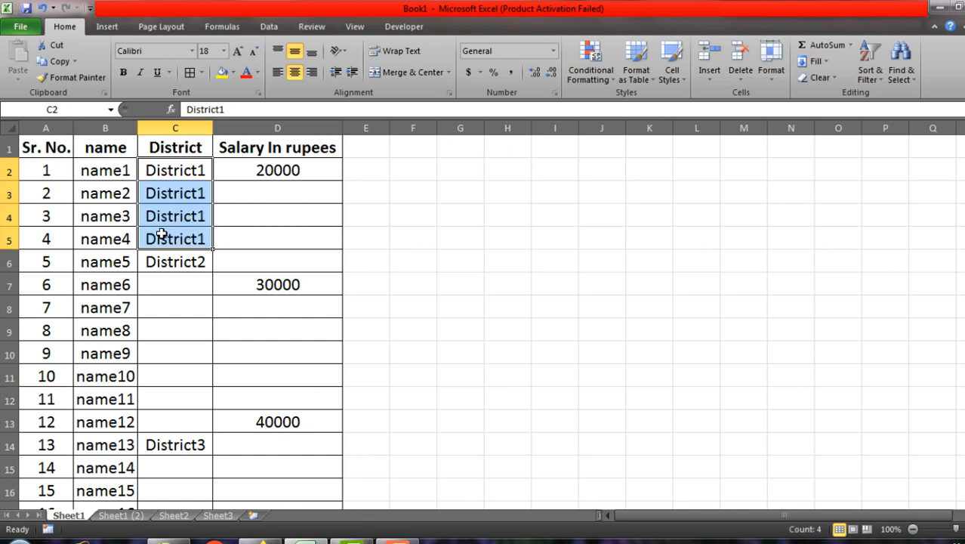
left_click(185, 266)
key("ctrl+c")
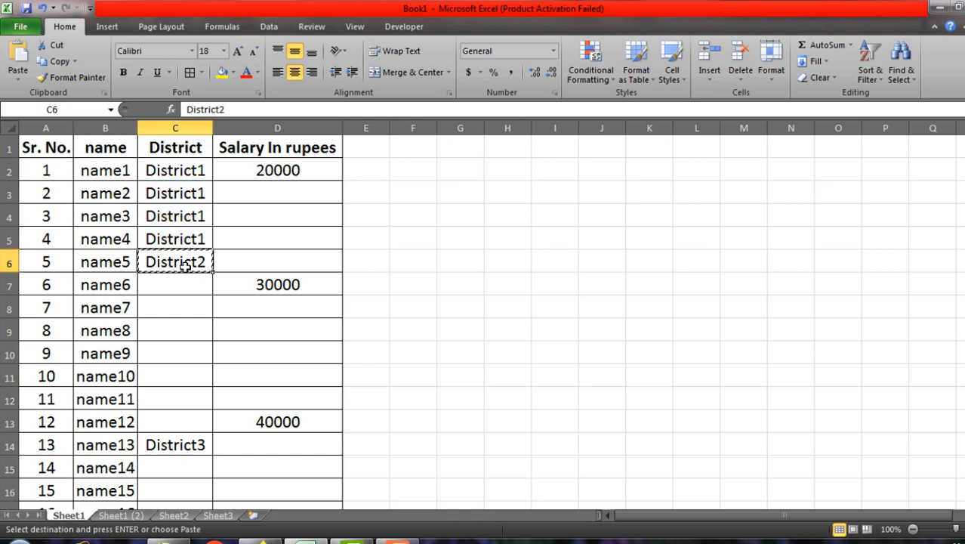
left_click_drag(175, 282, 176, 423)
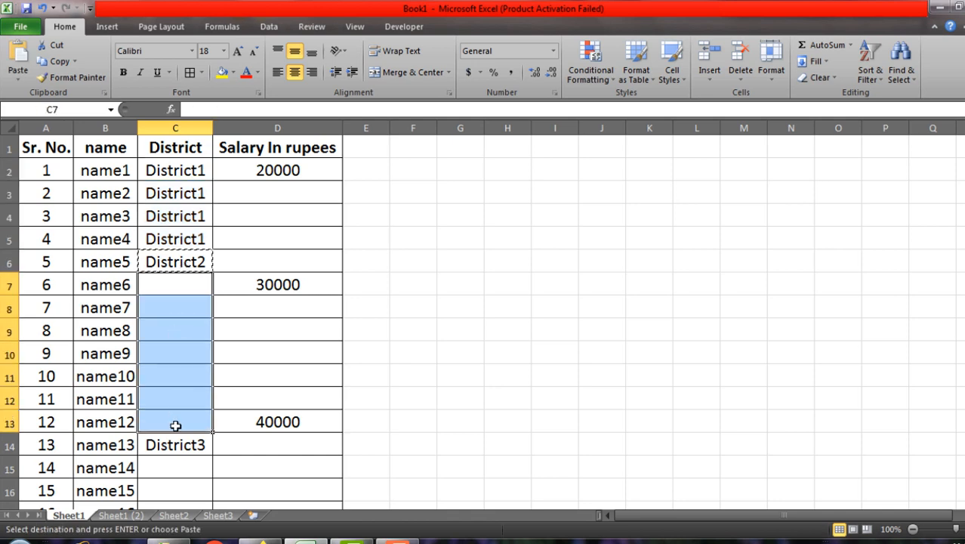
key("ctrl+v")
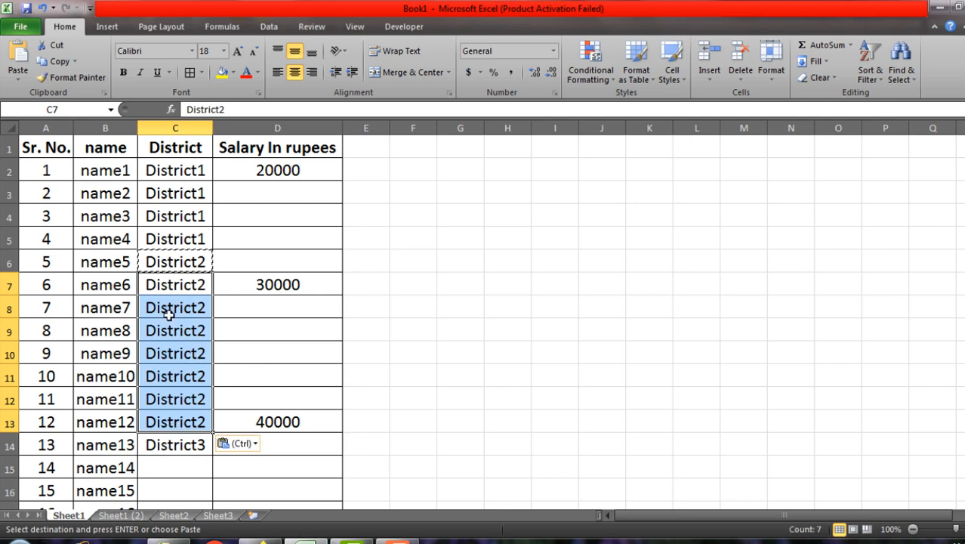
Review the remaining blank District cells and undo both the District2 paste and the District1 fill in column C.
scroll(169, 315, "down", 4)
scroll(169, 315, "up", 1)
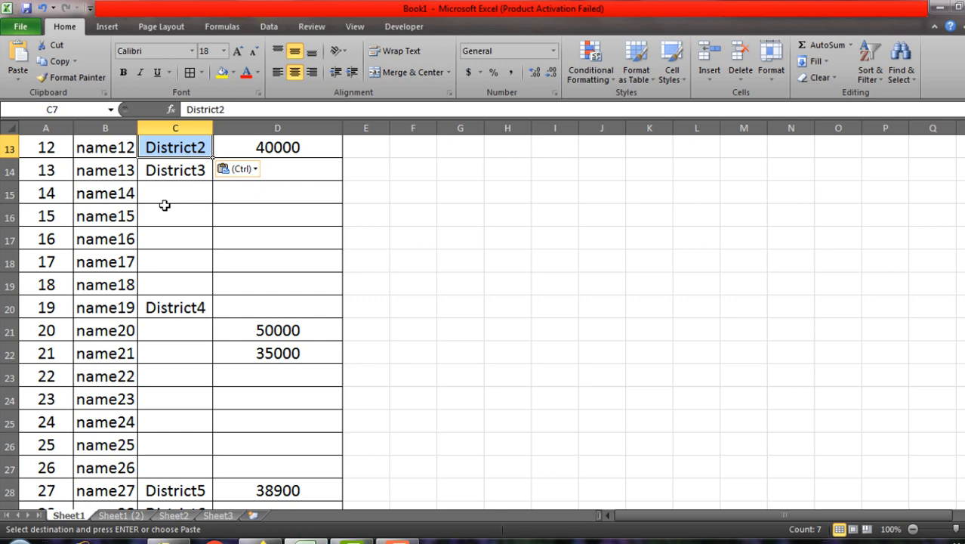
left_click(178, 195)
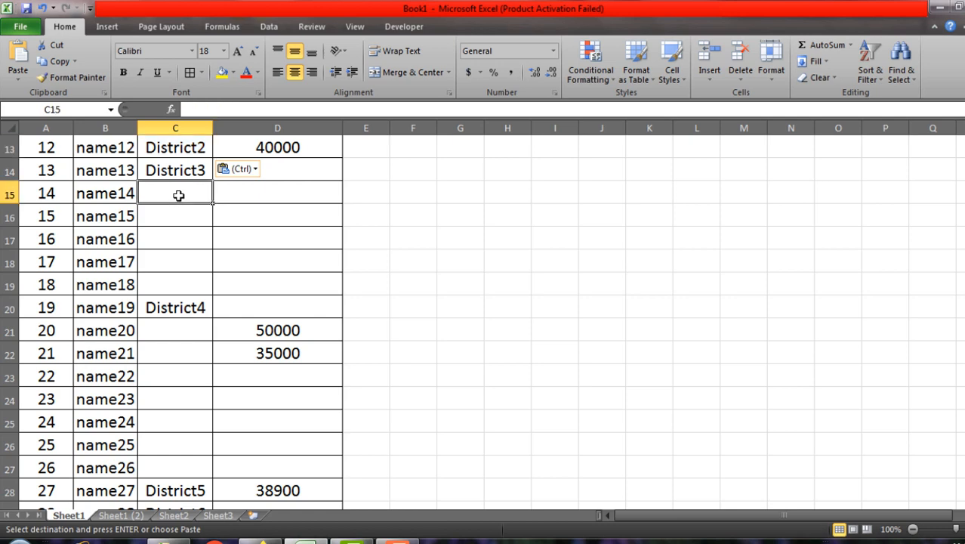
scroll(179, 195, "up", 4)
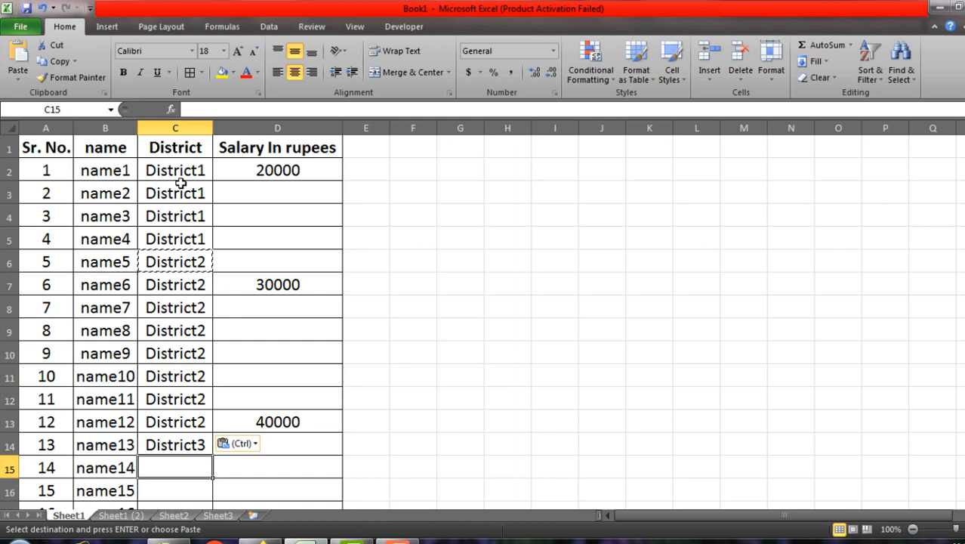
key("ctrl+z")
key("ctrl+z")
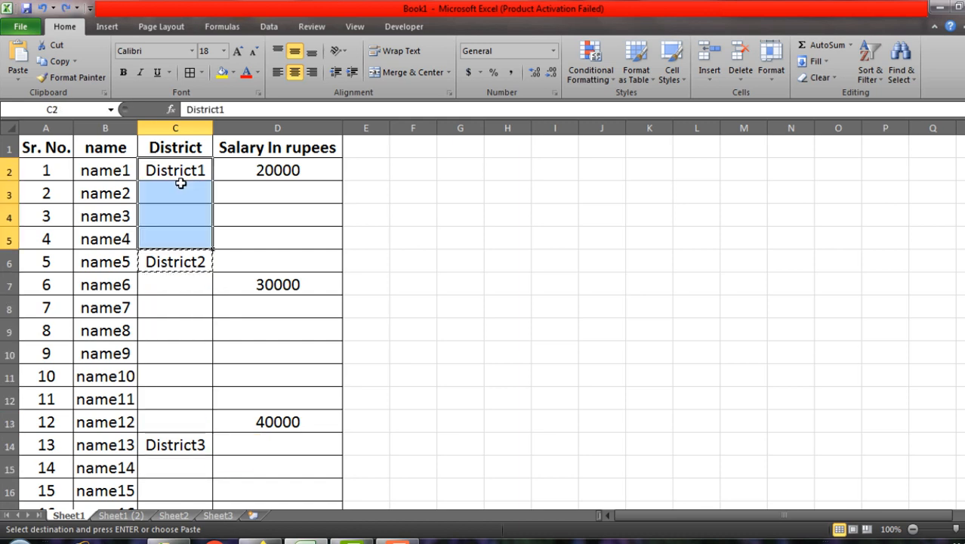
left_click(174, 193)
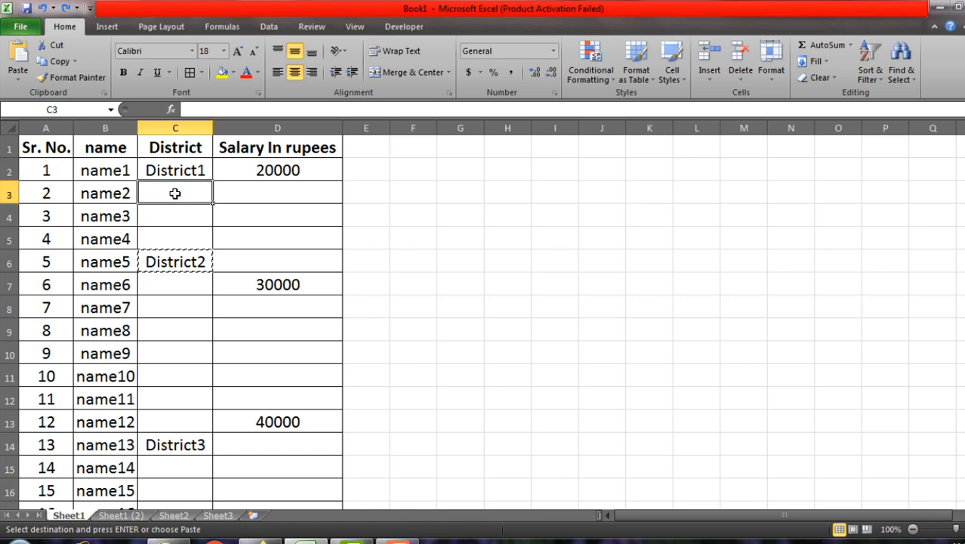
Examine the District and Salary In rupees values in row 2 and the blank District cells below District1, District2 and District3.
left_click(196, 171)
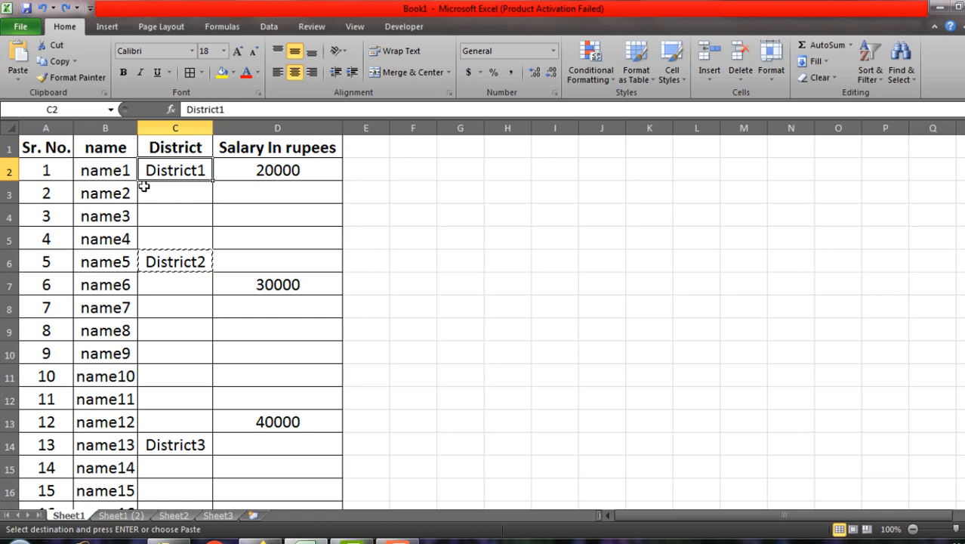
left_click(276, 171)
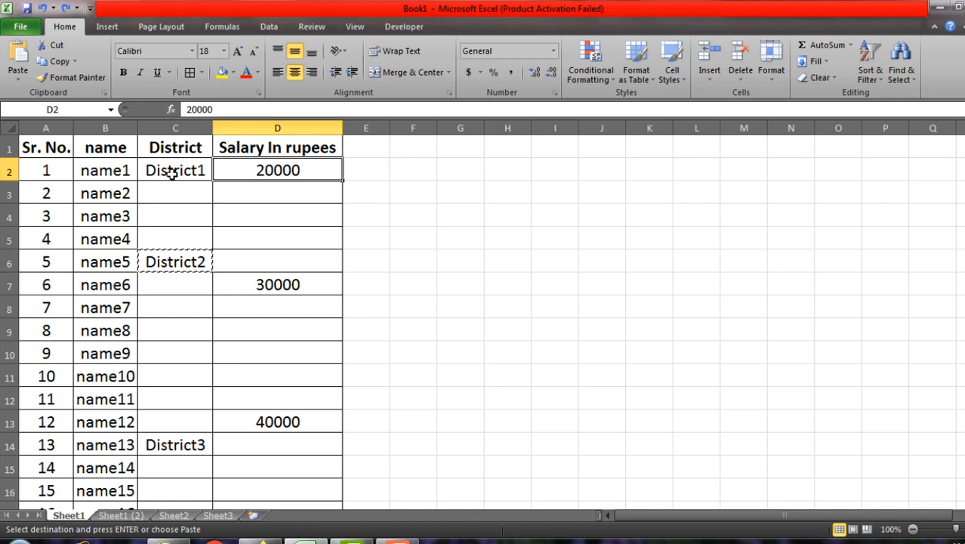
left_click(195, 169)
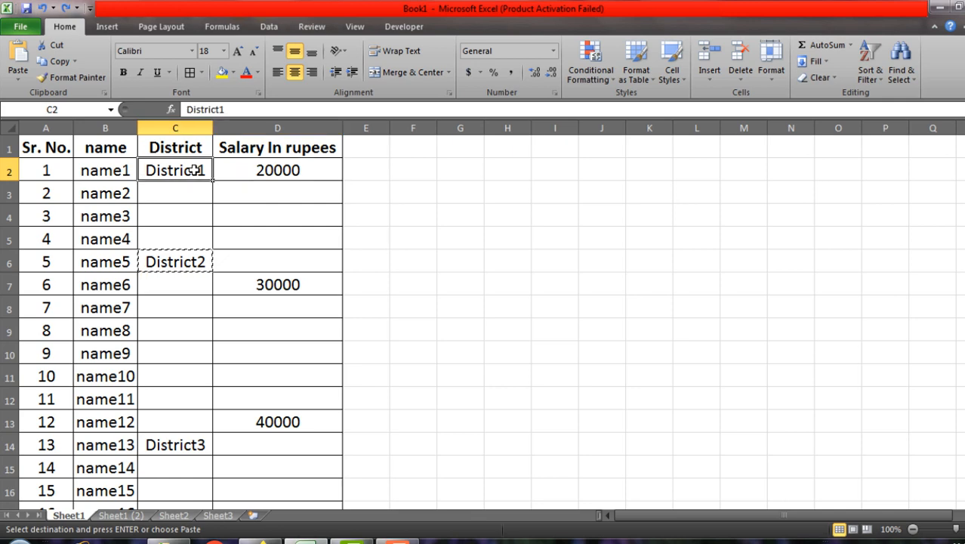
left_click(279, 170)
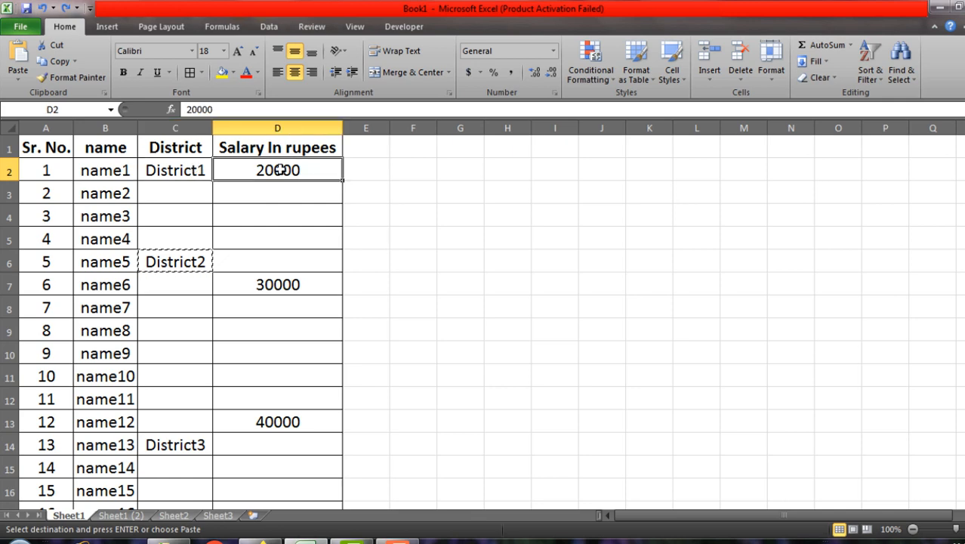
left_click(152, 172)
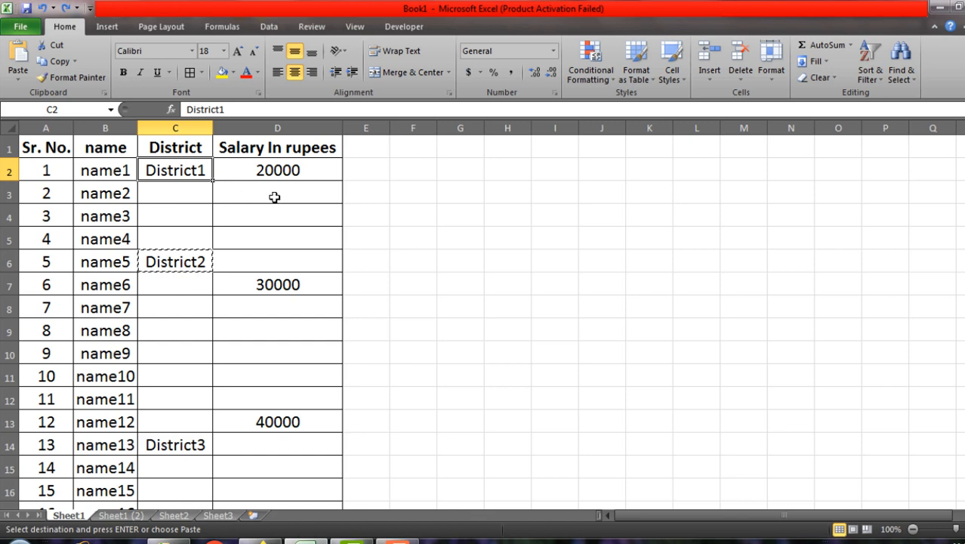
left_click(168, 193)
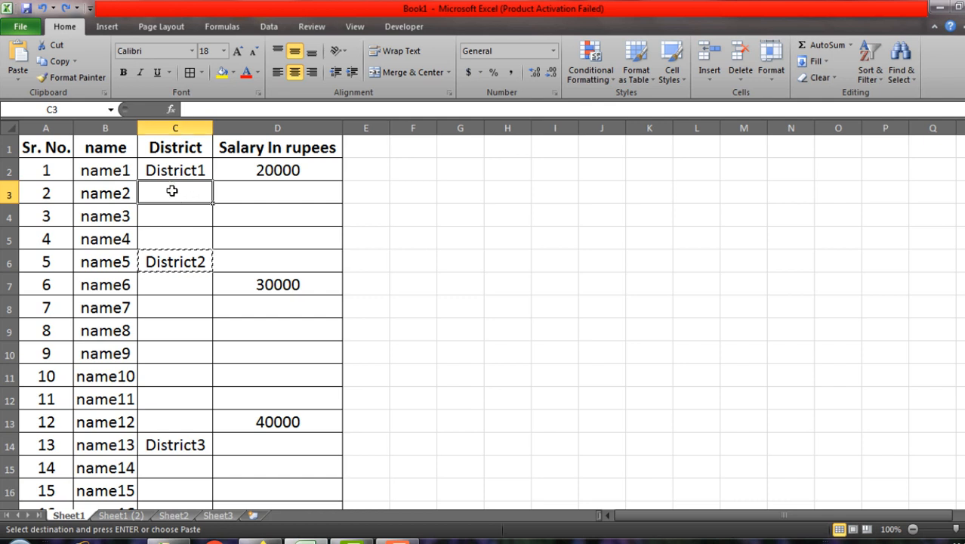
left_click(184, 262)
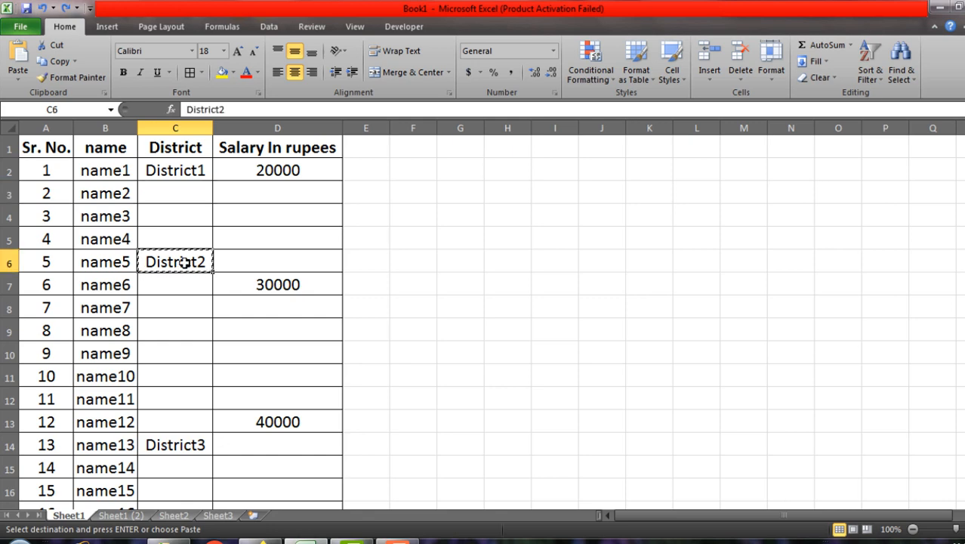
left_click(186, 239)
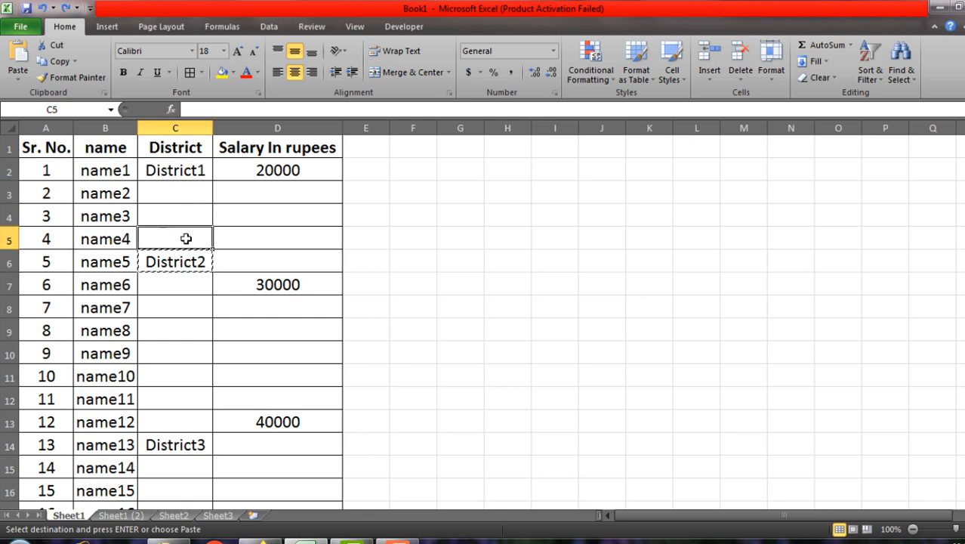
left_click(173, 423)
scroll(170, 419, "down", 4)
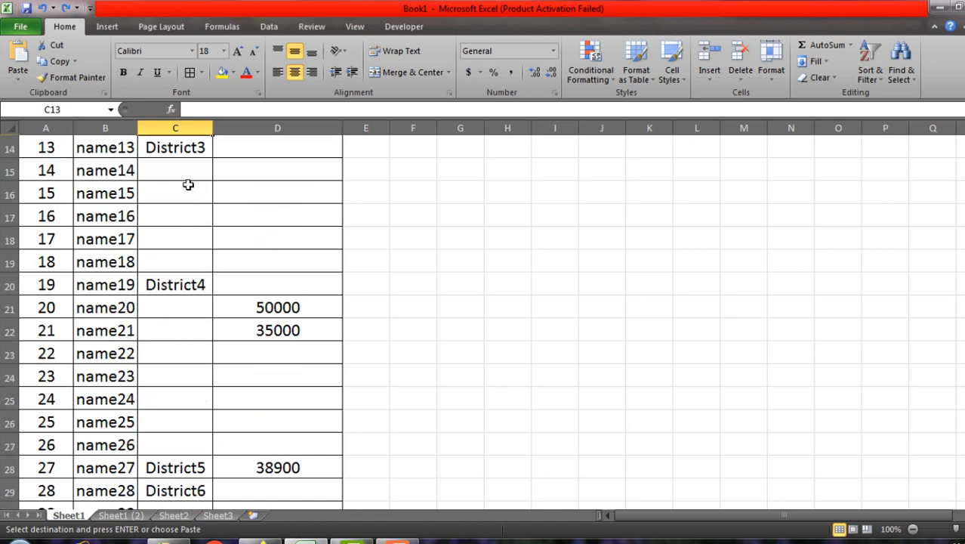
left_click(185, 257)
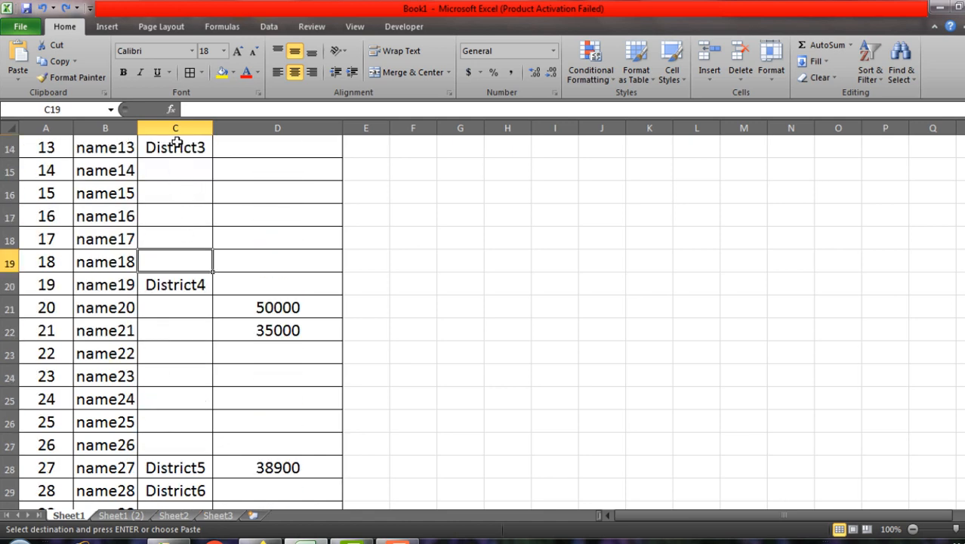
left_click_drag(176, 143, 178, 265)
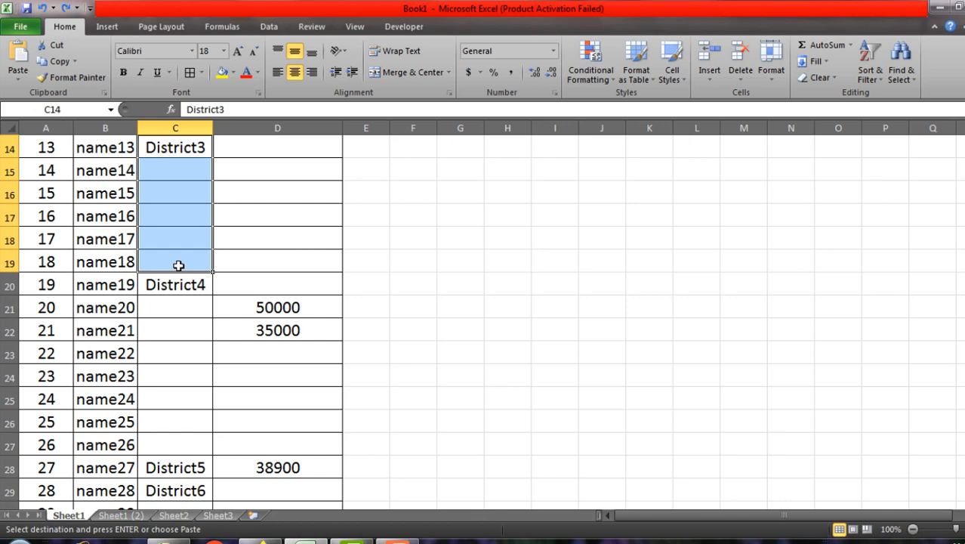
scroll(246, 270, "up", 4)
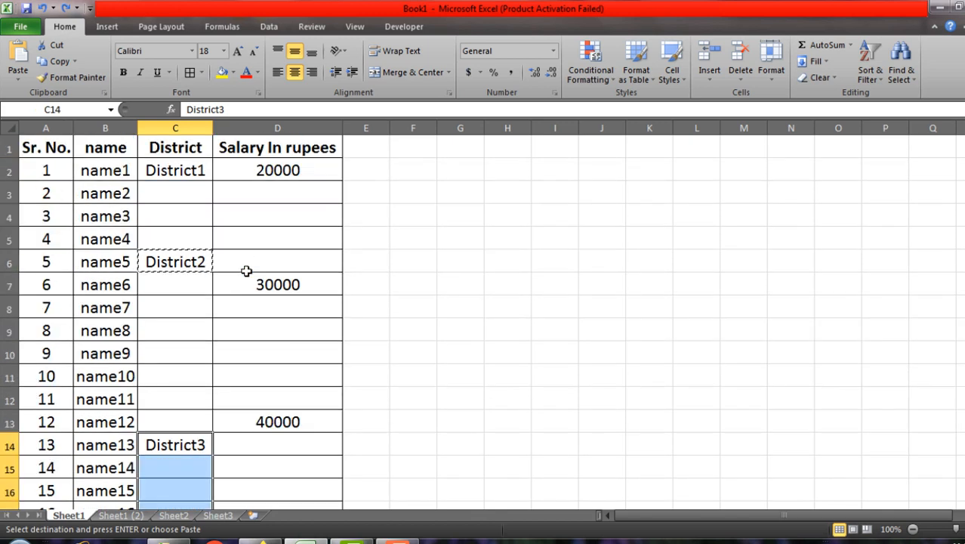
Enter the formula =C2 in cell C3 and compare the cell with C2.
left_click(160, 192)
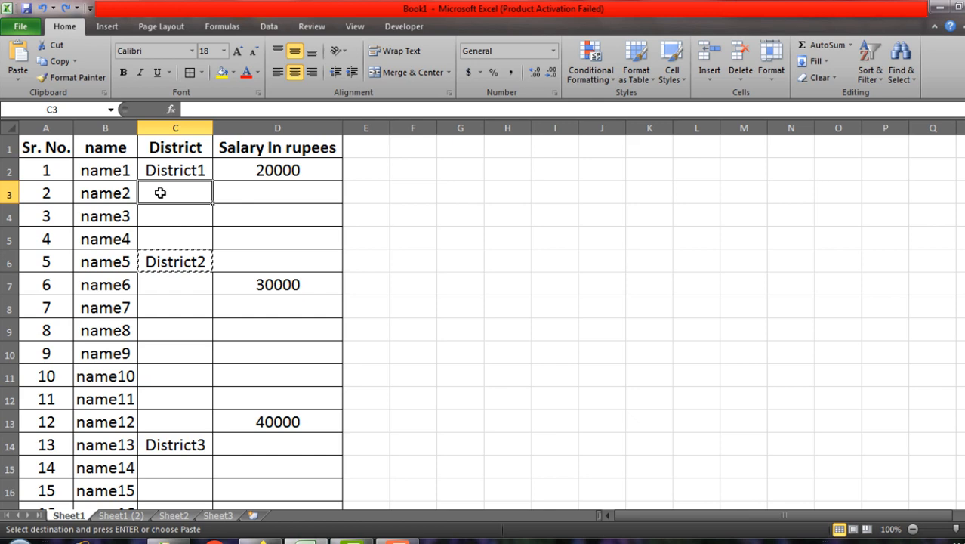
type("=")
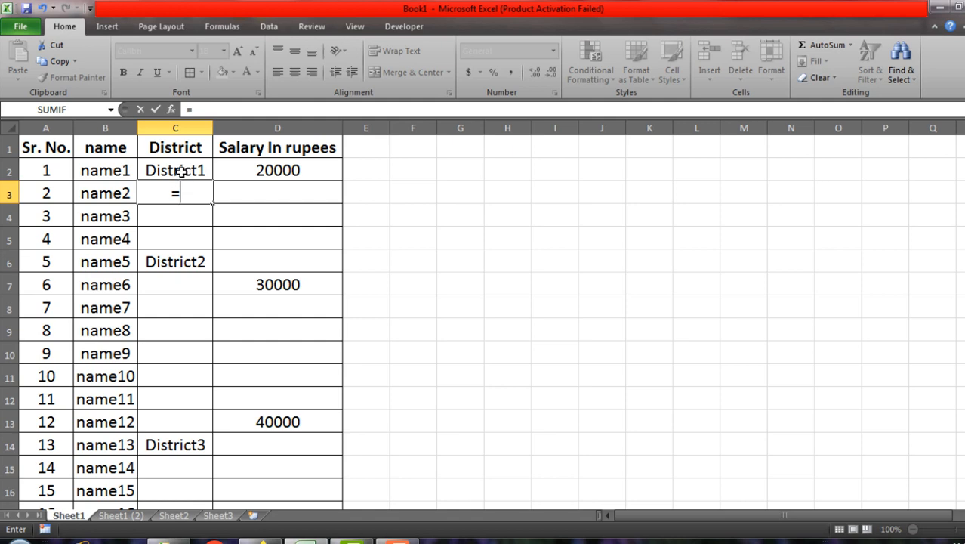
left_click(183, 172)
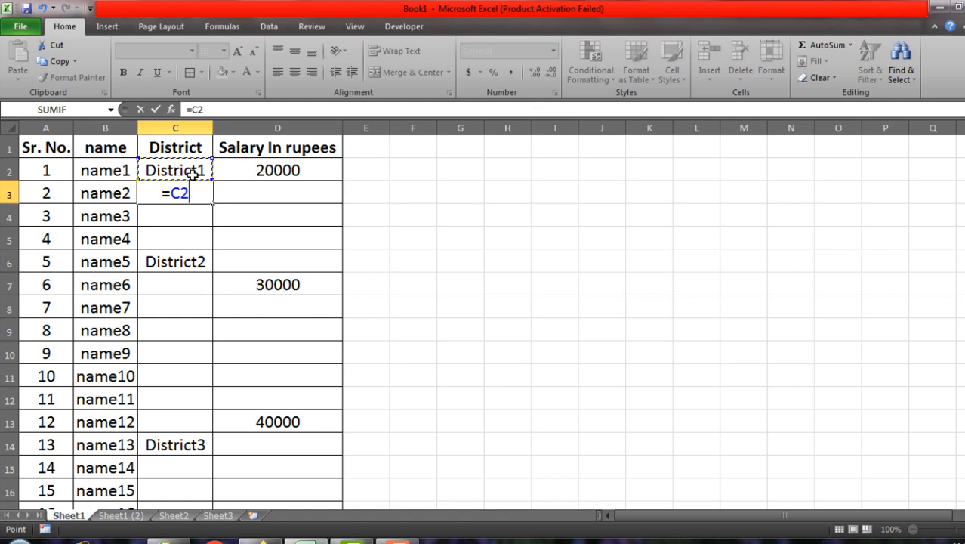
key("Return")
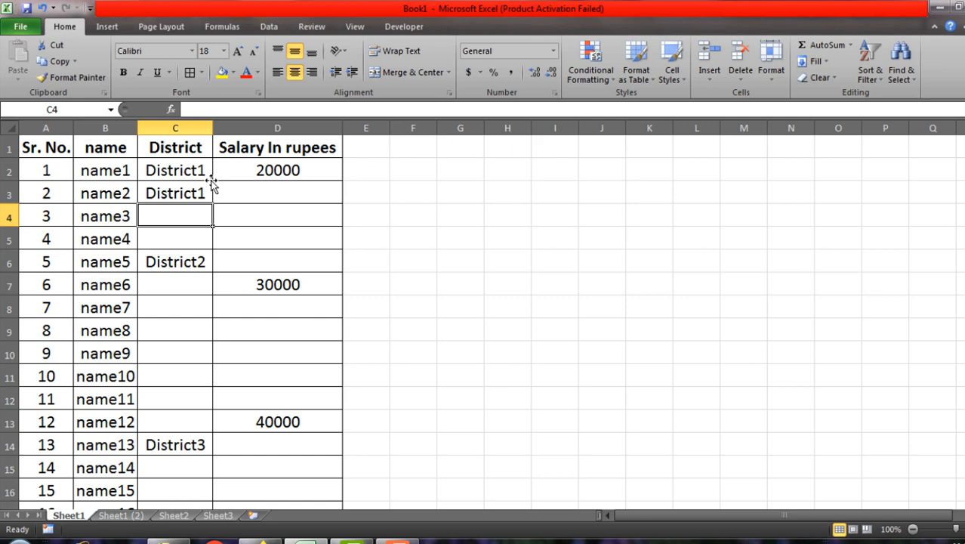
left_click(191, 193)
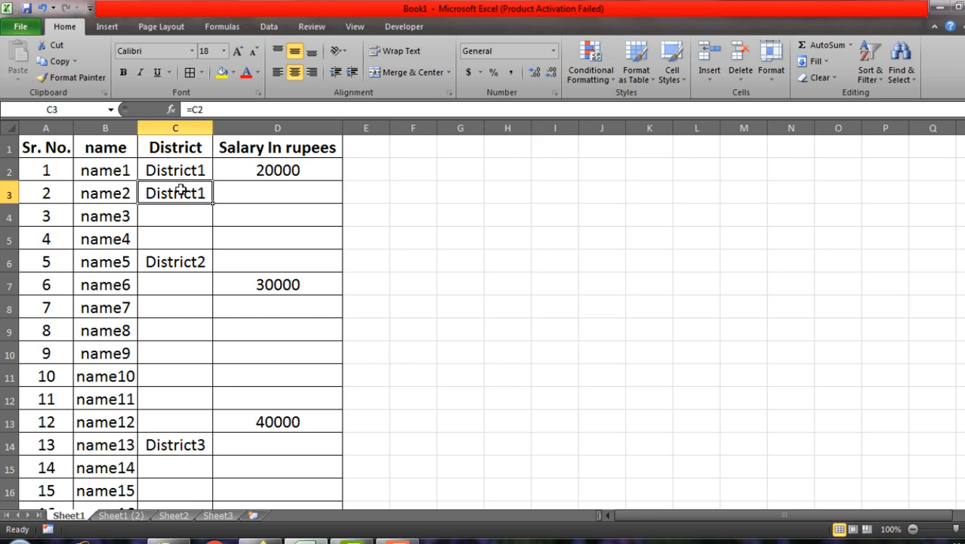
left_click(176, 172)
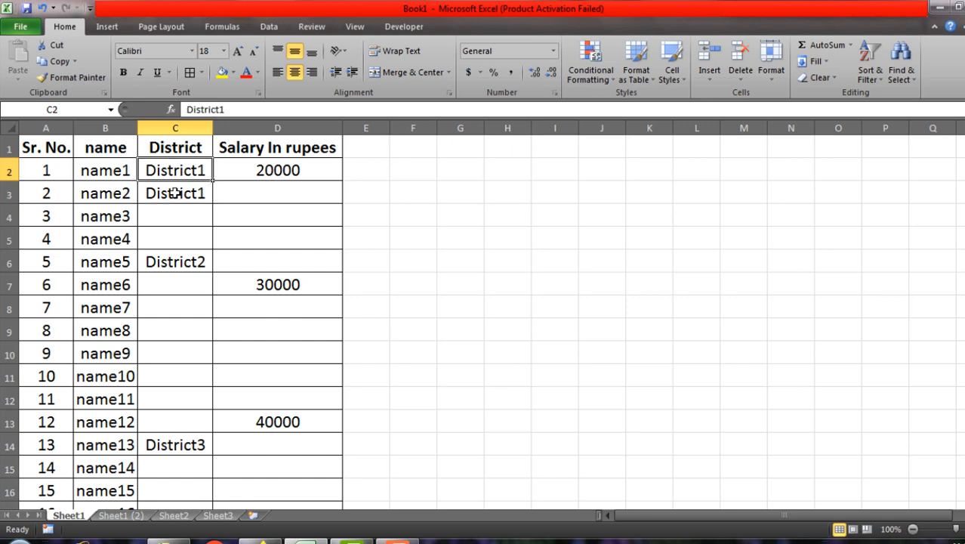
left_click(174, 193)
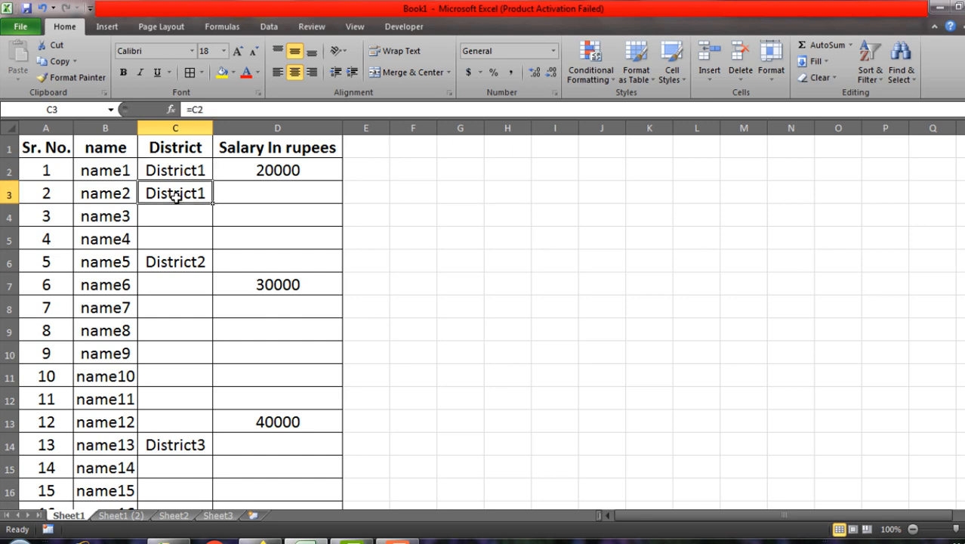
Clear cell C3 and enter the formula =C2 in it again.
key("Delete")
type("=")
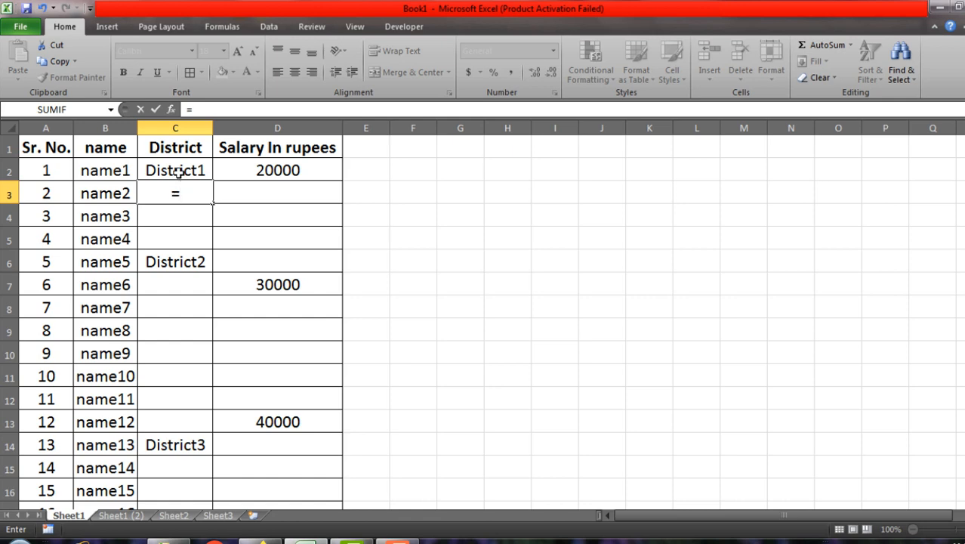
left_click(178, 172)
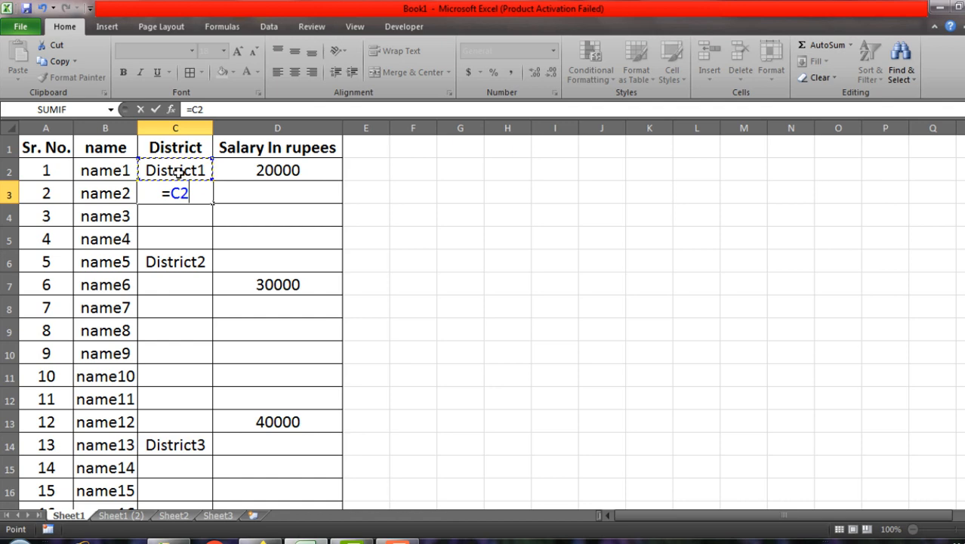
key("Return")
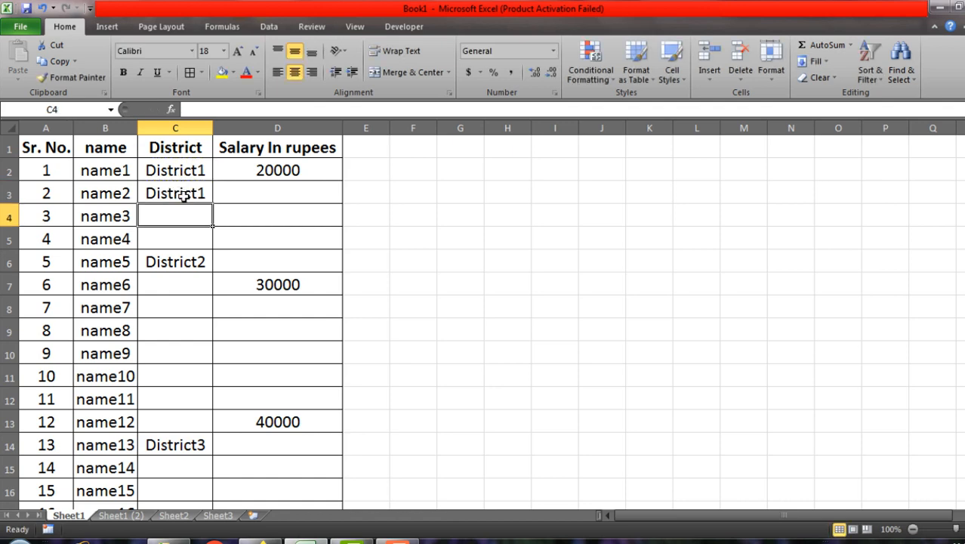
Copy the formula cell C3 and select all blank cells in the District column using Go To Special with Blanks.
left_click(184, 196)
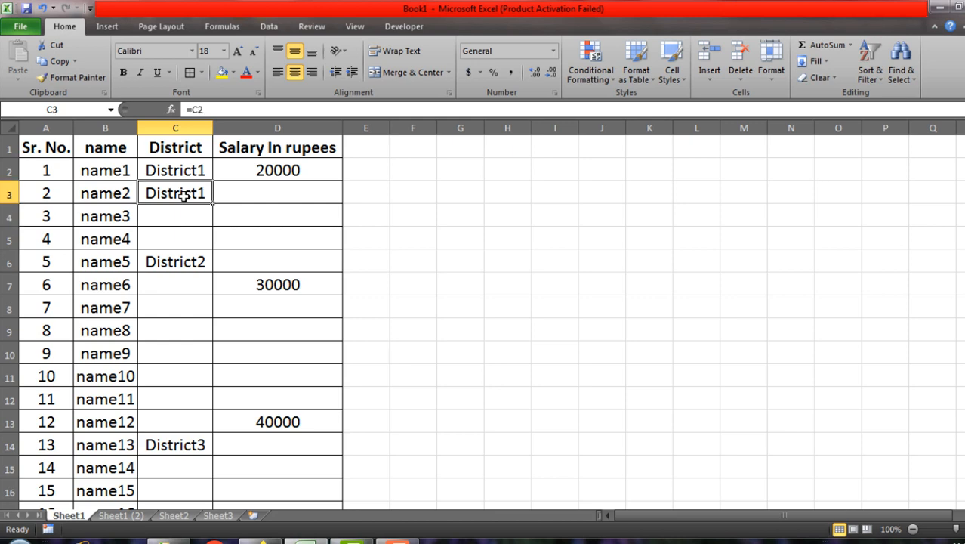
key("ctrl+c")
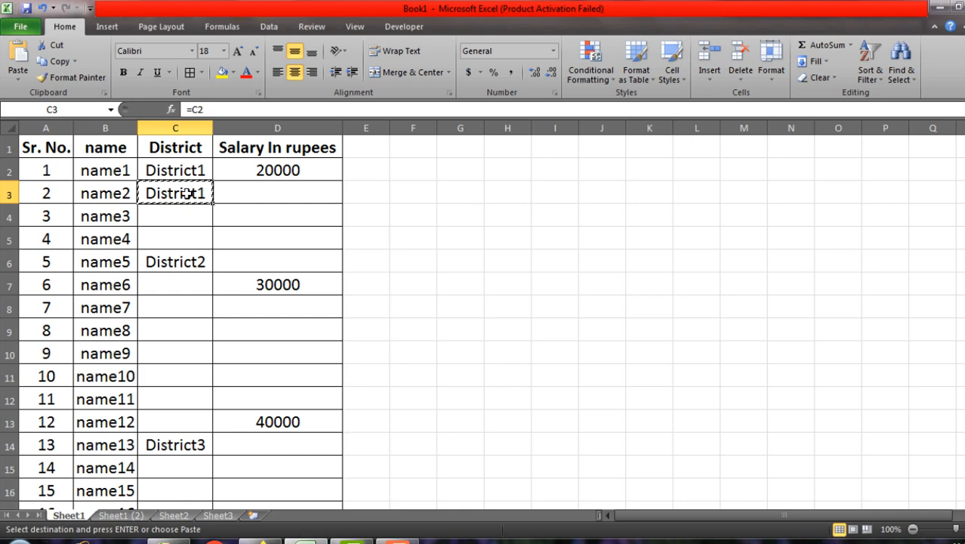
left_click(186, 126)
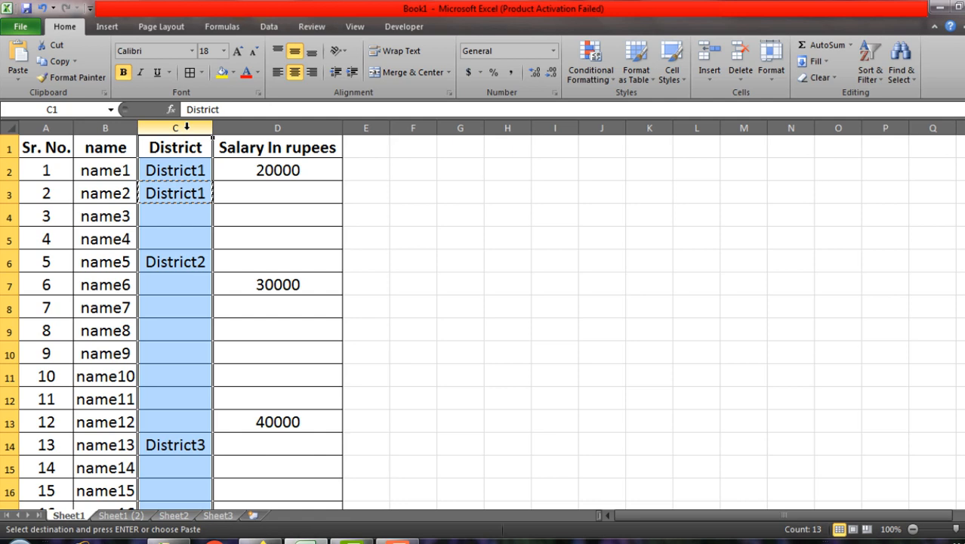
left_click(912, 83)
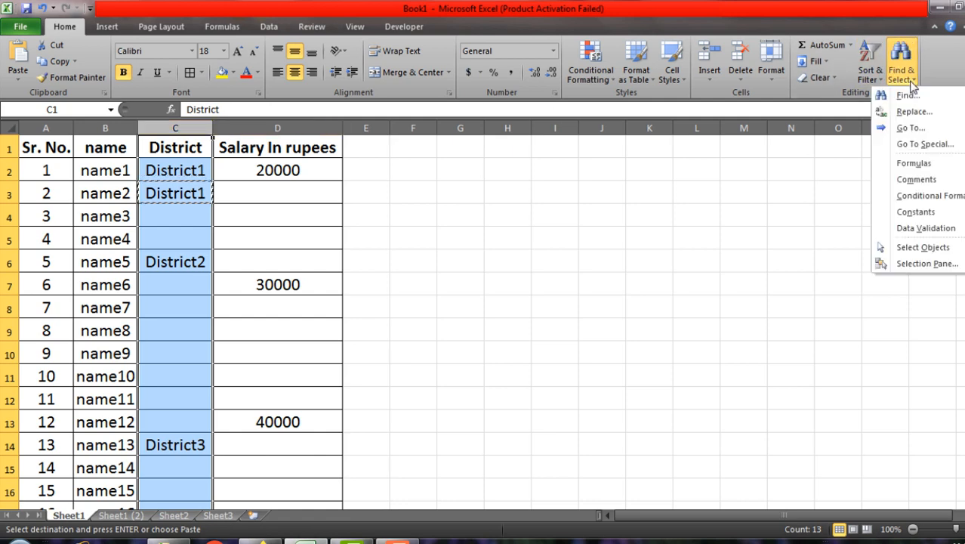
left_click(927, 147)
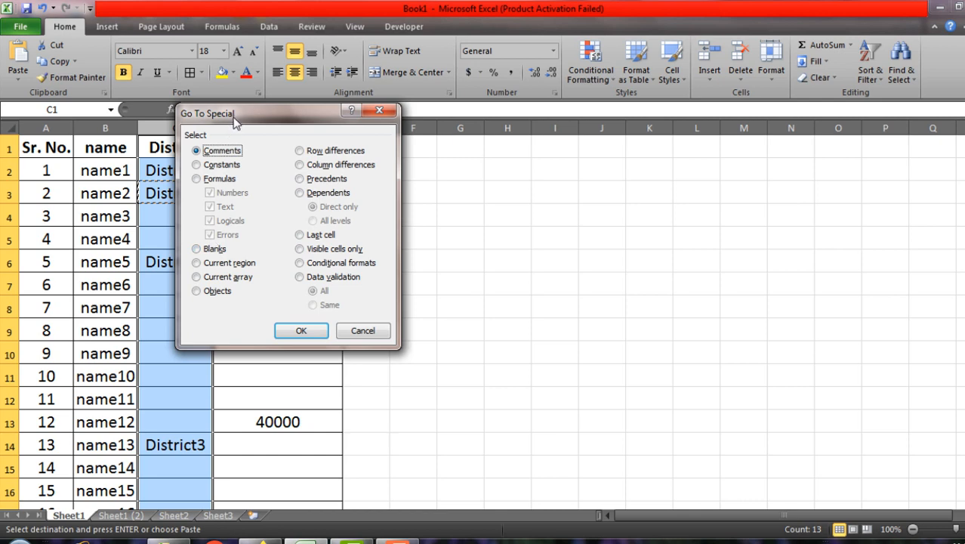
left_click_drag(236, 124, 269, 123)
left_click(250, 249)
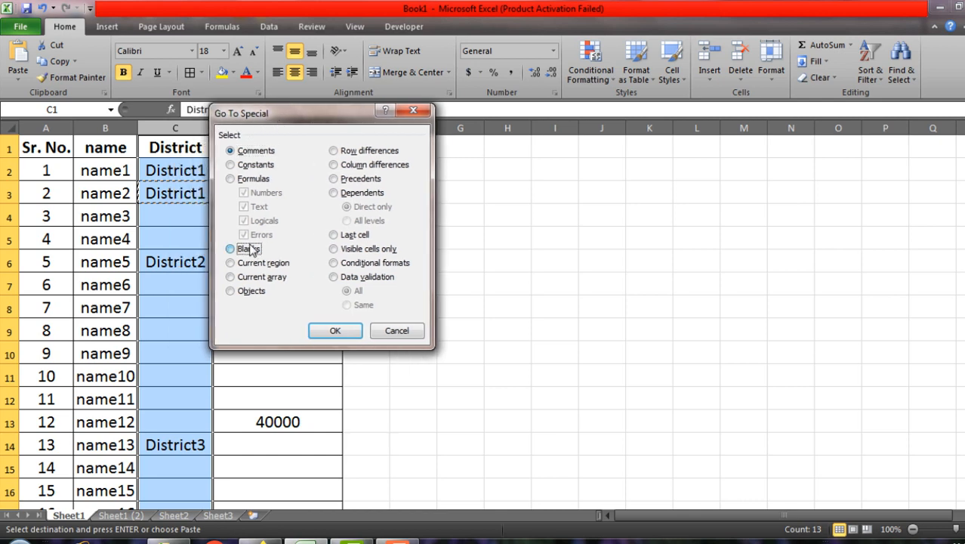
left_click(334, 330)
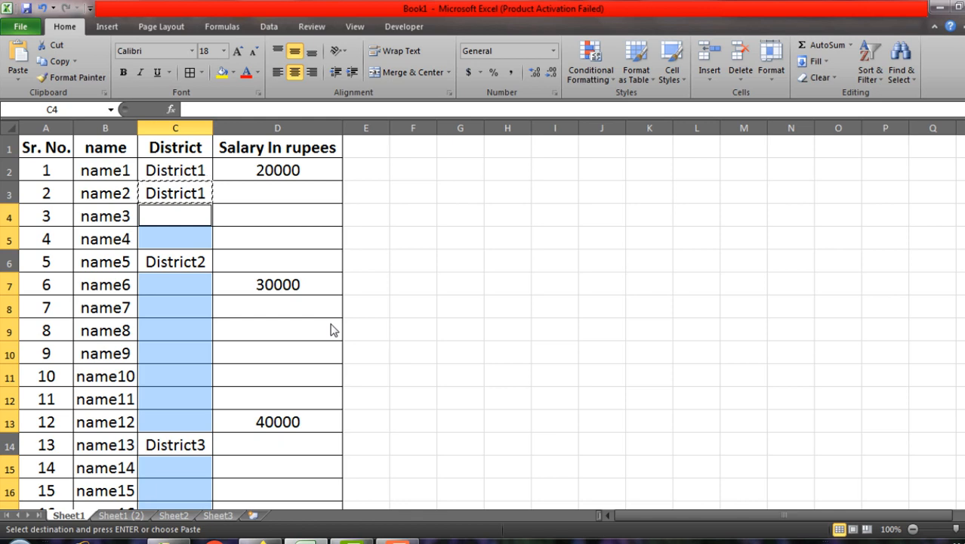
Fill all selected blank District cells with a relative formula that references the cell directly above, starting with =C3 in C4.
type("=")
key("Up")
key("ctrl+Return")
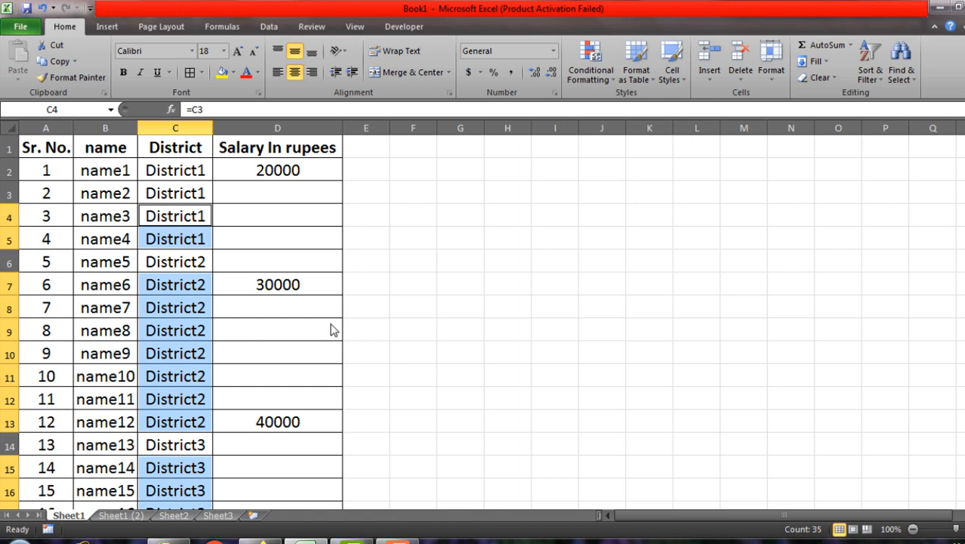
Review the filled District column down to the last record in row 48 and undo the fill of the blank cells.
left_click(182, 172)
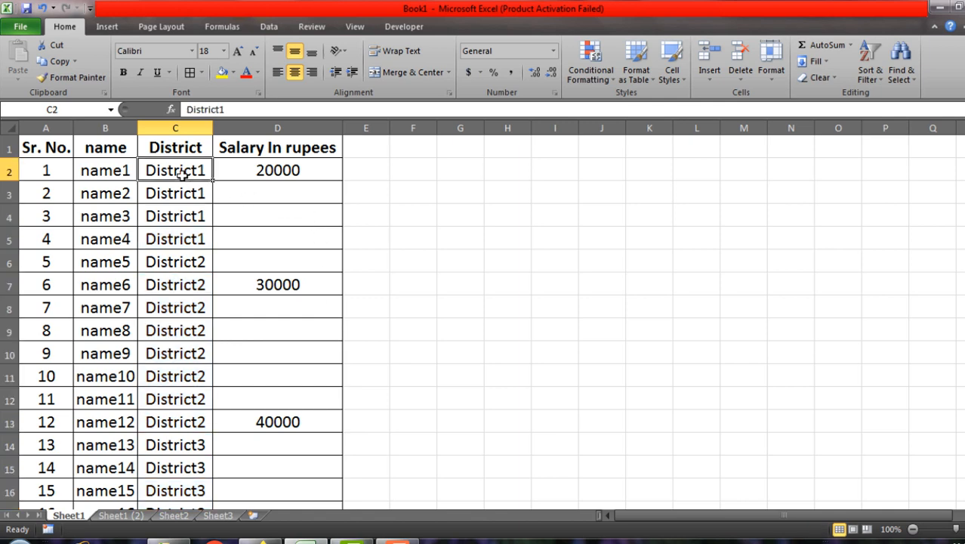
scroll(181, 173, "down", 11)
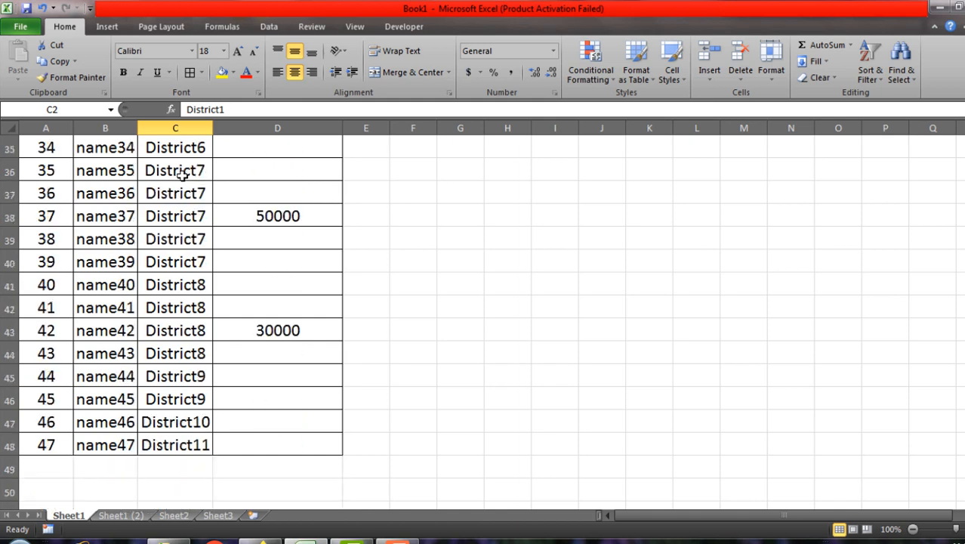
scroll(182, 173, "down", 1)
scroll(182, 173, "up", 2)
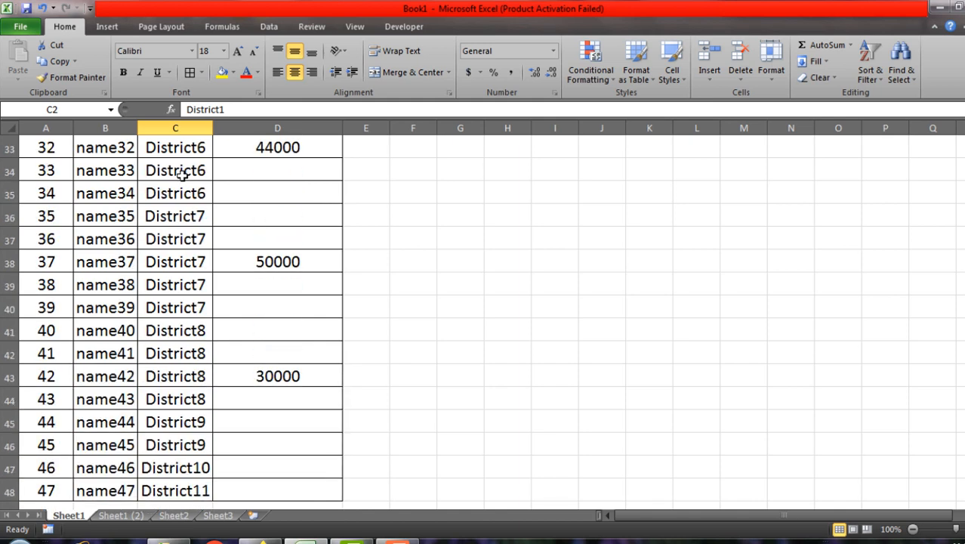
scroll(182, 172, "up", 11)
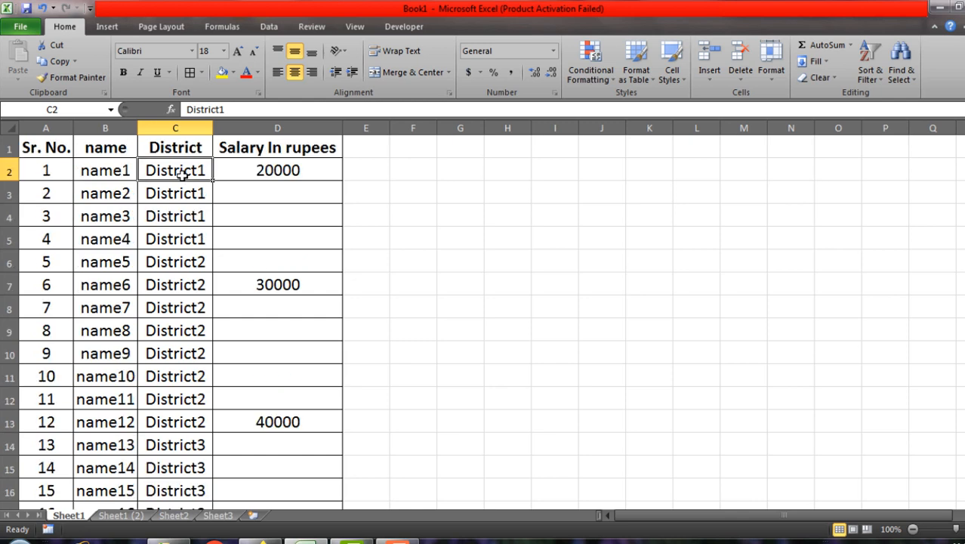
key("ctrl+z")
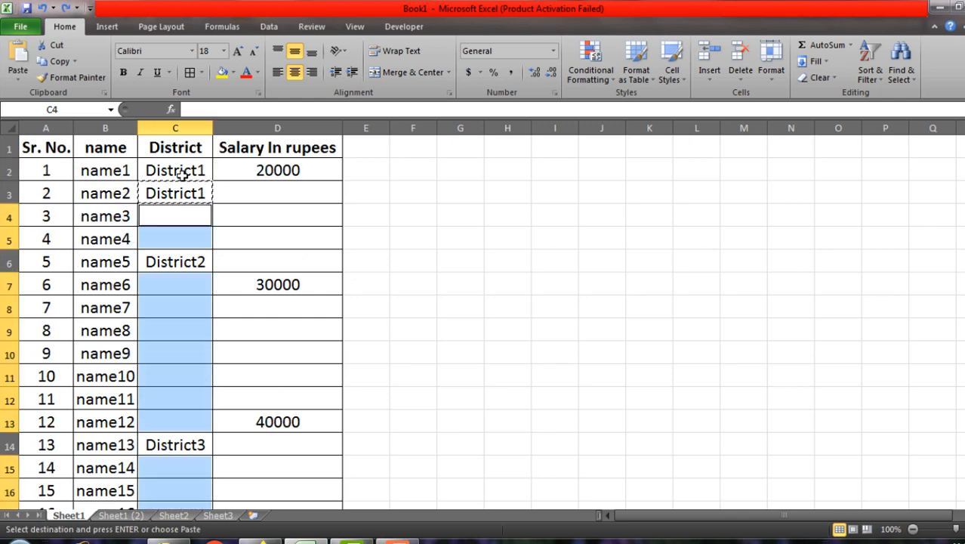
Undo the formula entry in C3 and review the blank cells in the District column.
key("ctrl+z")
left_click(233, 181)
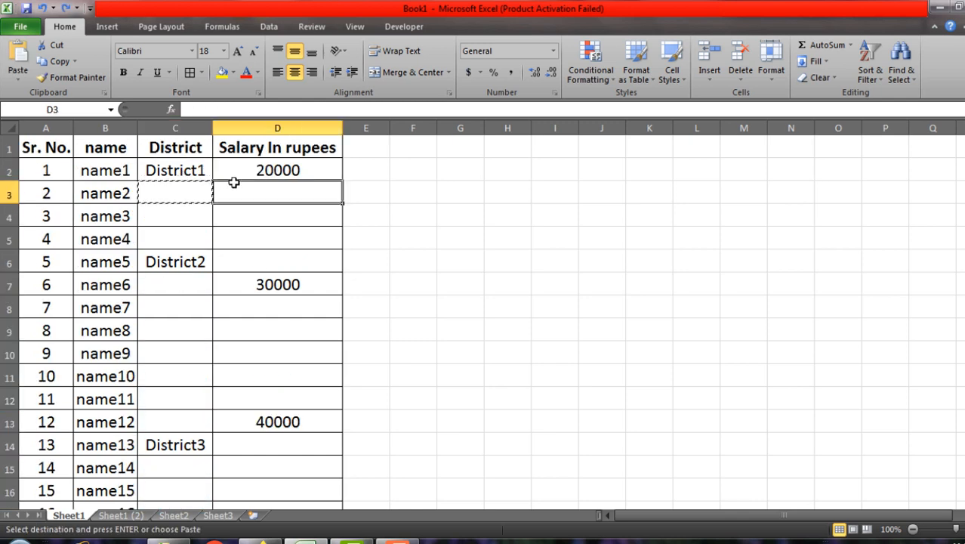
scroll(169, 262, "down", 4)
scroll(170, 262, "down", 7)
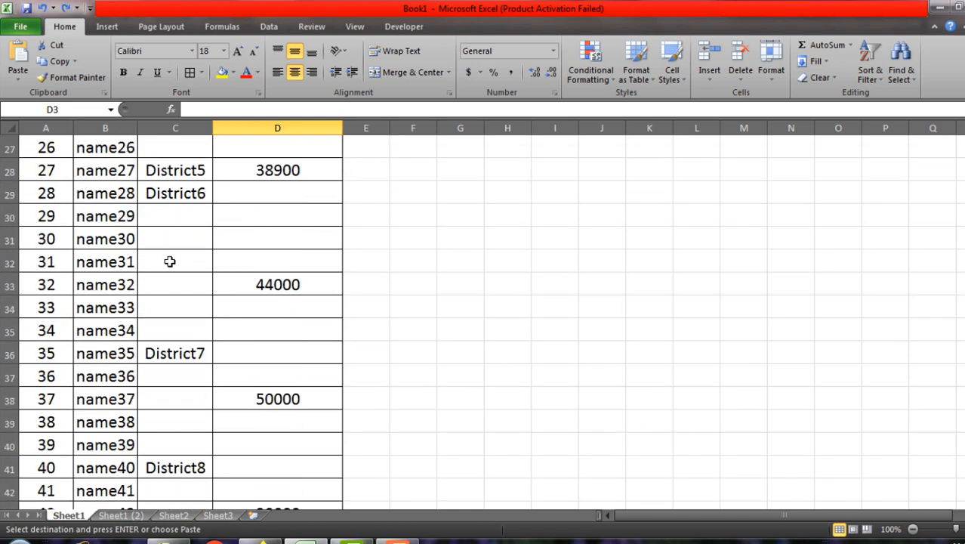
left_click_drag(168, 239, 173, 333)
scroll(173, 333, "up", 1)
scroll(173, 333, "up", 10)
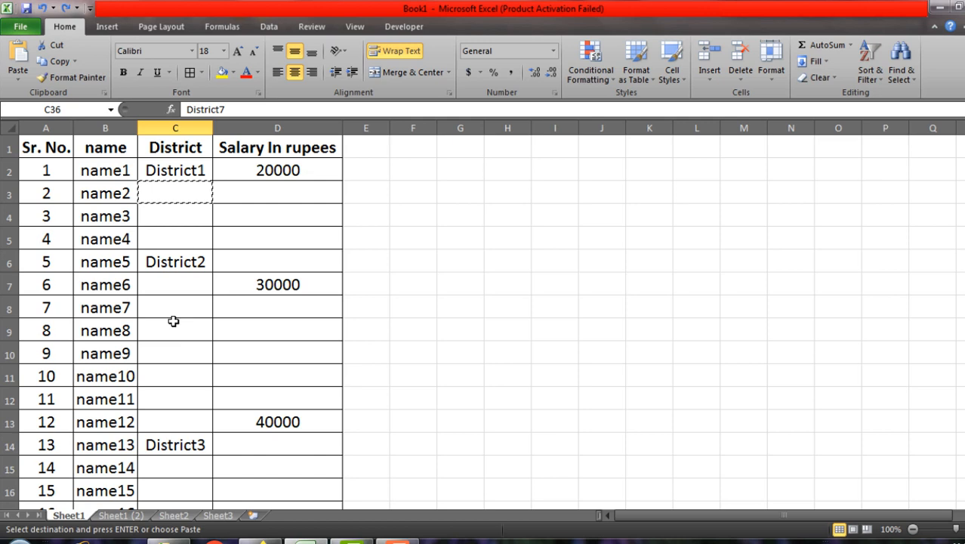
Enter the formula =C2 in cell C3 so it takes the district from the cell above.
left_click(170, 192)
type("=")
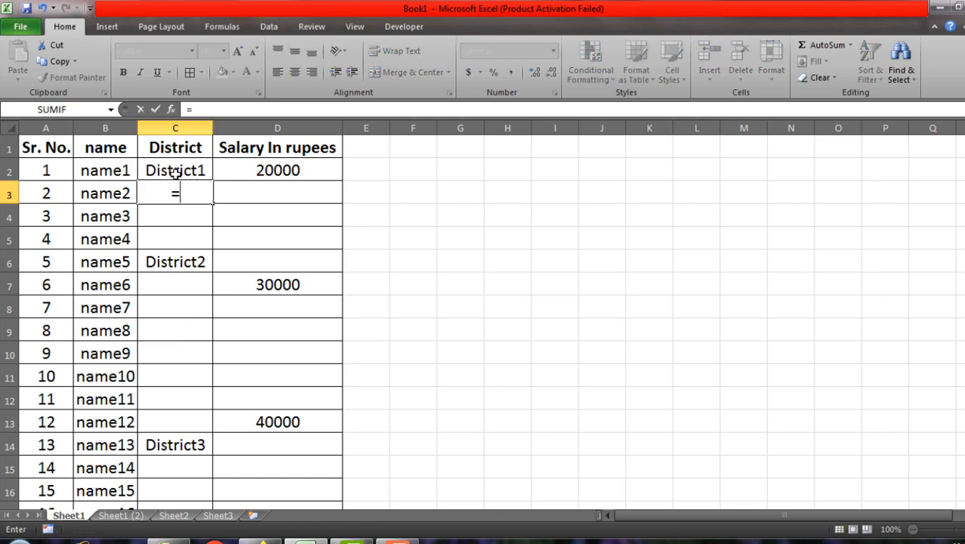
left_click(174, 171)
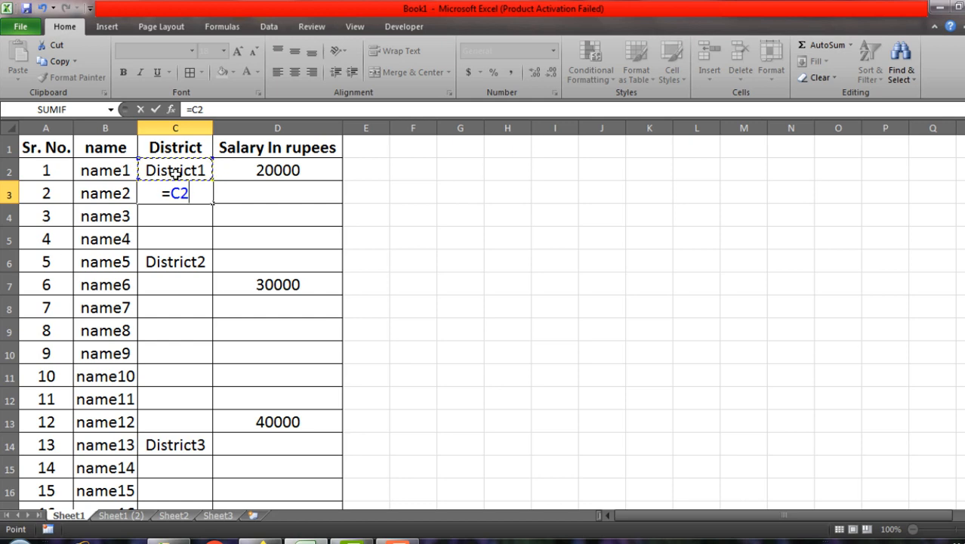
key("Return")
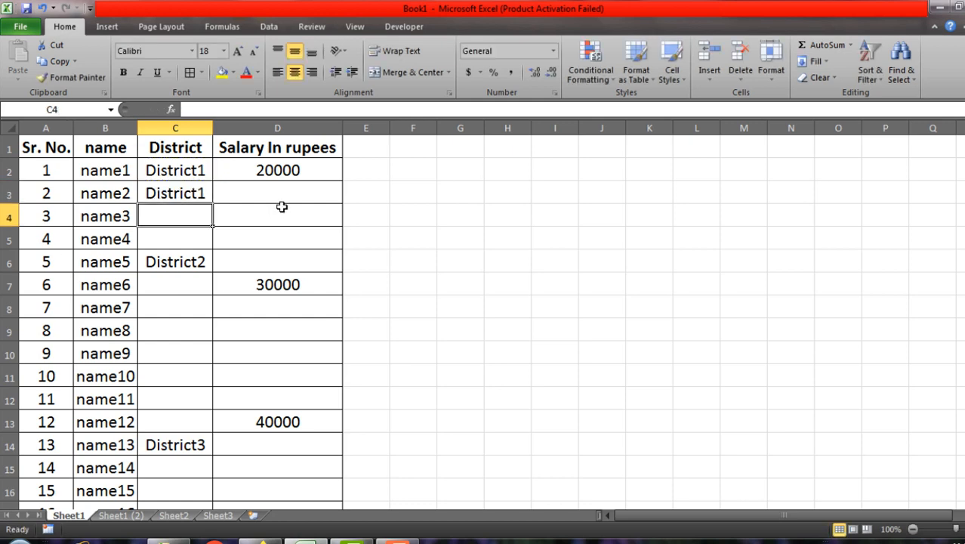
Copy the formula in C3 and select every blank cell in the District column using Go To Special with Blanks.
left_click(174, 191)
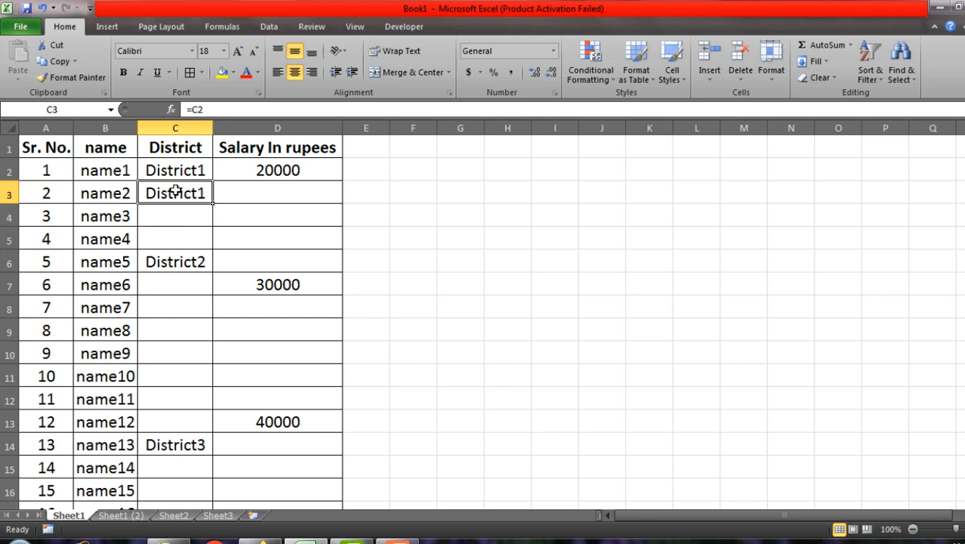
key("ctrl+c")
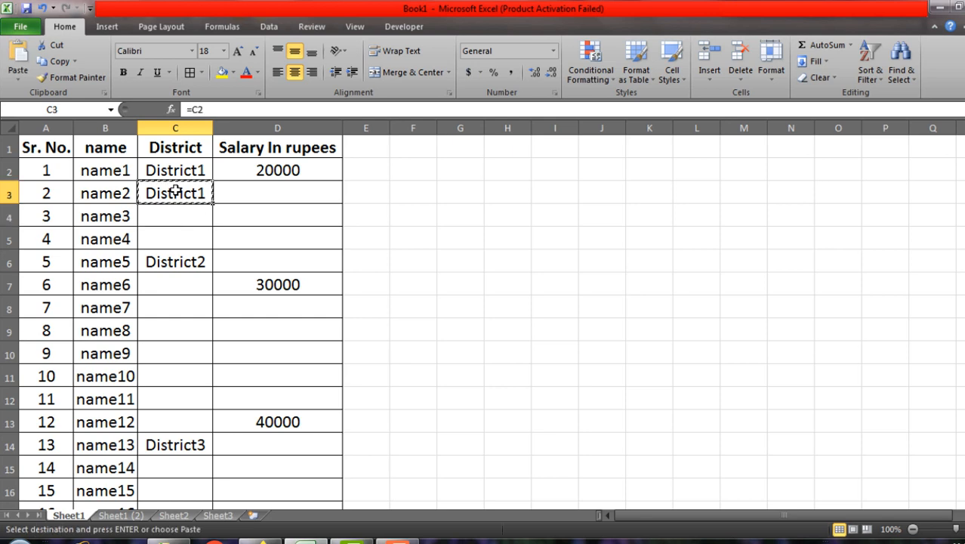
left_click(176, 126)
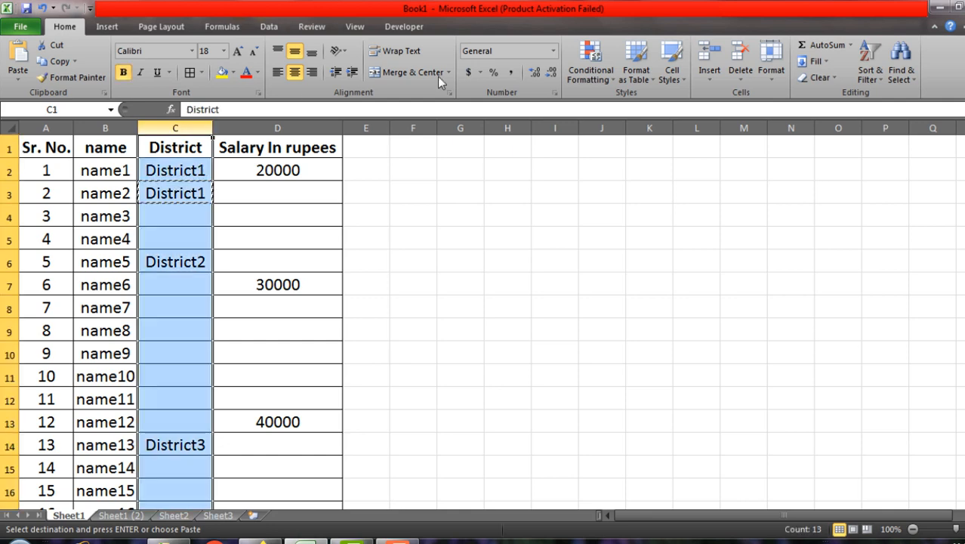
left_click(901, 71)
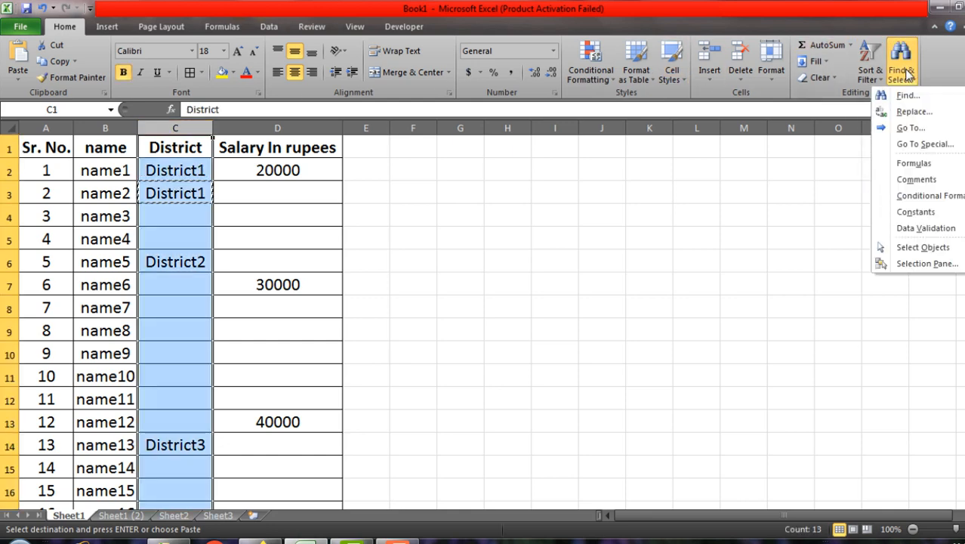
left_click(923, 145)
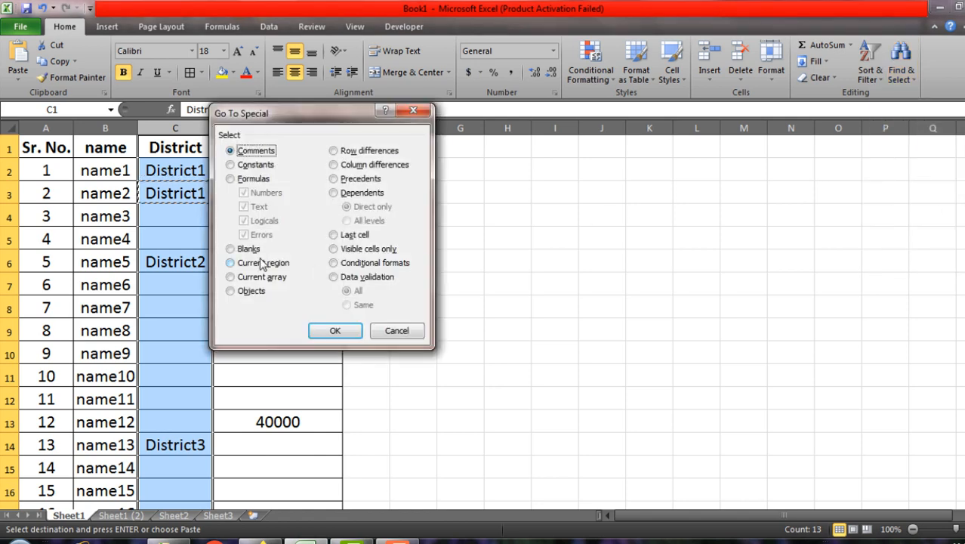
left_click(249, 249)
left_click(335, 330)
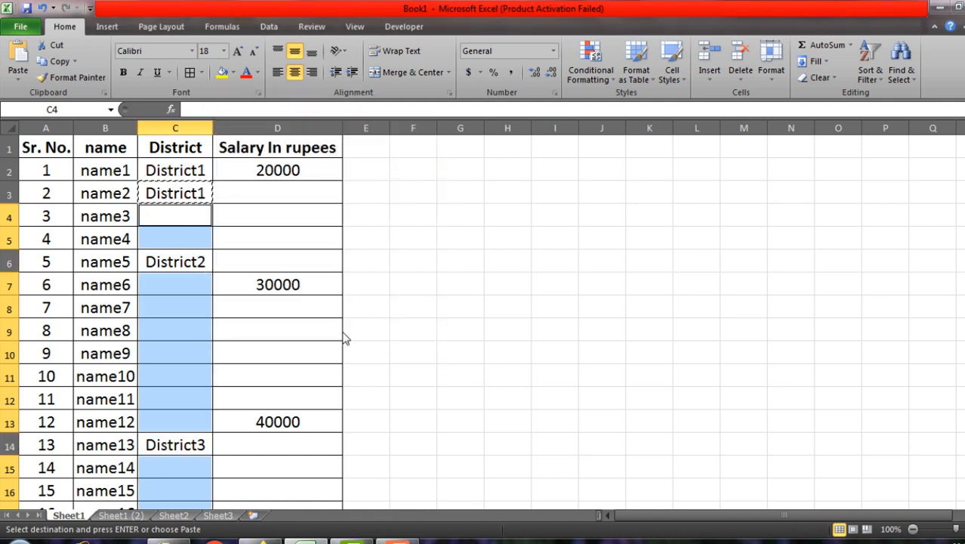
Paste the copied formula into all selected blank District cells and check the filled column.
key("Return")
scroll(345, 338, "down", 14)
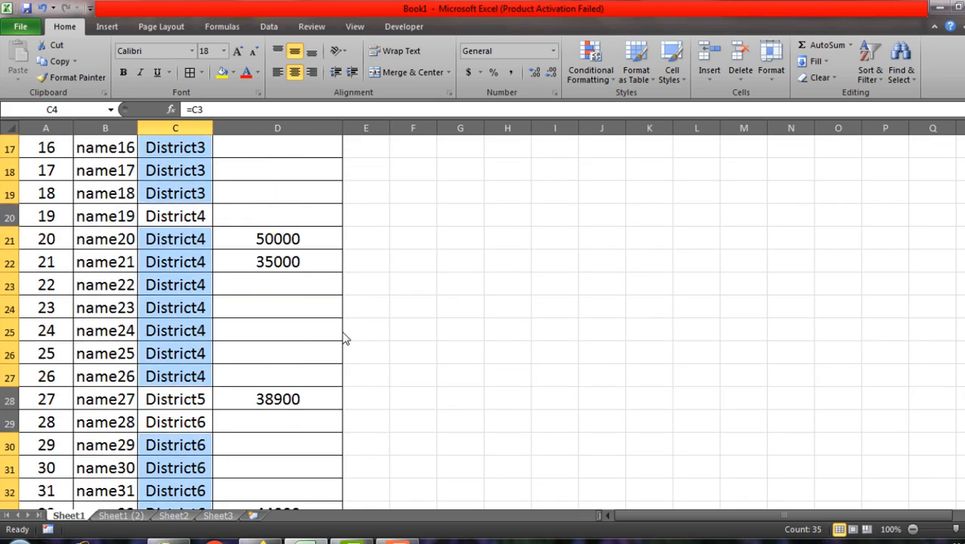
scroll(345, 338, "up", 3)
scroll(345, 339, "up", 12)
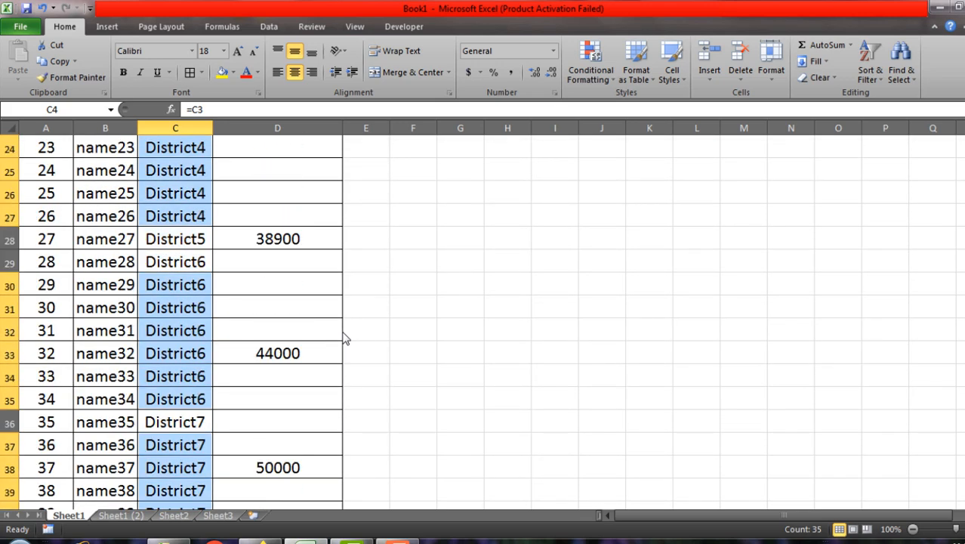
Enter the formula =D2 in cell D3 of the Salary In rupees column.
left_click(252, 195)
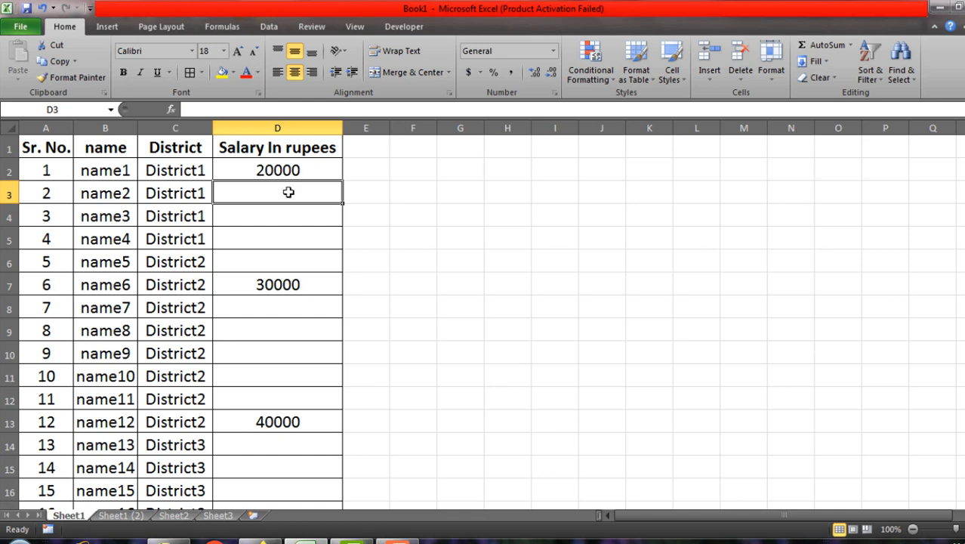
type("=")
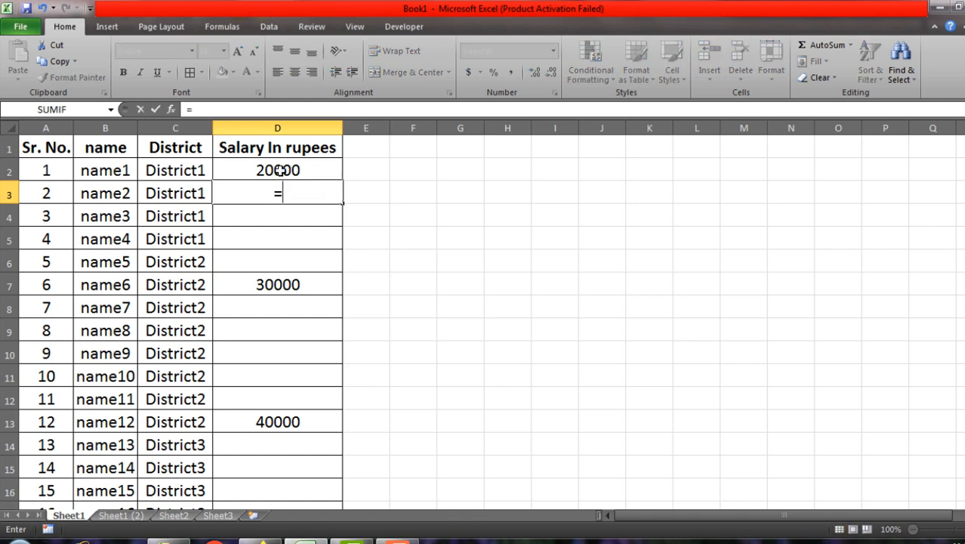
left_click(279, 171)
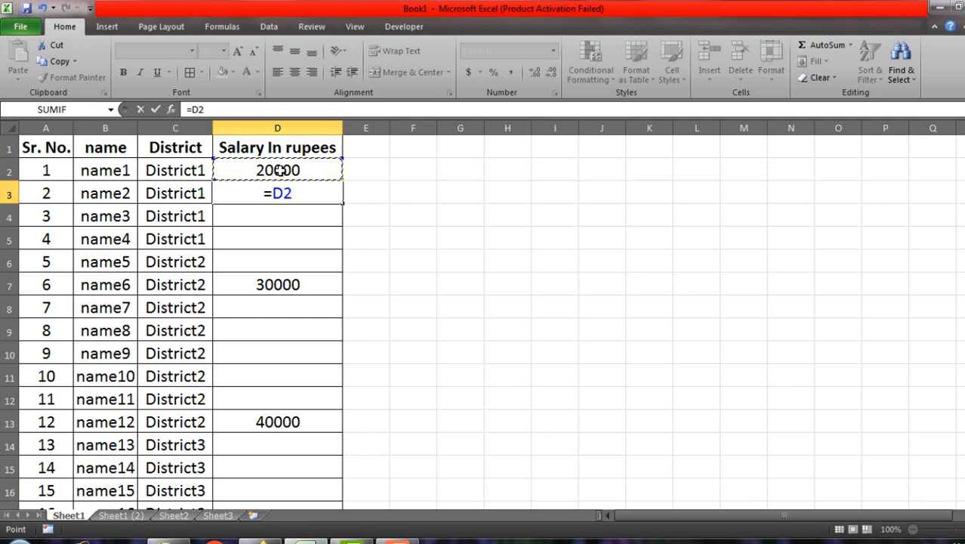
key("Return")
Copy the formula in D3 and select all blank cells in the Salary In rupees column using Go To Special with Blanks.
left_click(287, 193)
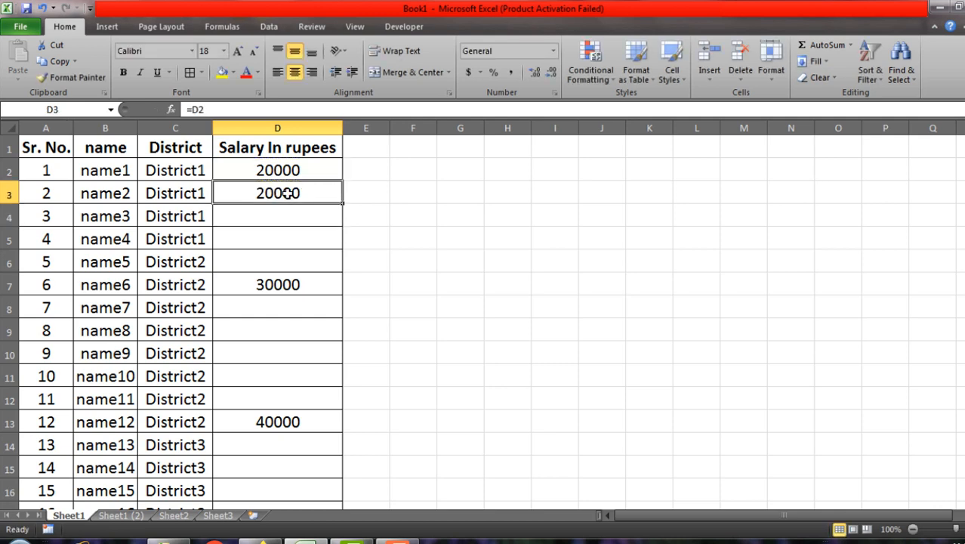
key("ctrl+c")
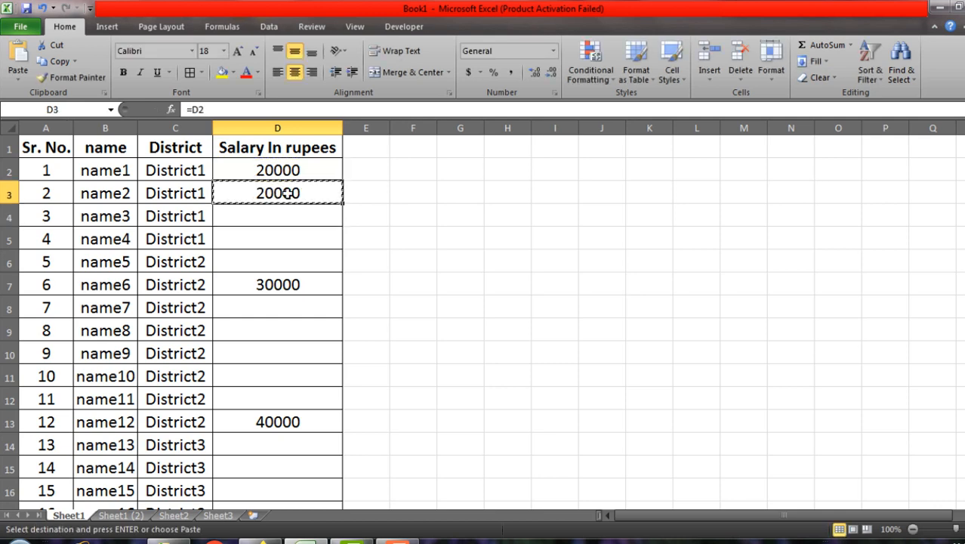
left_click(285, 126)
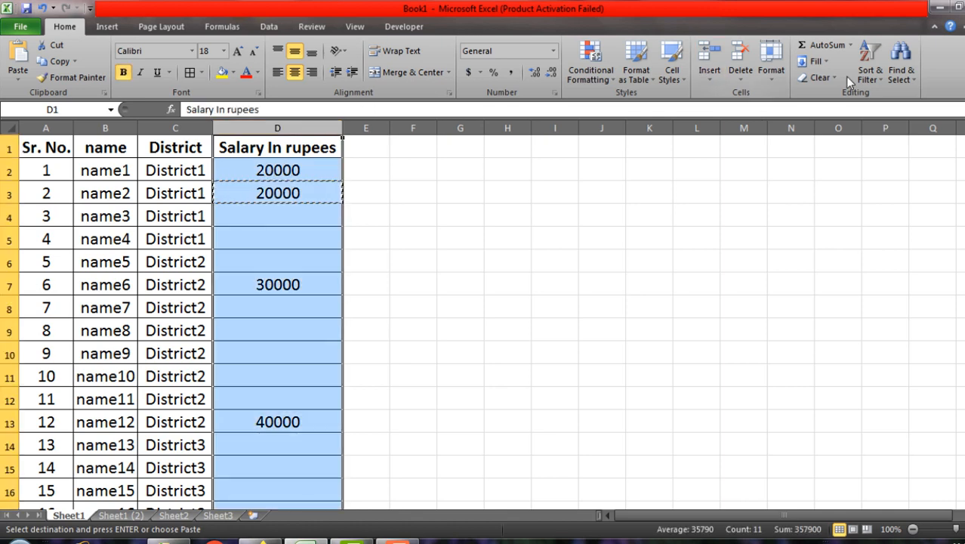
left_click(899, 78)
left_click(912, 143)
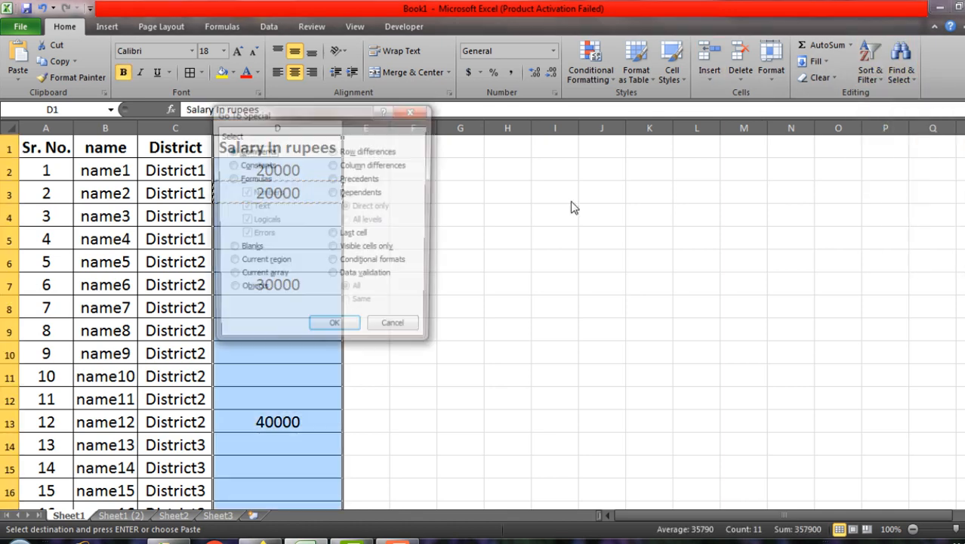
left_click(247, 250)
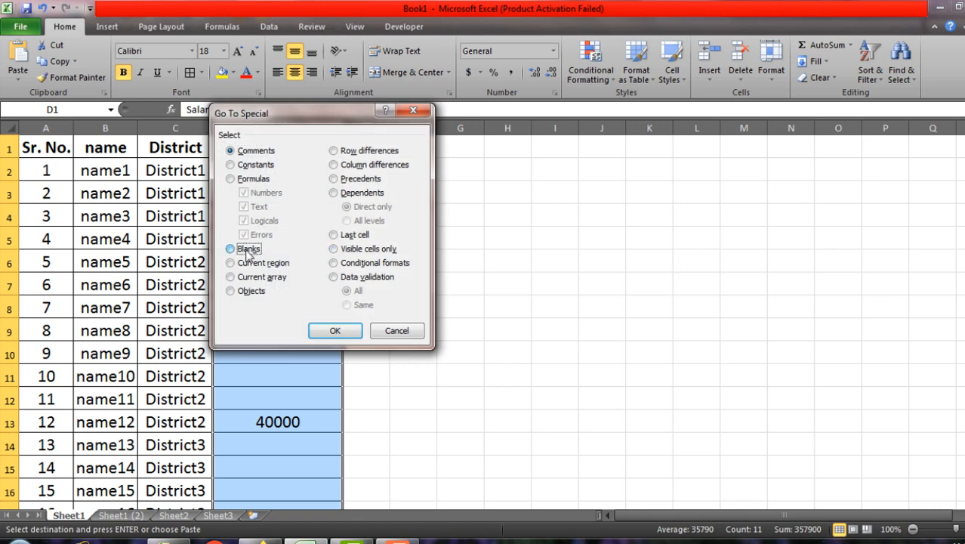
left_click(329, 326)
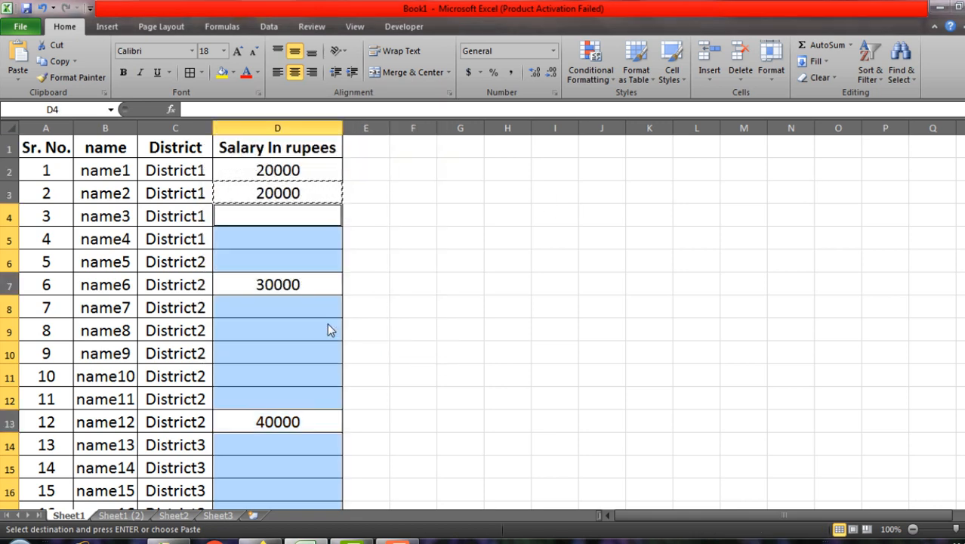
Fill all selected blank salary cells with the relative formula, starting with =D3 in D4, and check the column through row 48.
type("=D3")
key("ctrl+Return")
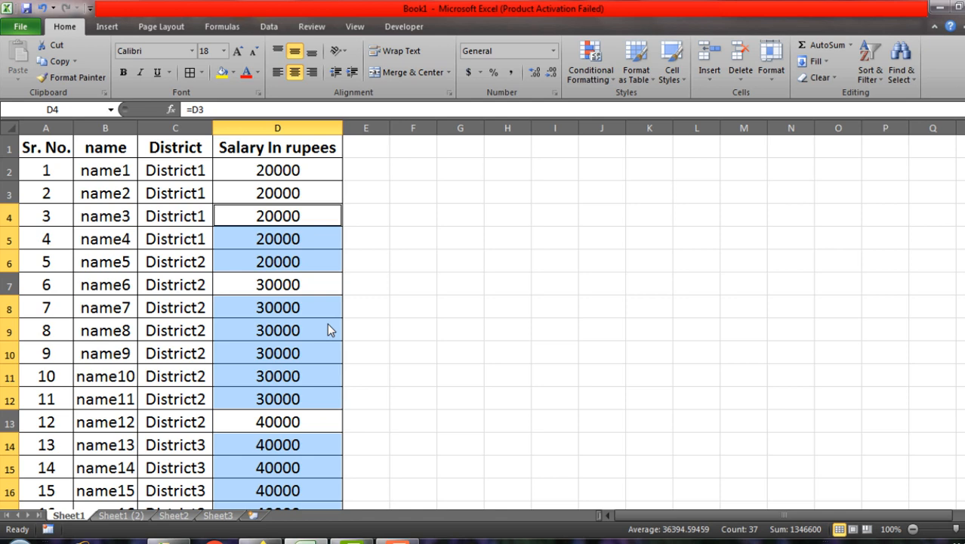
scroll(328, 323, "down", 11)
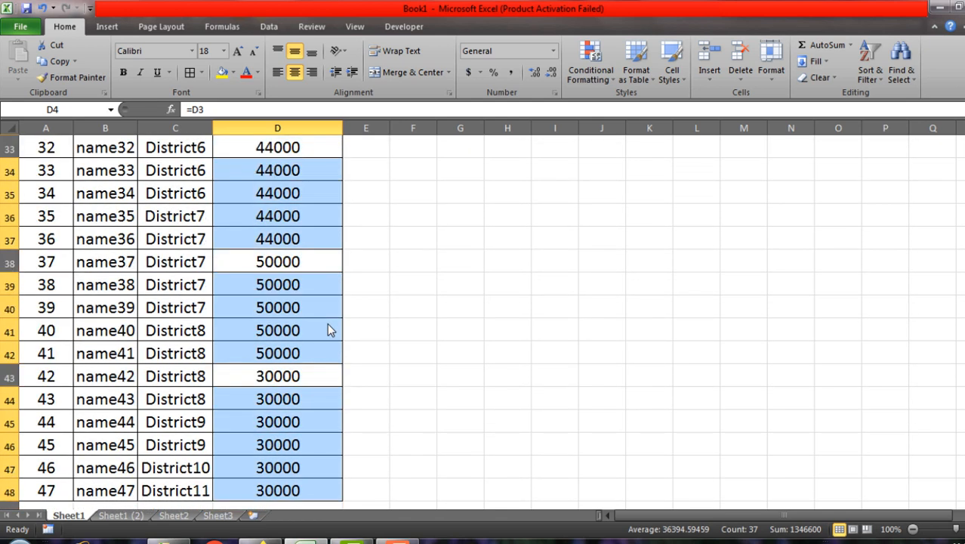
scroll(327, 330, "down", 1)
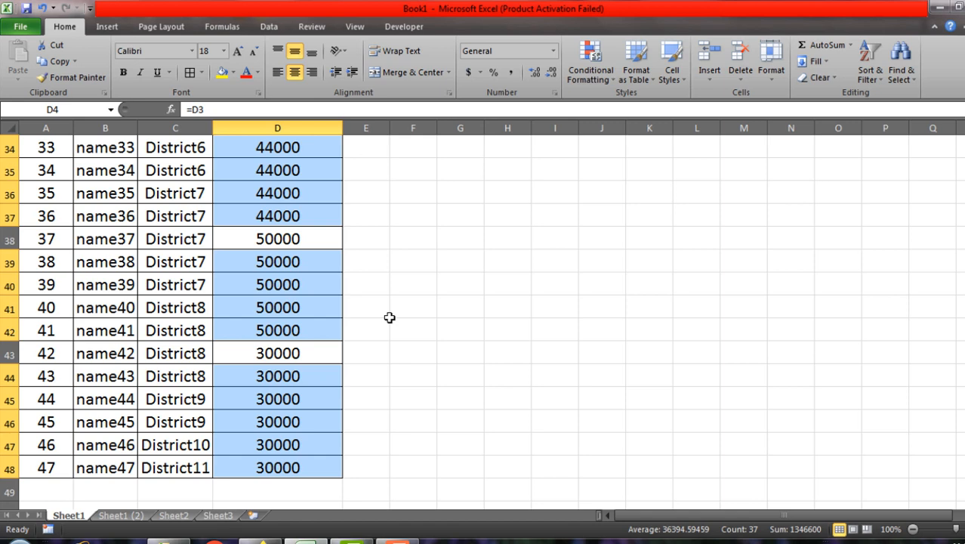
scroll(389, 317, "up", 11)
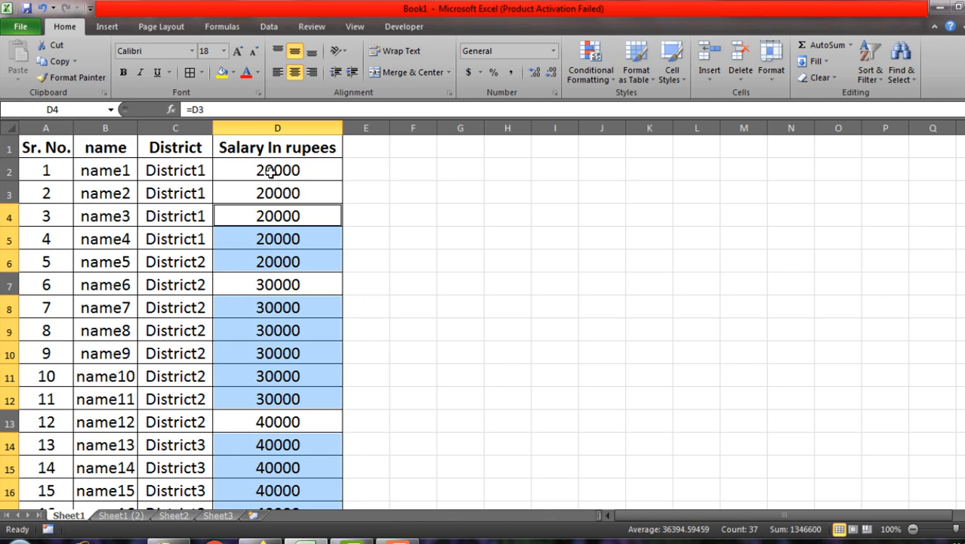
Examine the contents of the first name, District and Salary cells, comparing the original values with the filled formula cells.
left_click(273, 178)
left_click(182, 178)
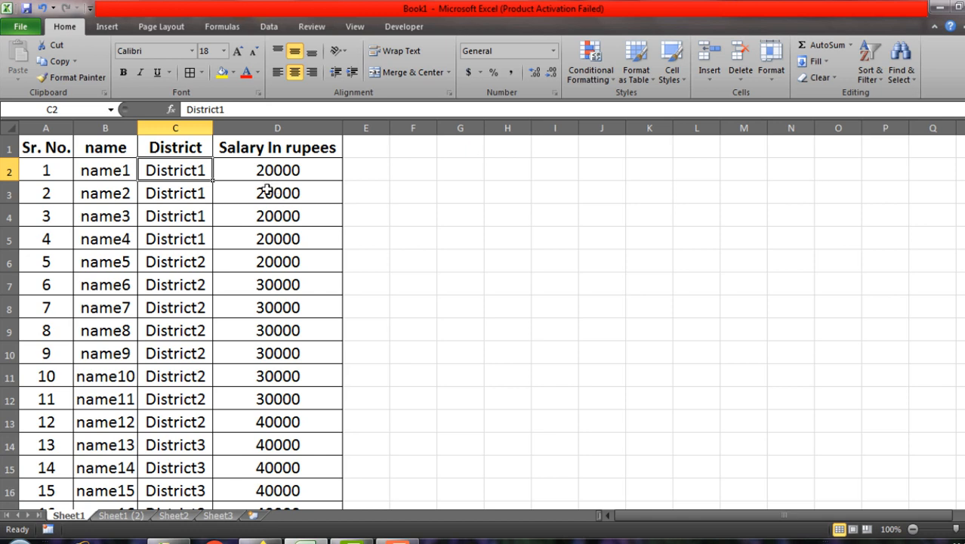
left_click(101, 173)
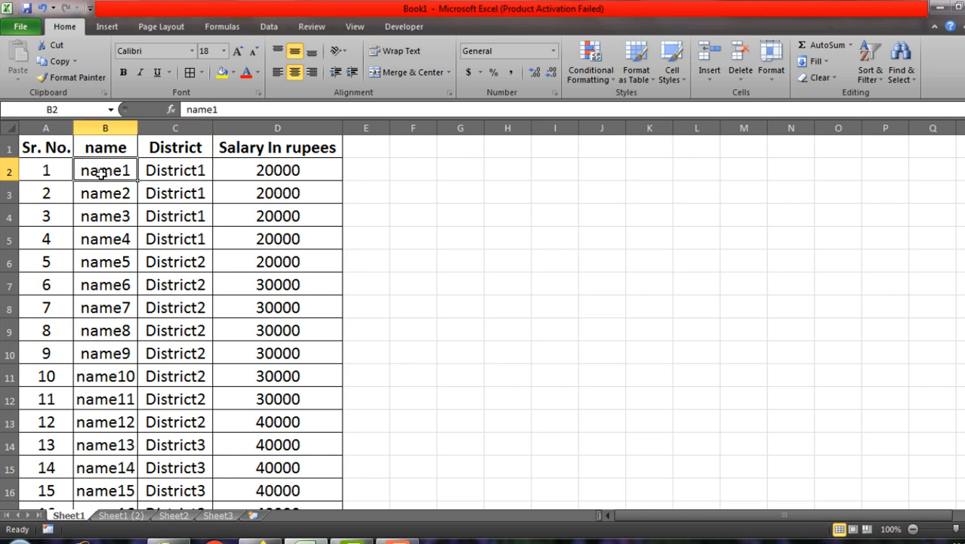
left_click(198, 193)
left_click(278, 167)
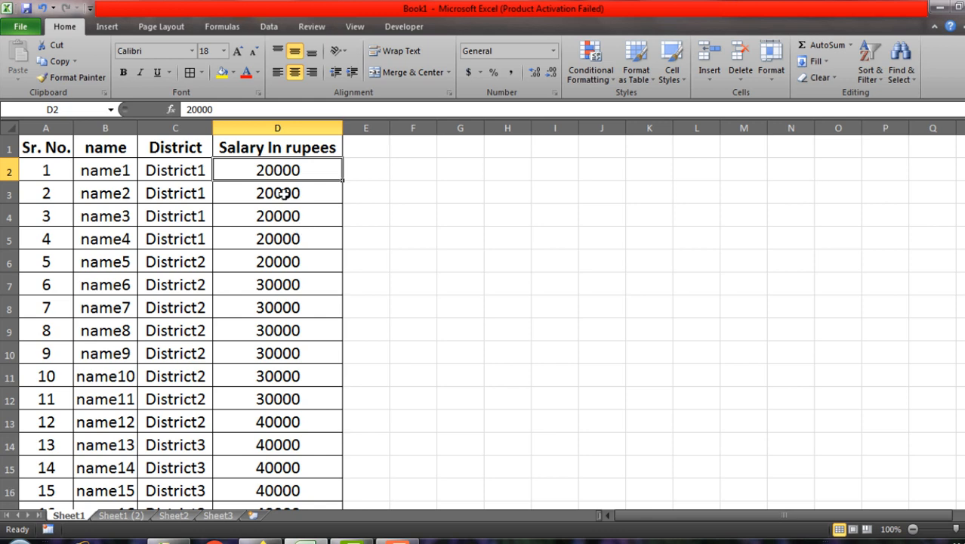
left_click(280, 193)
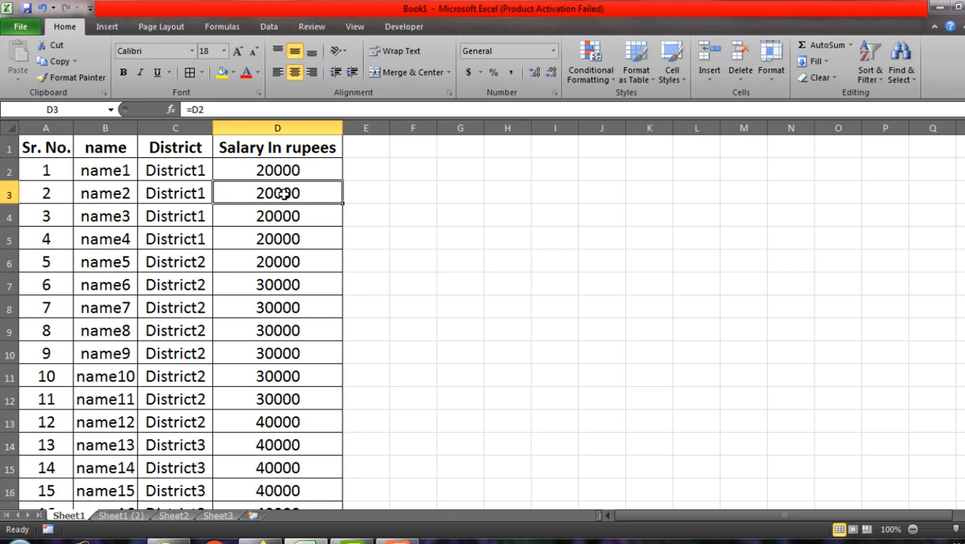
left_click(173, 169)
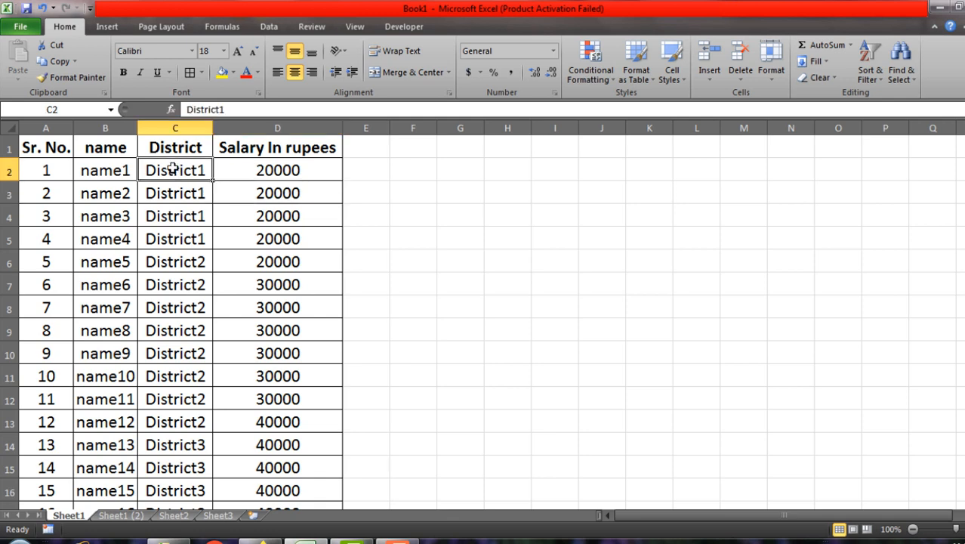
left_click(288, 168)
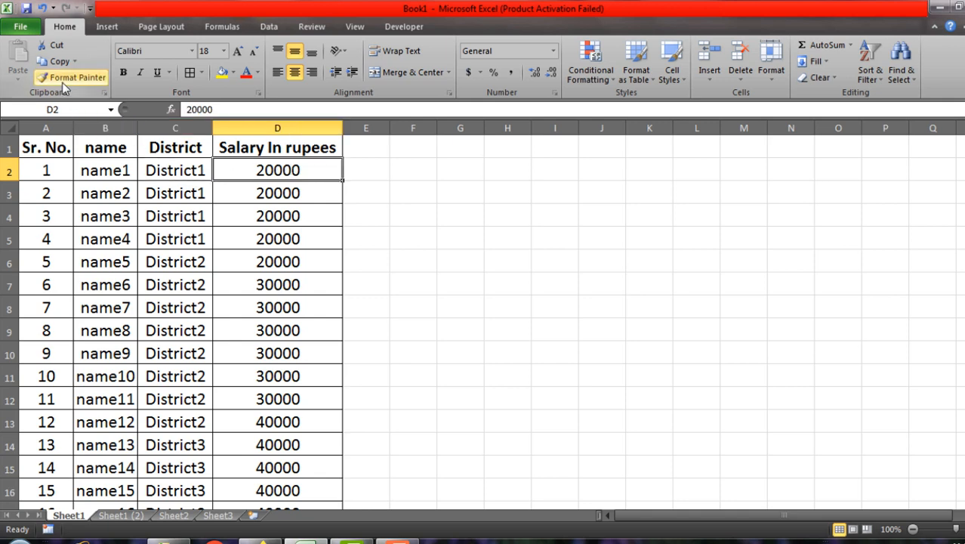
left_click(172, 169)
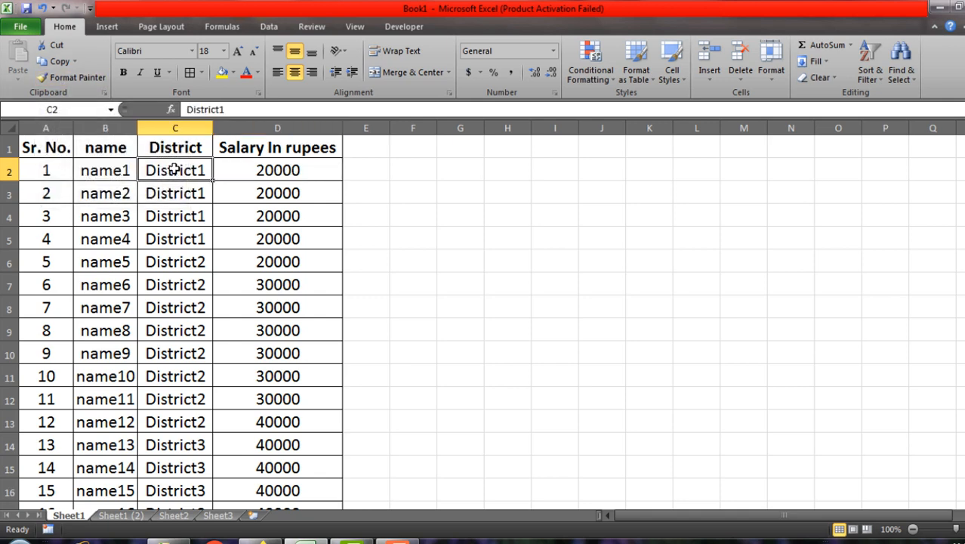
left_click(280, 175)
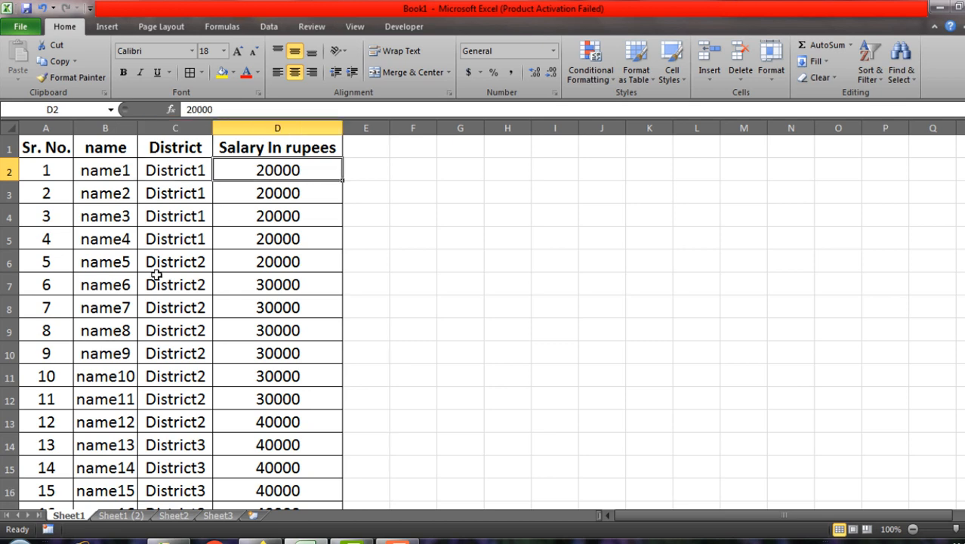
Compare the merged District and Salary cells on Sheet1 (2) with the filled columns on Sheet1.
left_click(123, 516)
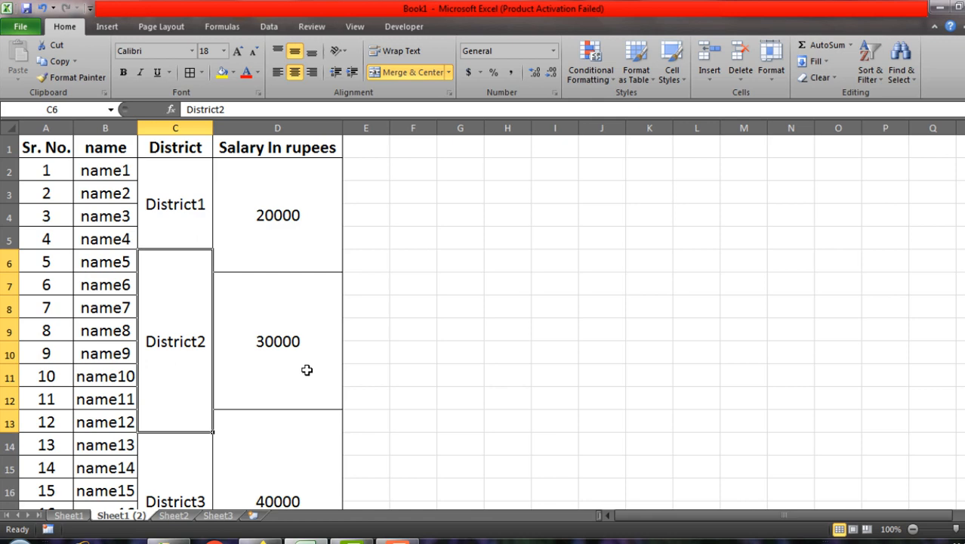
left_click(70, 515)
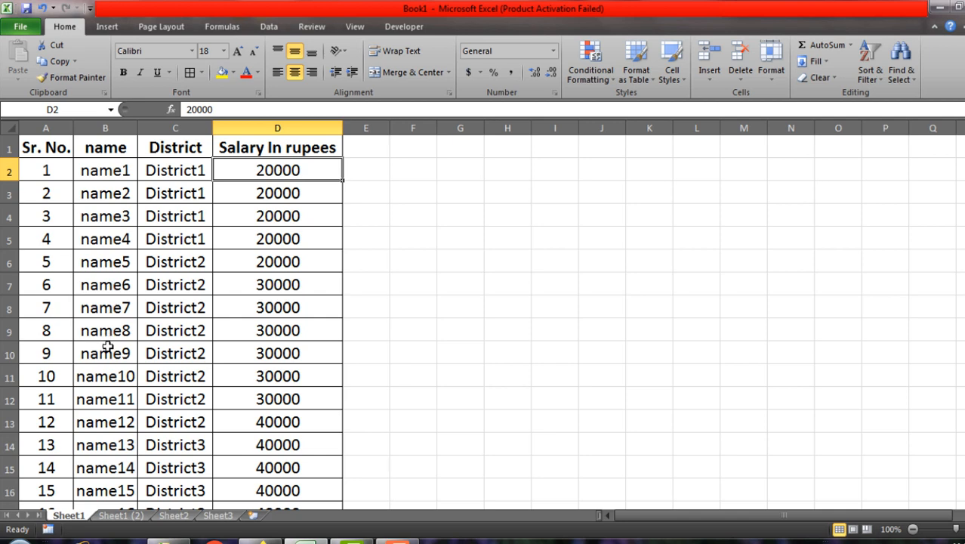
left_click(104, 287)
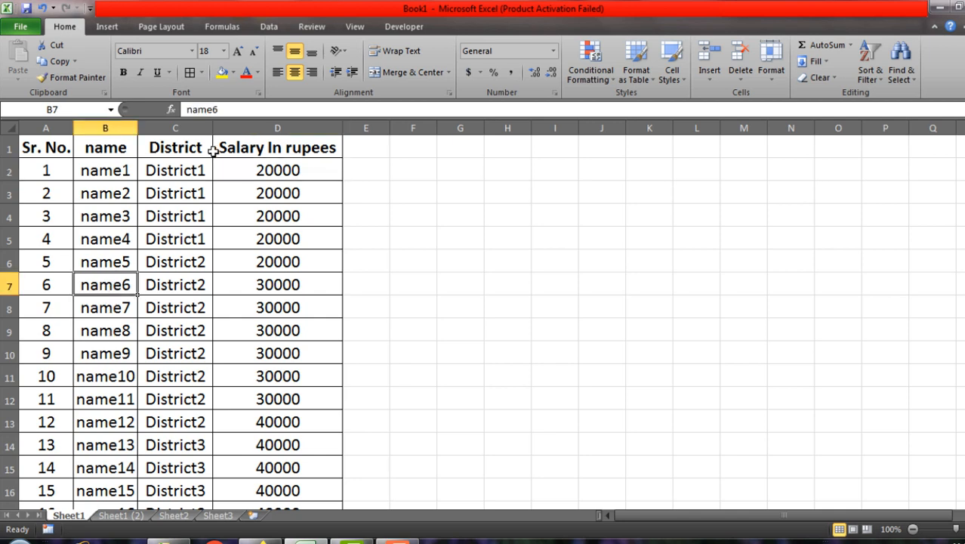
Merge and center the District1 cells C2:C5 on Sheet1, accepting that only the upper-left value is kept.
left_click_drag(191, 170, 189, 249)
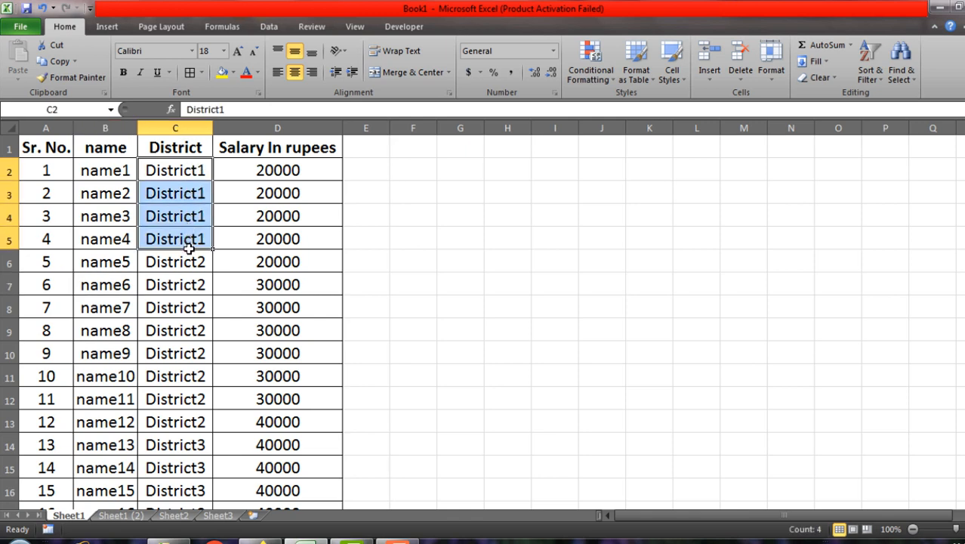
left_click(183, 174)
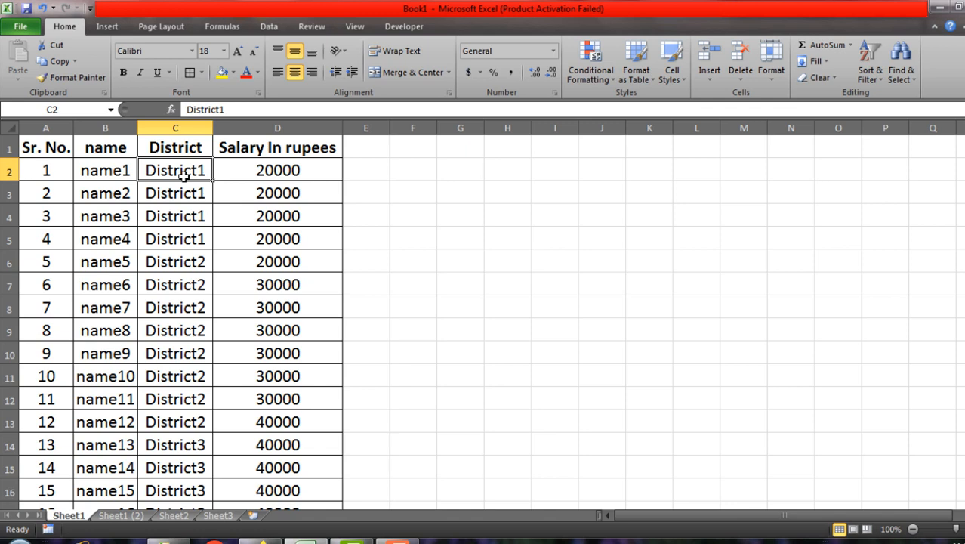
left_click_drag(181, 171, 179, 236)
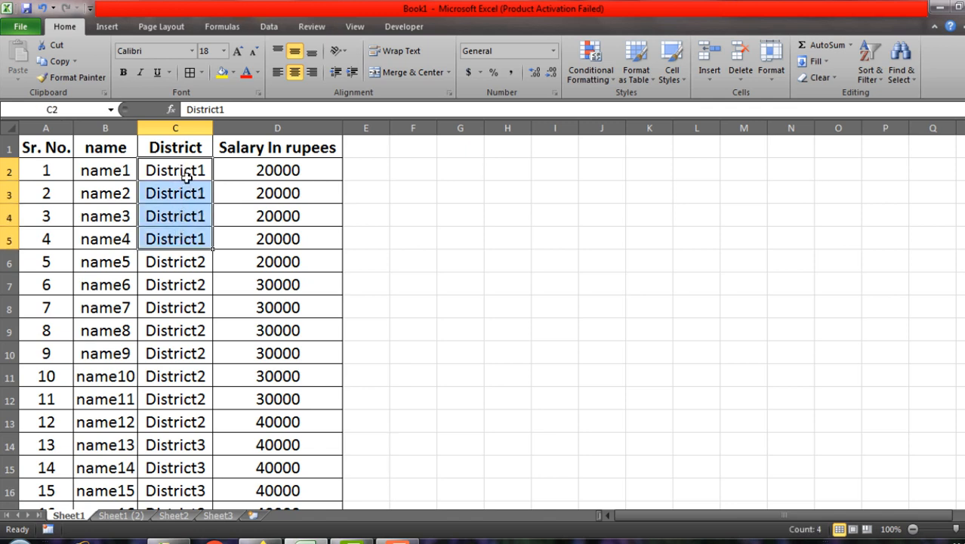
left_click_drag(186, 175, 186, 239)
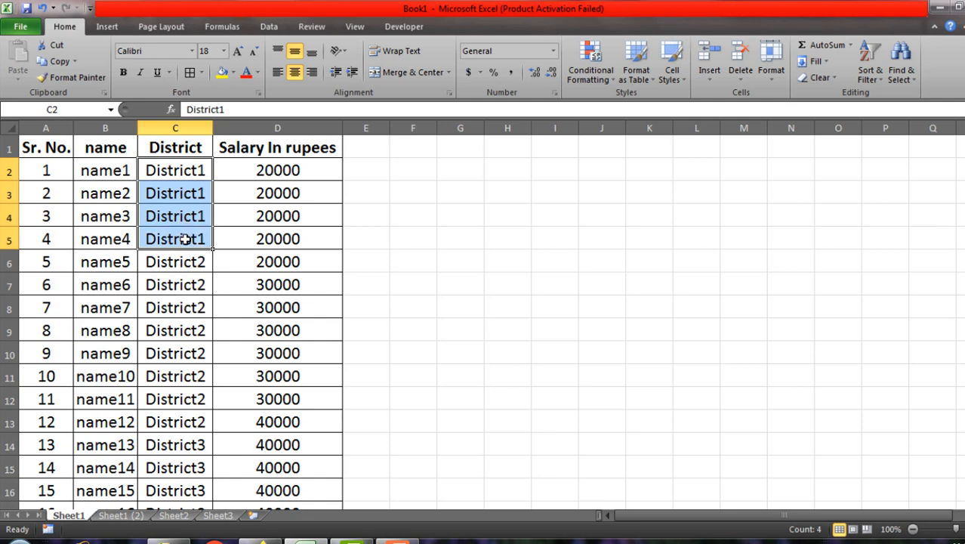
left_click(408, 71)
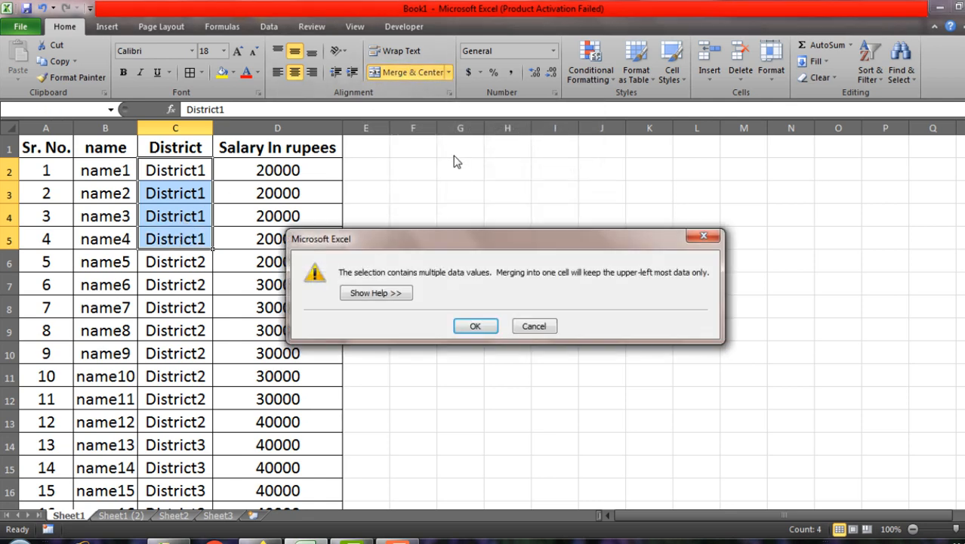
left_click(475, 328)
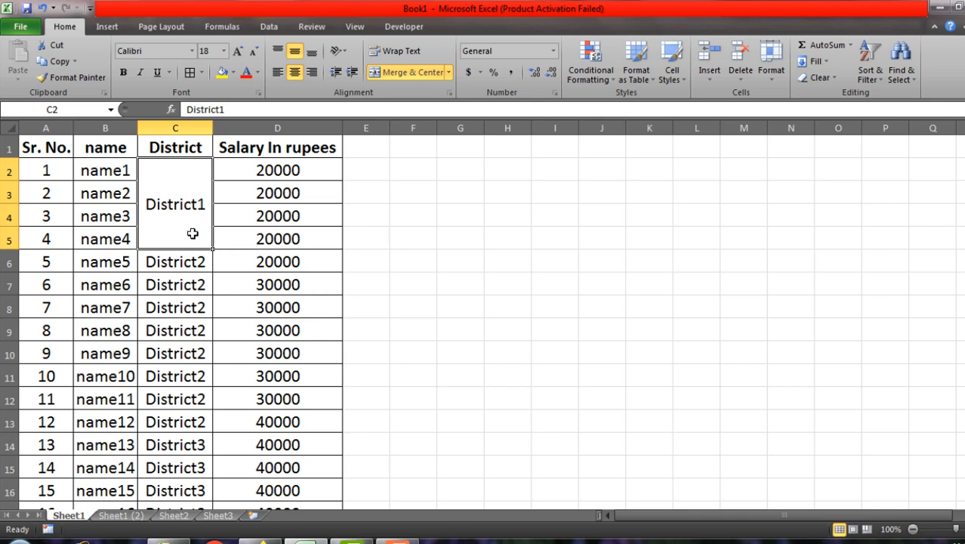
Try to merge and center the District2 cells C6:C13, and undo both District merges.
left_click_drag(182, 260, 172, 418)
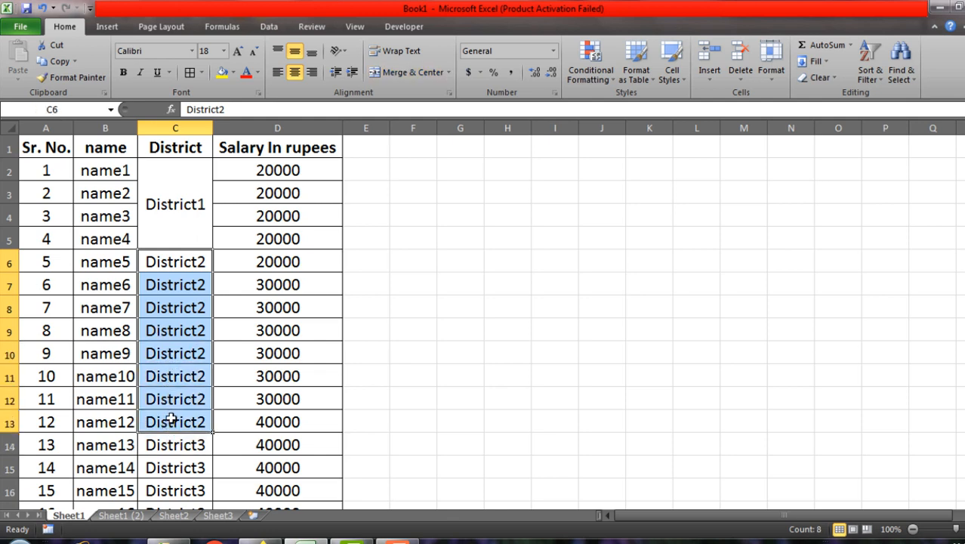
left_click(425, 76)
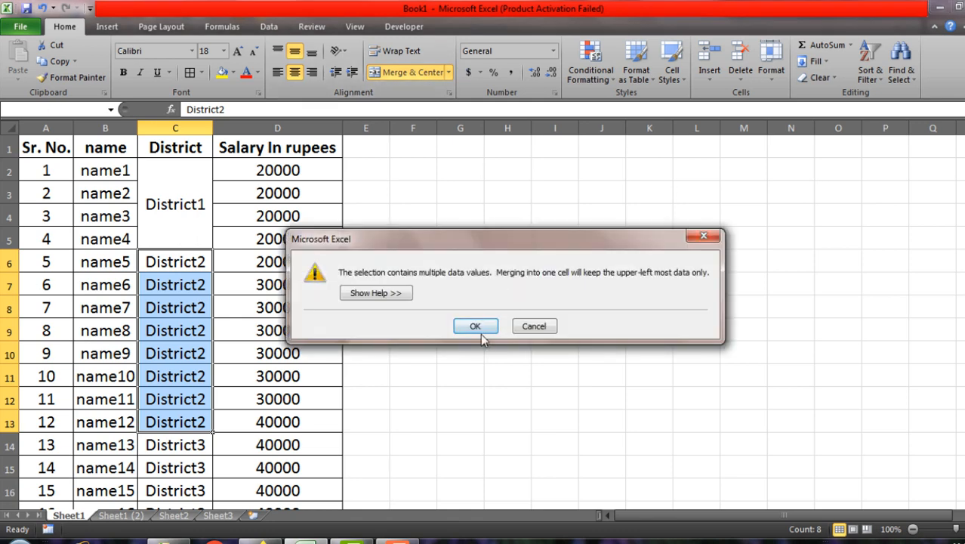
left_click(480, 330)
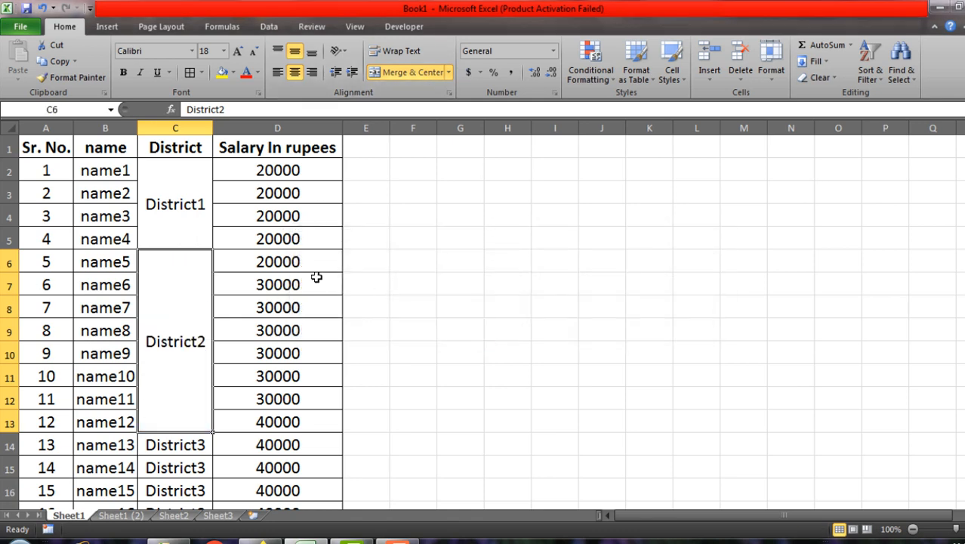
key("ctrl+z")
key("ctrl+z")
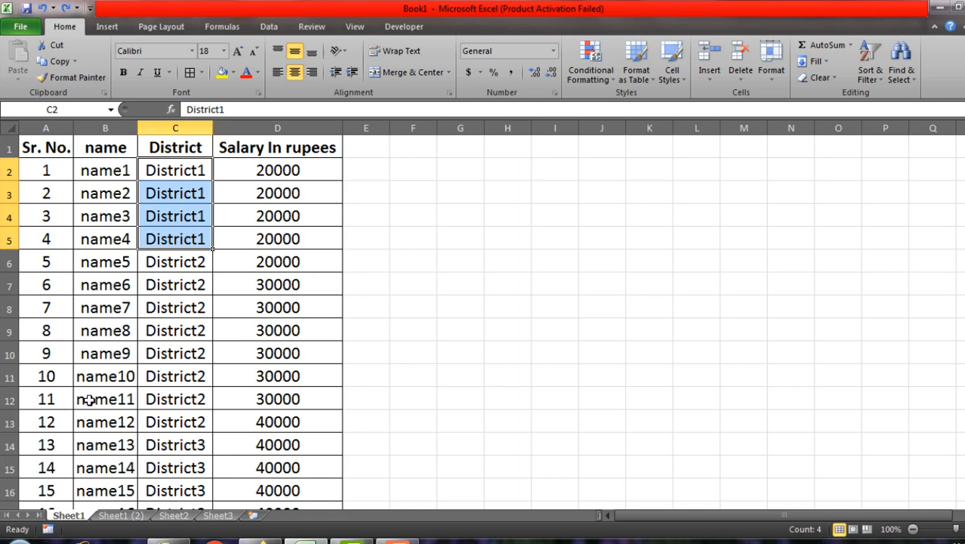
Review the merged District blocks down Sheet1 (2) and return to cell C2 on Sheet1.
left_click(120, 516)
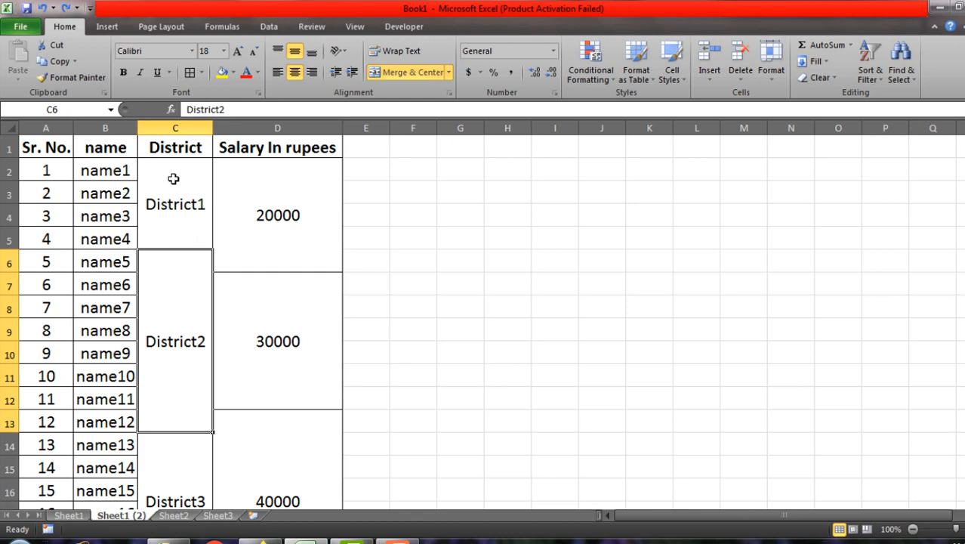
scroll(175, 202, "down", 7)
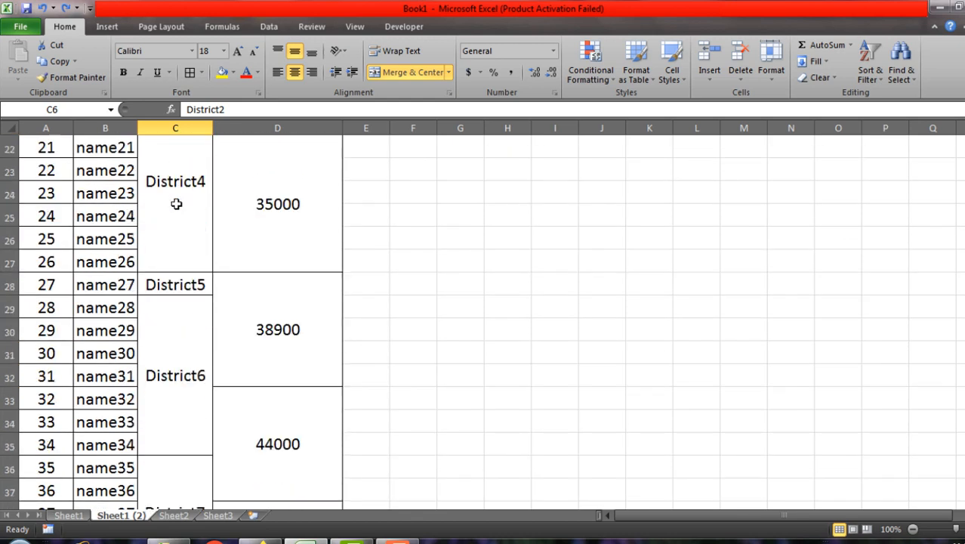
scroll(176, 203, "down", 5)
scroll(176, 202, "up", 12)
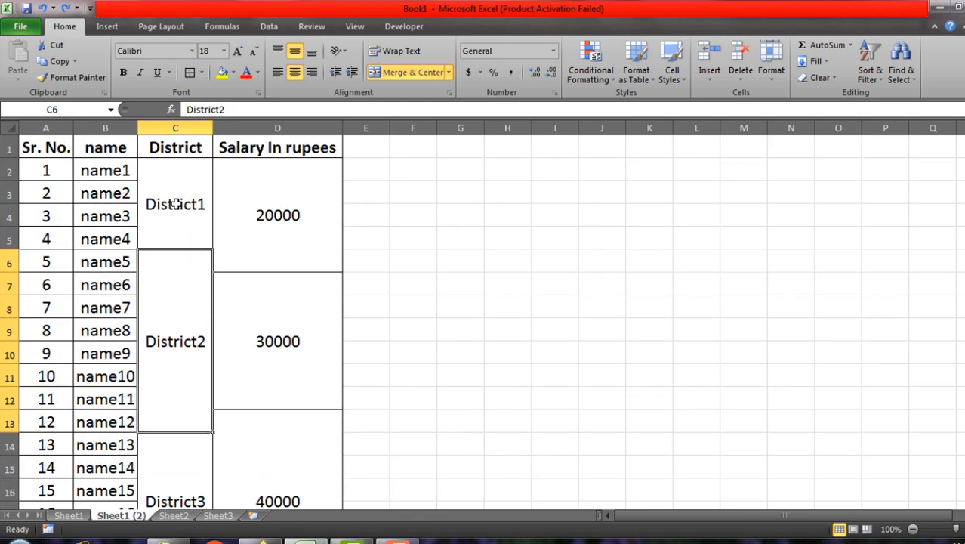
left_click(75, 516)
left_click(179, 171)
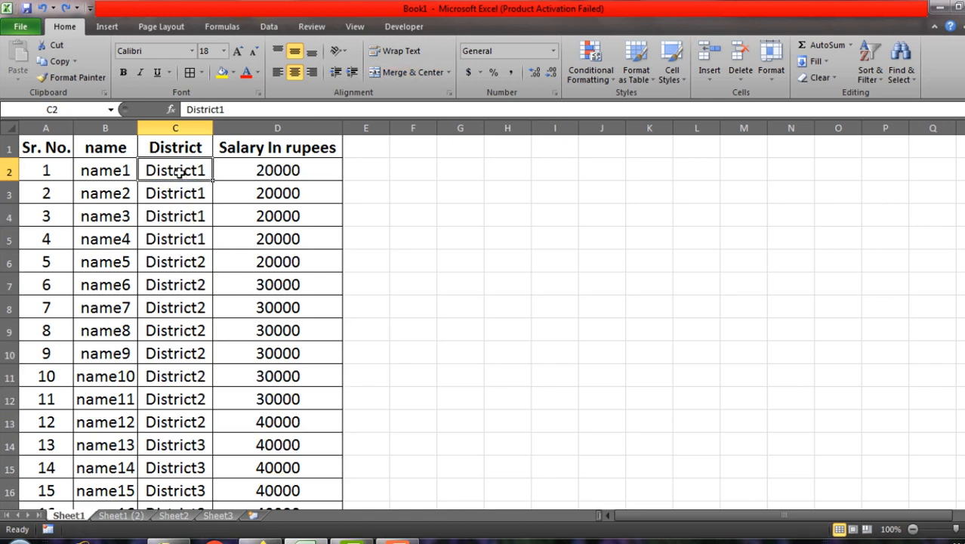
Copy the District column's merged formatting from Sheet1 (2) onto column C of Sheet1 with Format Painter, and check it through row 48.
left_click(123, 518)
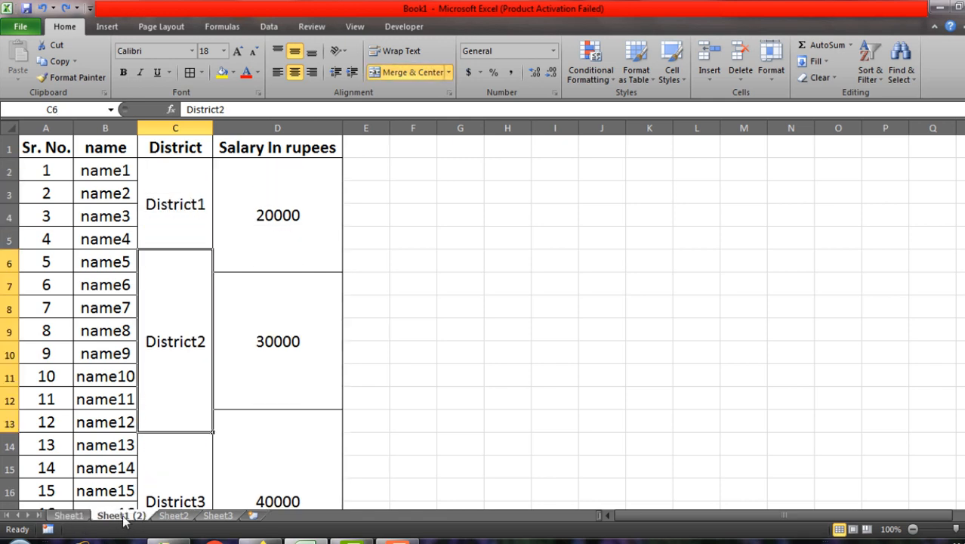
left_click(178, 187)
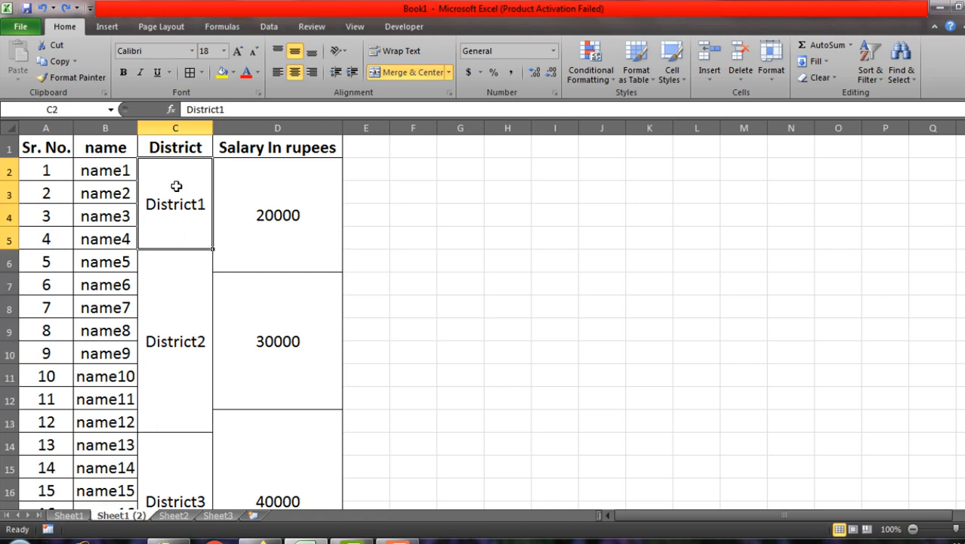
left_click(175, 128)
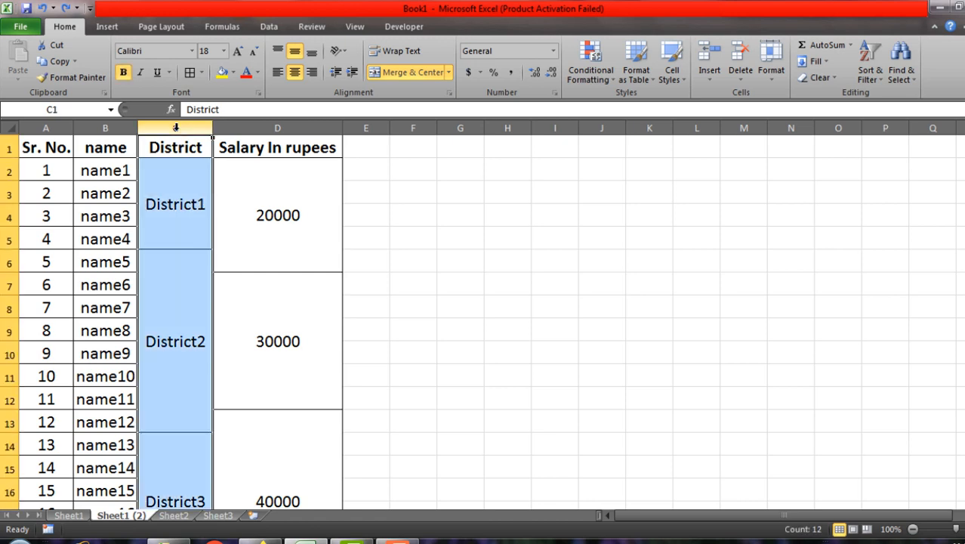
left_click(68, 77)
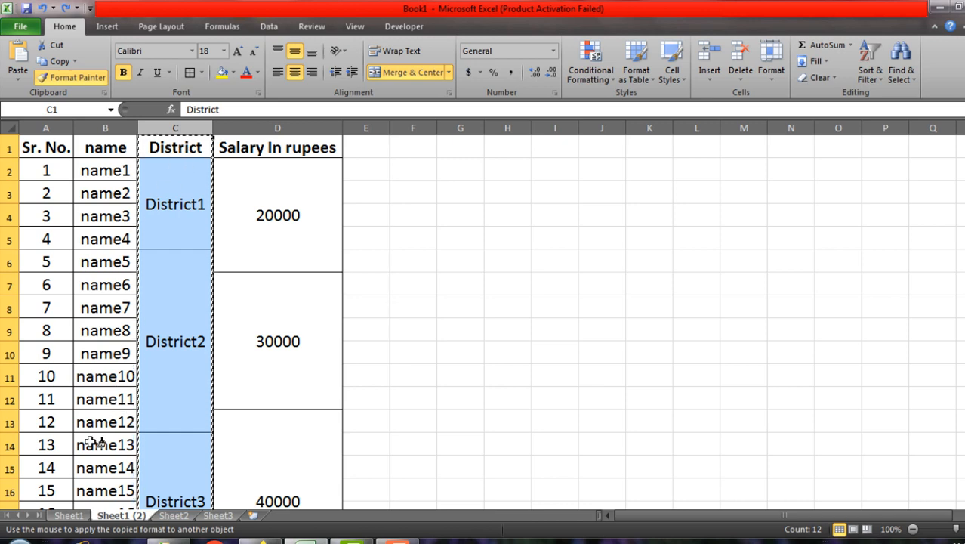
left_click(68, 516)
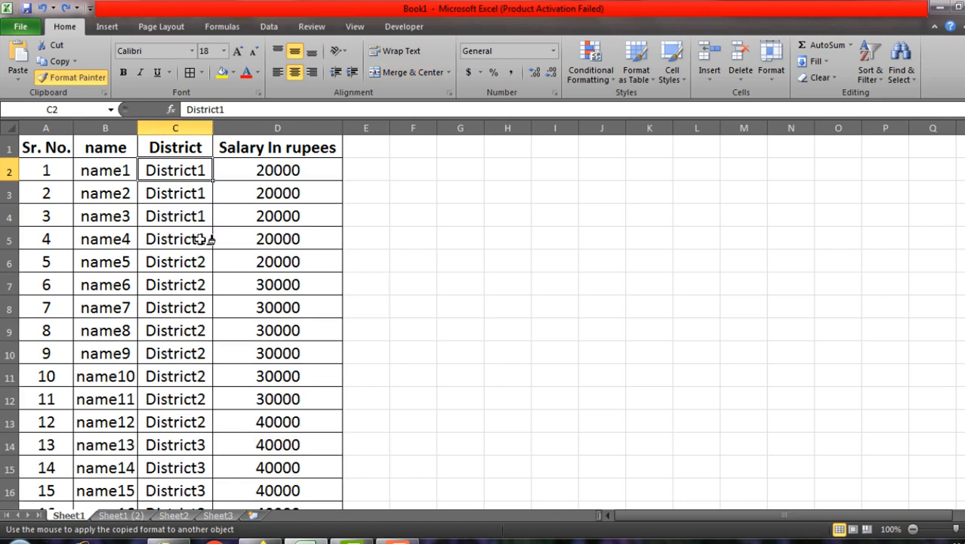
left_click(180, 127)
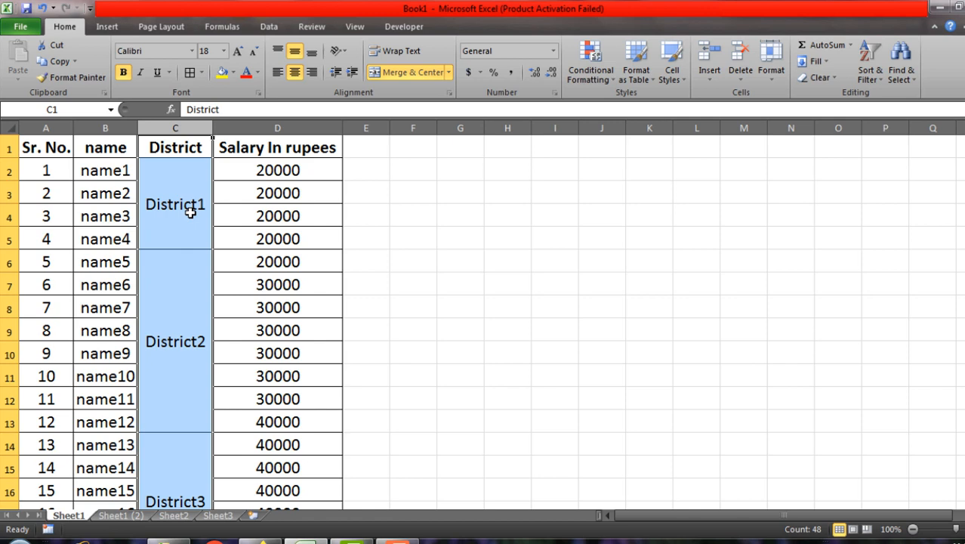
scroll(191, 213, "down", 7)
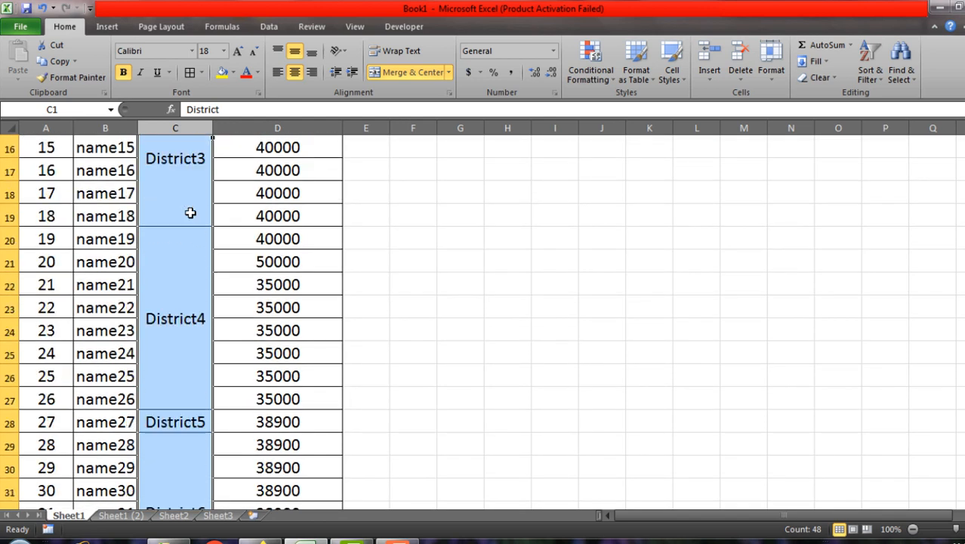
scroll(190, 213, "down", 6)
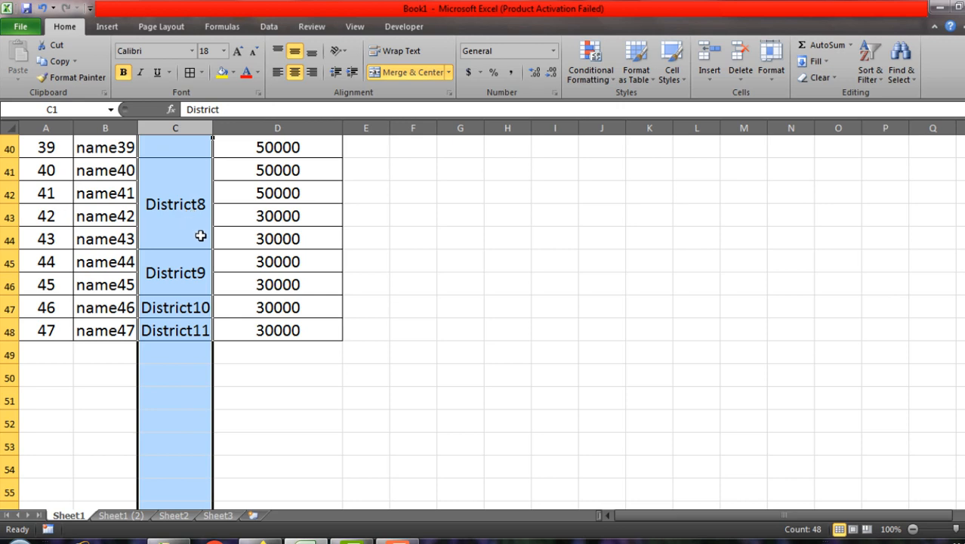
scroll(194, 226, "up", 13)
Examine the merged District and Salary In rupees blocks on Sheet1 (2), and return to Sheet1.
left_click(121, 515)
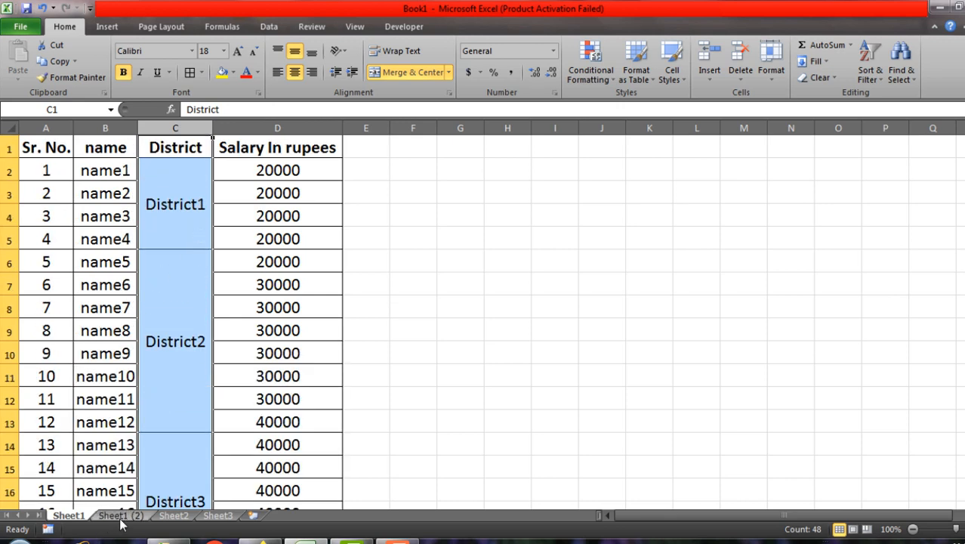
left_click(183, 237)
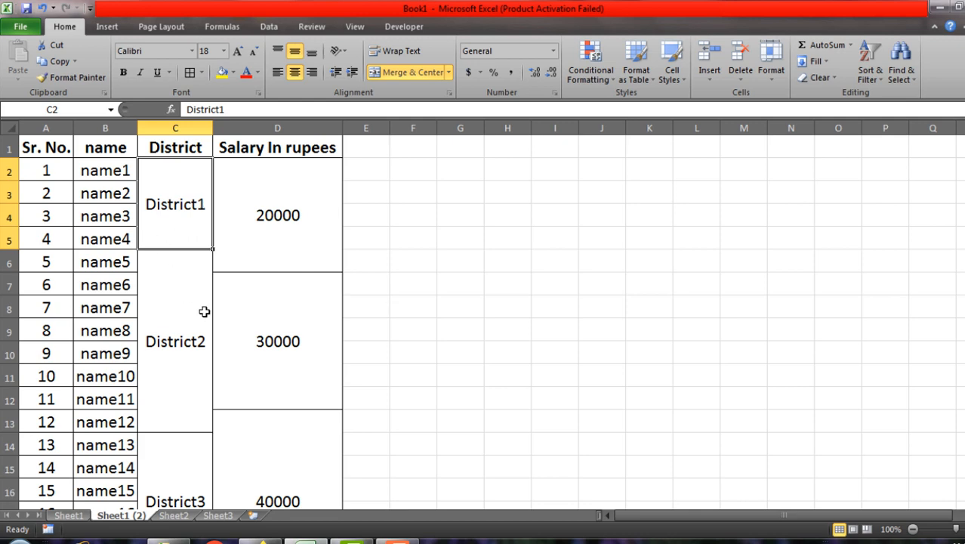
left_click(272, 221)
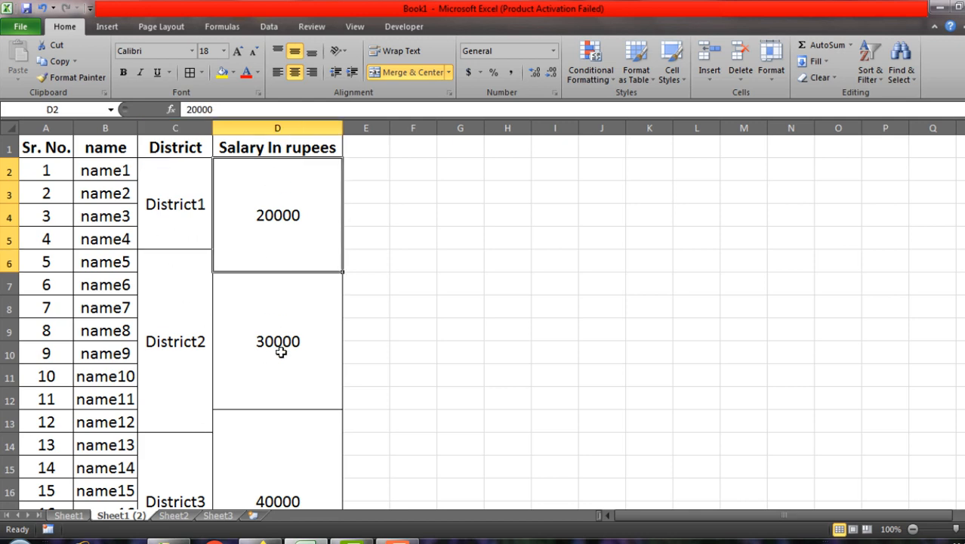
scroll(280, 352, "down", 2)
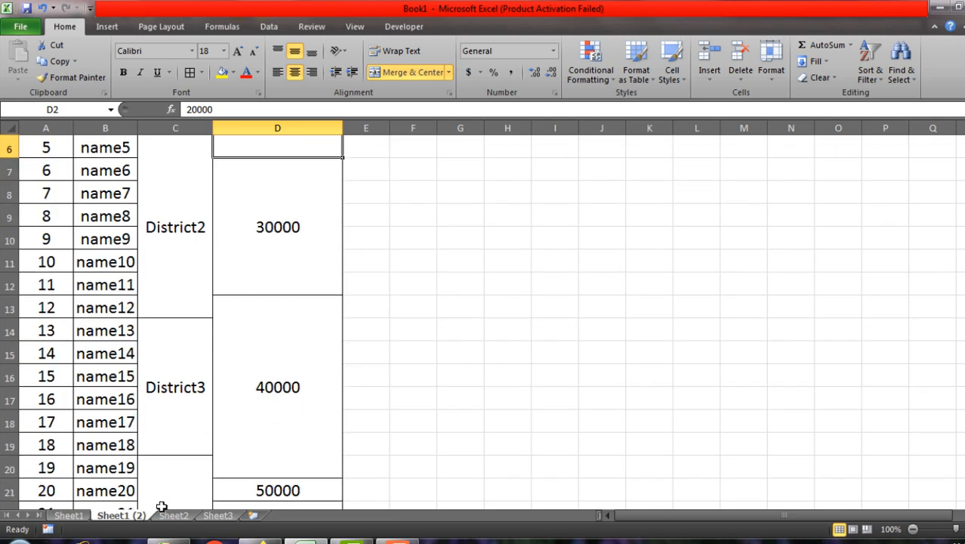
left_click(68, 515)
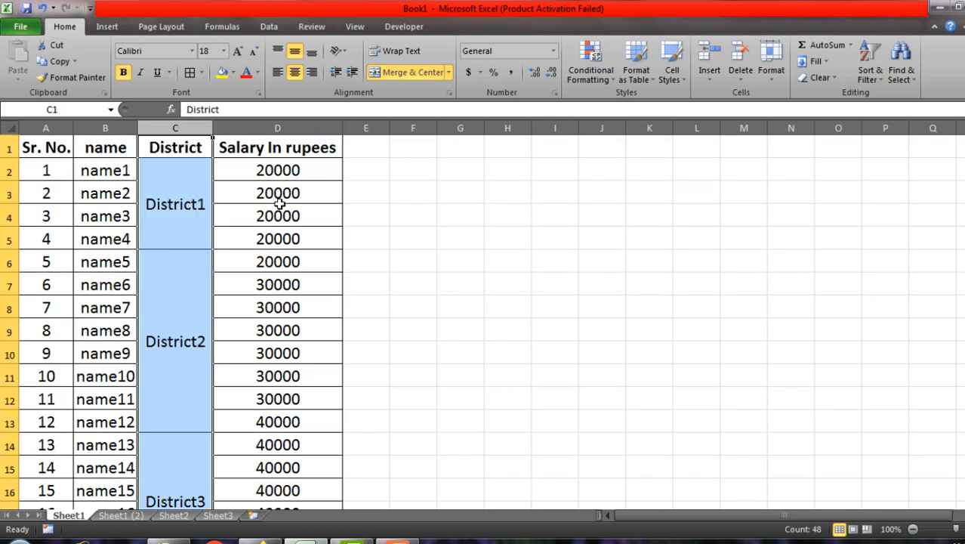
Try to merge and center the salary cells D2:D6 containing 20000 on Sheet1, and undo the merge.
left_click_drag(279, 171, 276, 257)
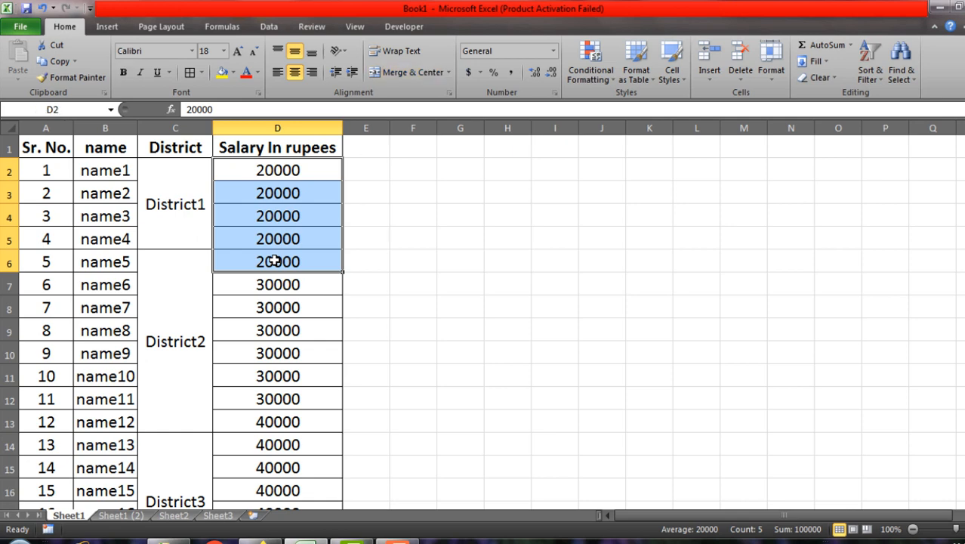
left_click(413, 68)
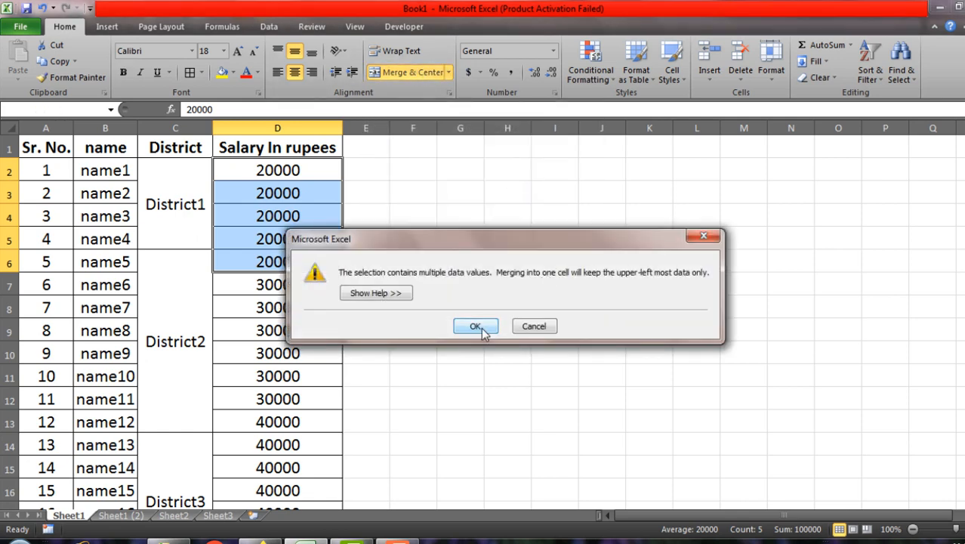
left_click(475, 326)
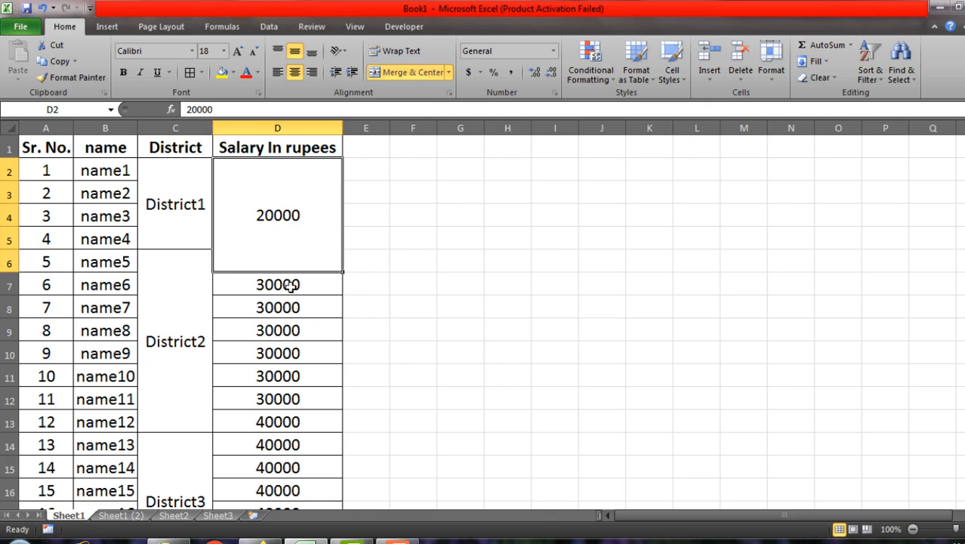
left_click_drag(287, 284, 272, 390)
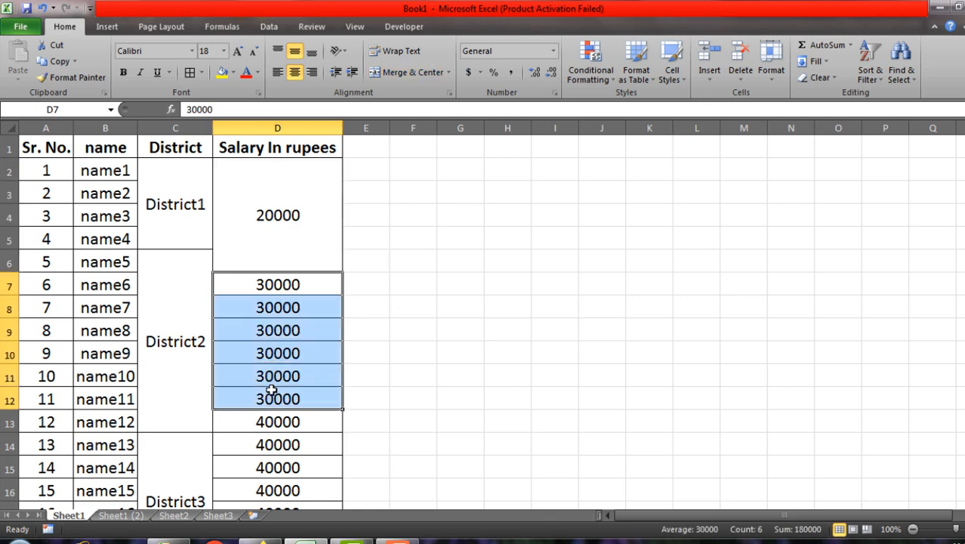
key("ctrl+z")
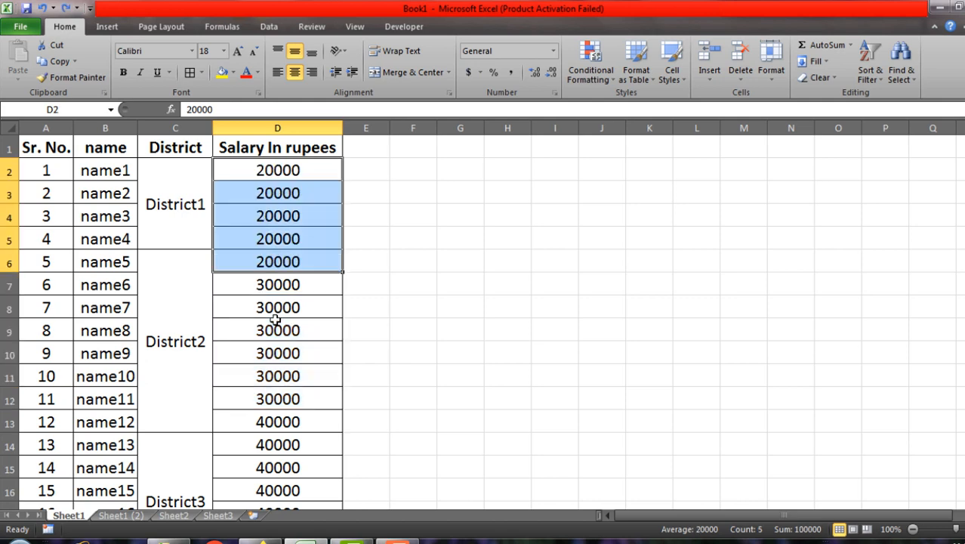
Copy the Salary In rupees column's merged formatting from Sheet1 (2) onto column D of Sheet1 with Format Painter, and check it through row 48.
left_click(115, 516)
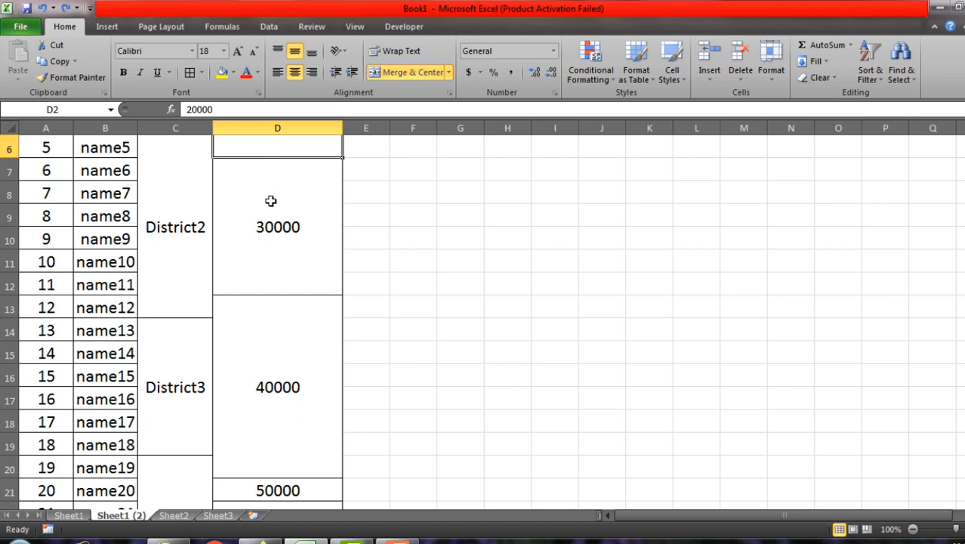
left_click(271, 200)
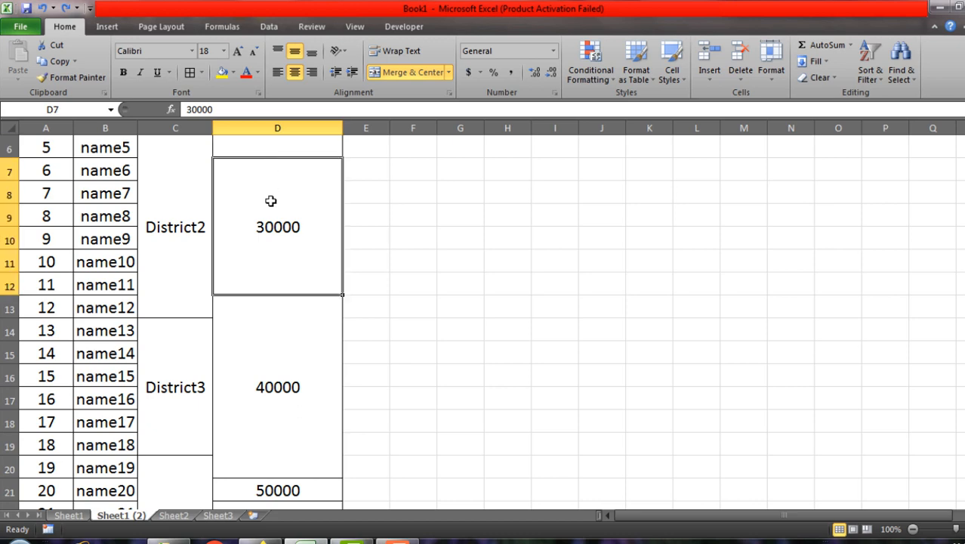
left_click(265, 125)
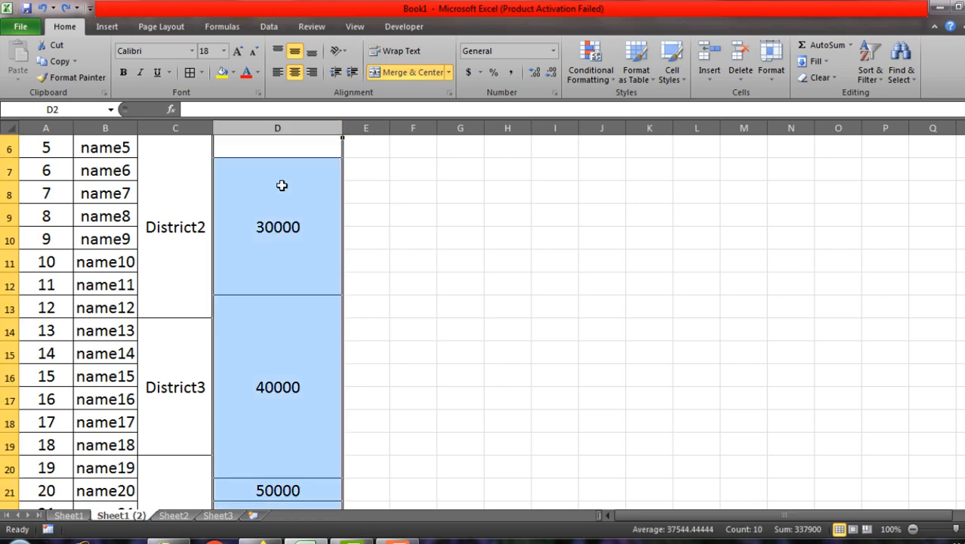
scroll(280, 184, "up", 2)
left_click(276, 127)
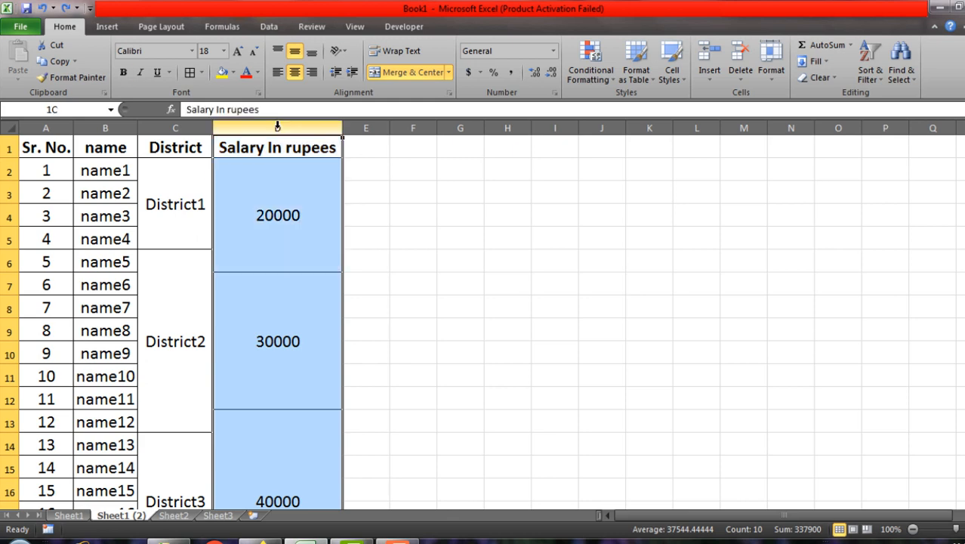
left_click(73, 77)
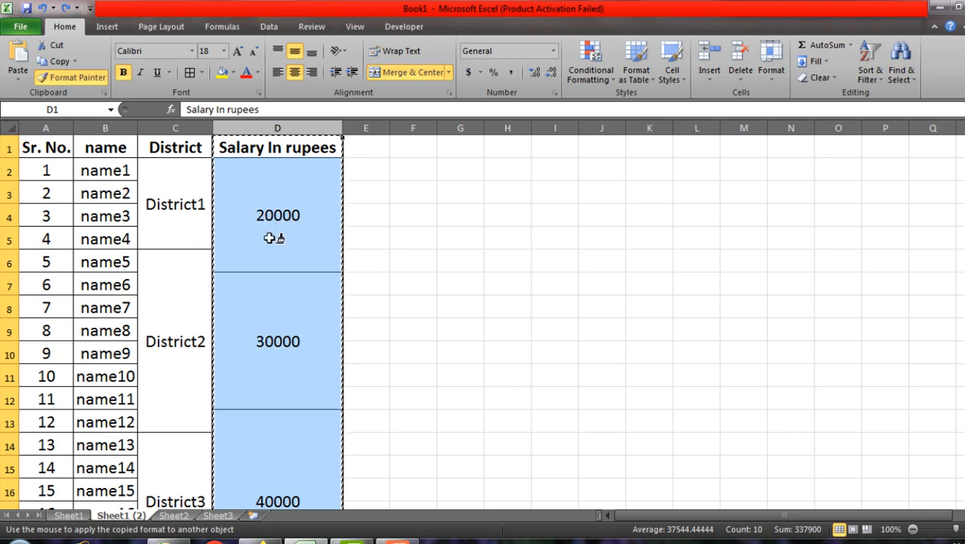
left_click(69, 514)
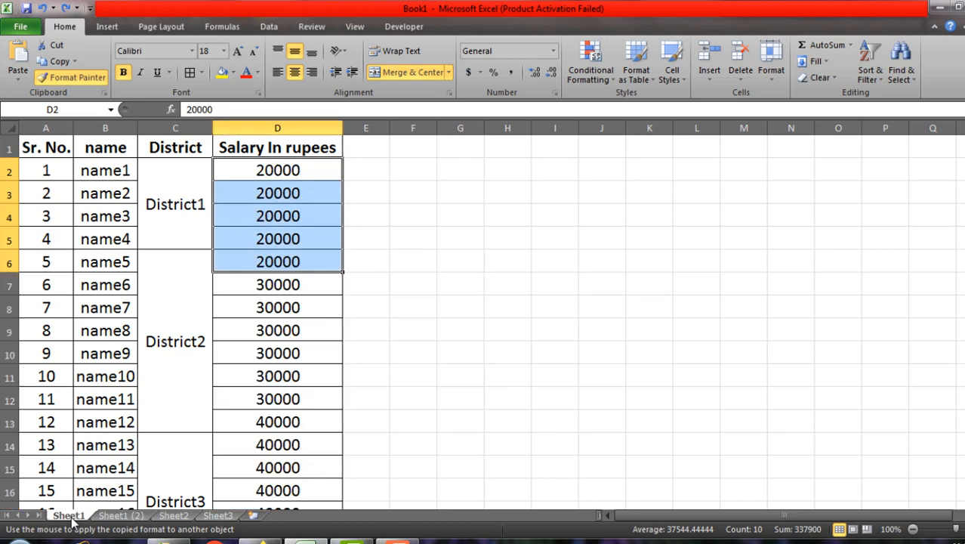
left_click(289, 124)
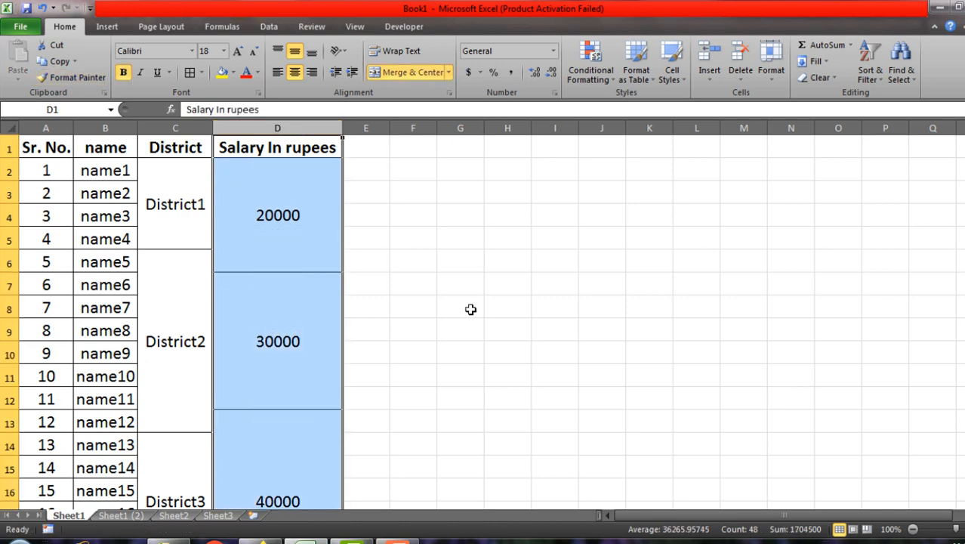
scroll(470, 310, "down", 13)
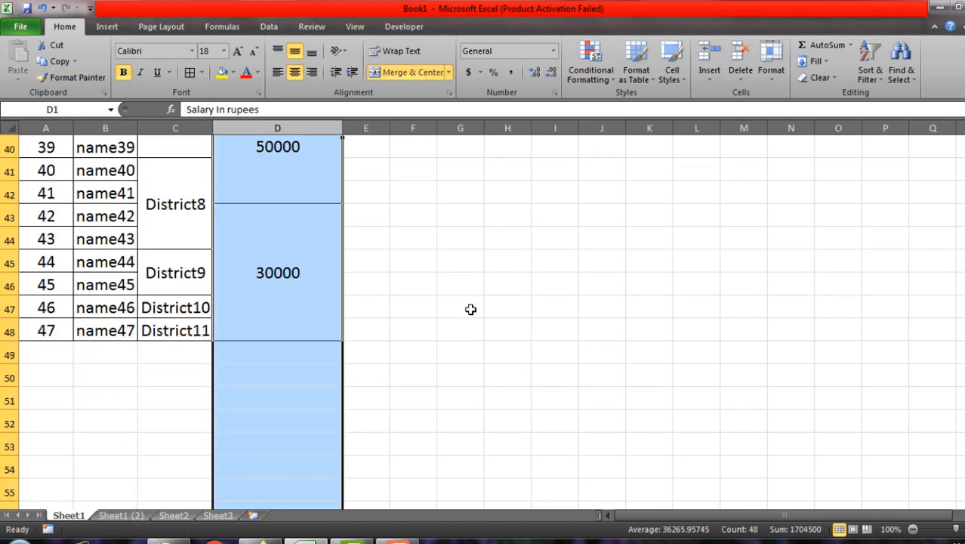
scroll(470, 309, "up", 13)
Examine the merged District and Salary In rupees blocks on Sheet1, comparing the cell counts of the first blocks and the layout down to row 40.
left_click(269, 207)
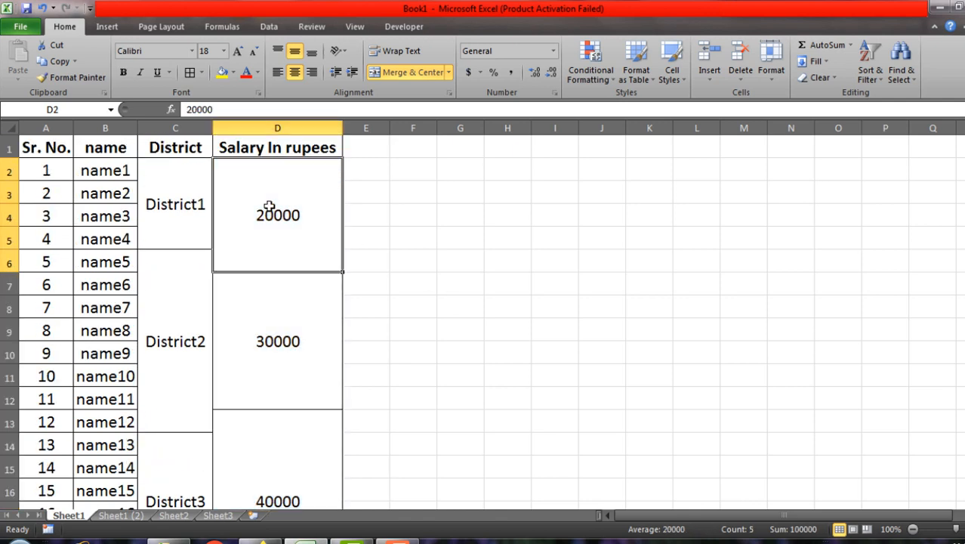
left_click(155, 191)
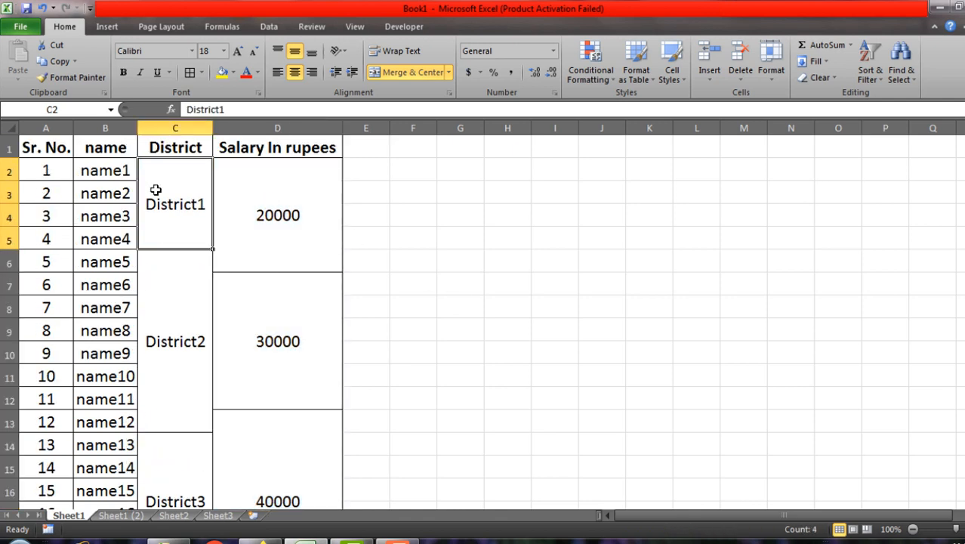
left_click(296, 214)
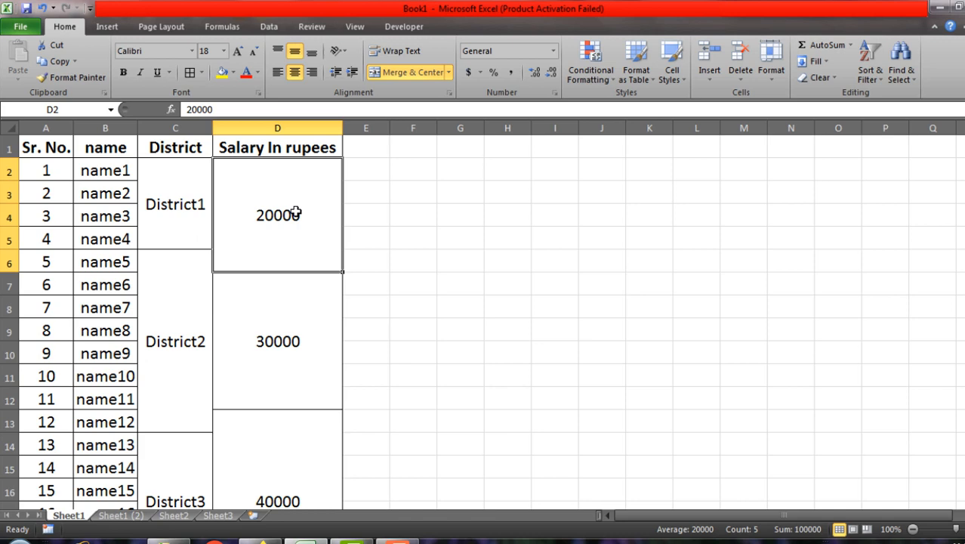
left_click(174, 197)
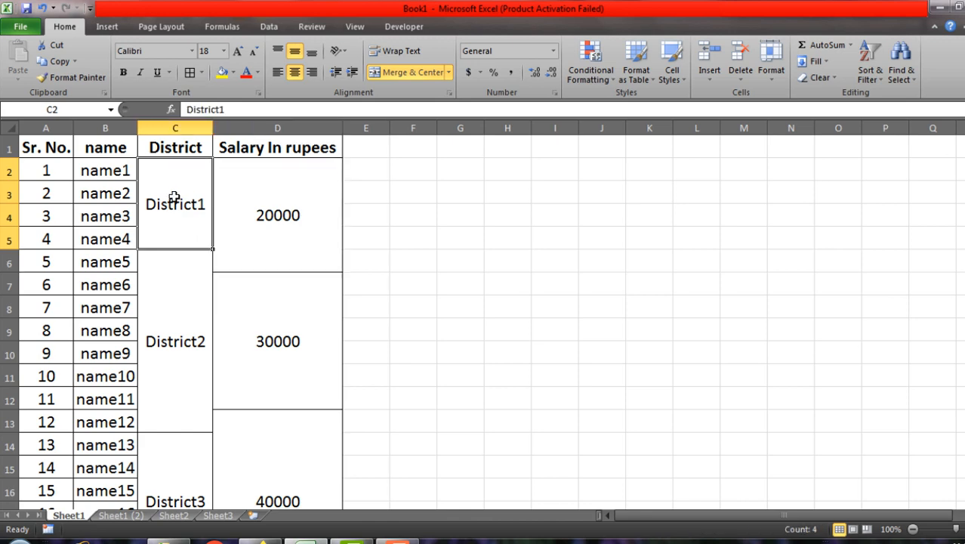
left_click(284, 215)
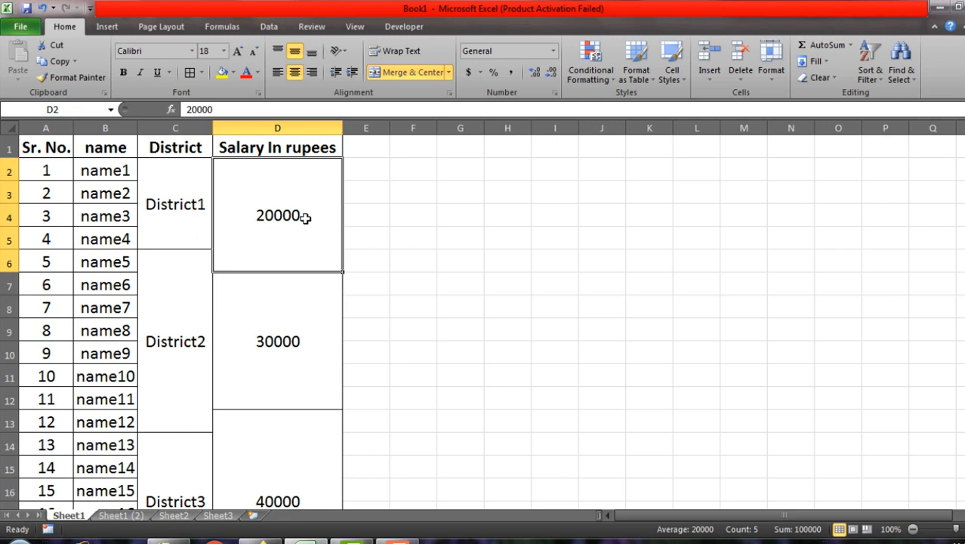
left_click(172, 210)
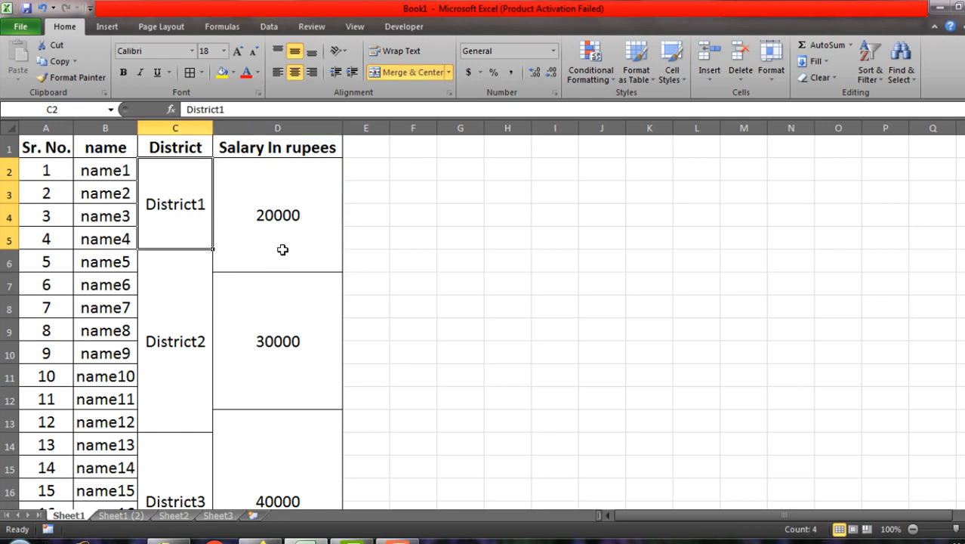
left_click(248, 348)
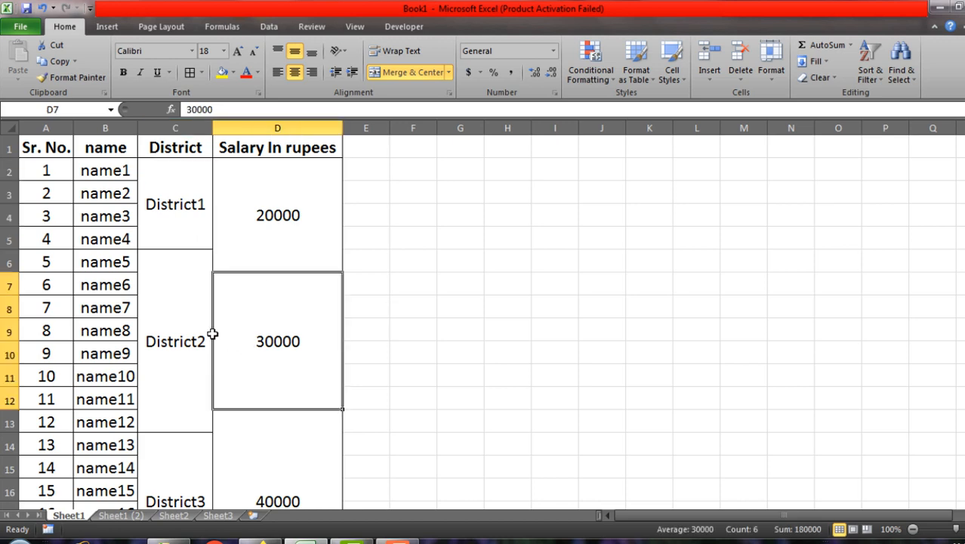
left_click(171, 314)
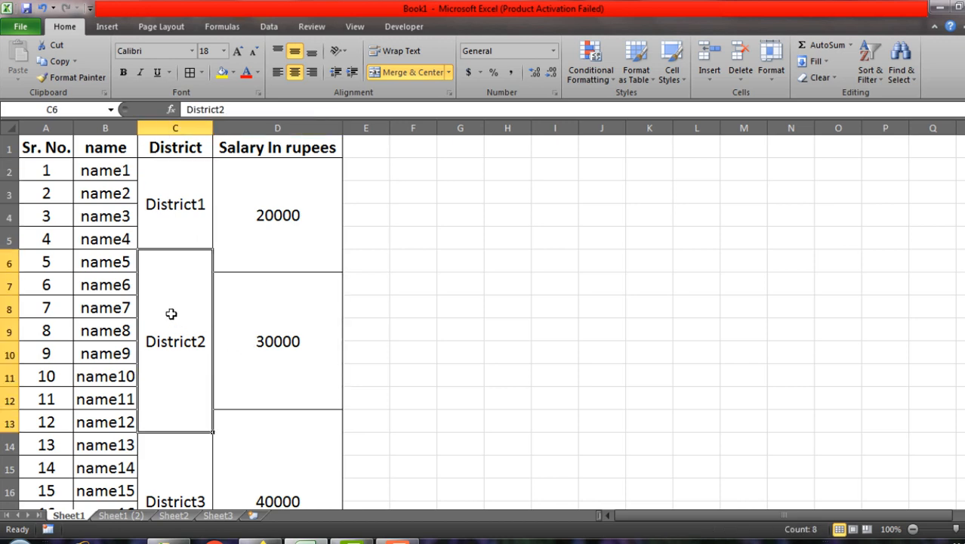
left_click(259, 229)
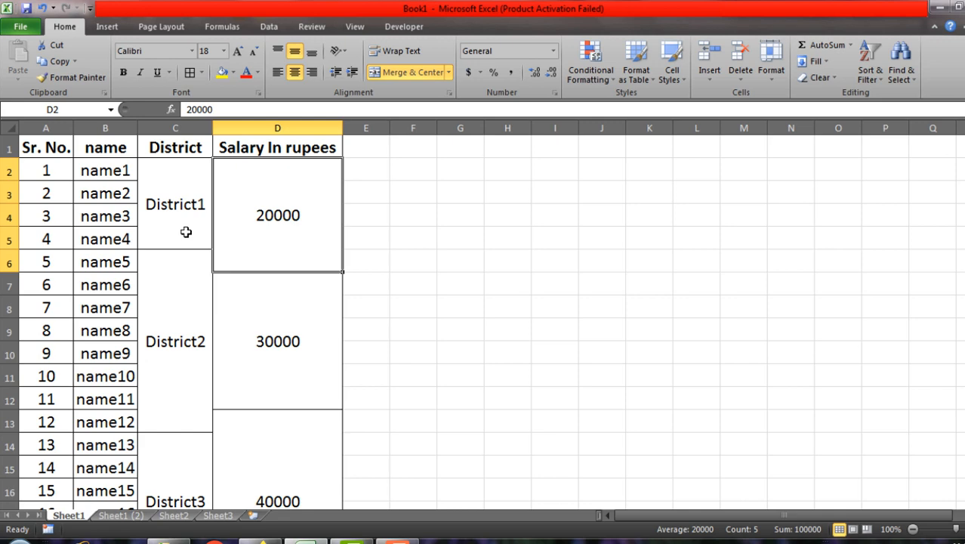
scroll(186, 232, "down", 6)
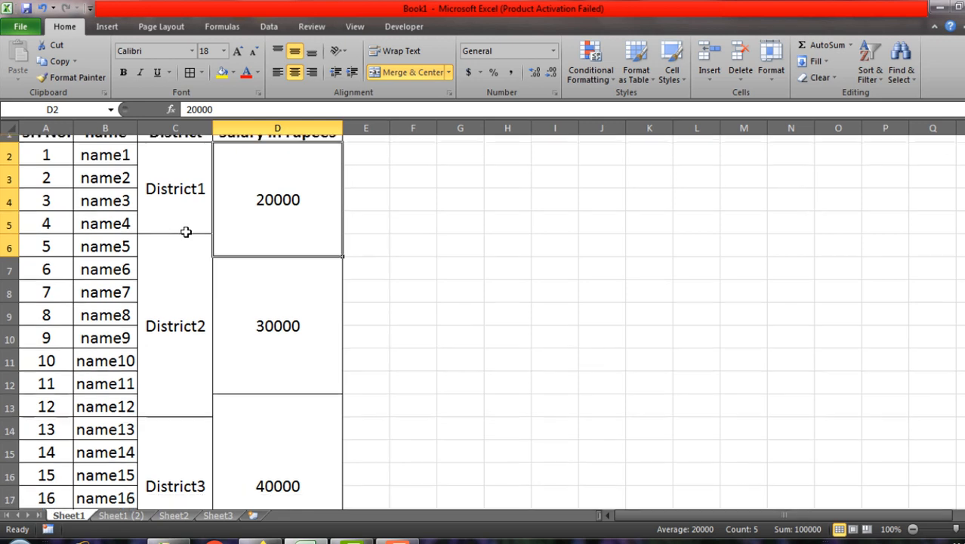
scroll(185, 232, "down", 2)
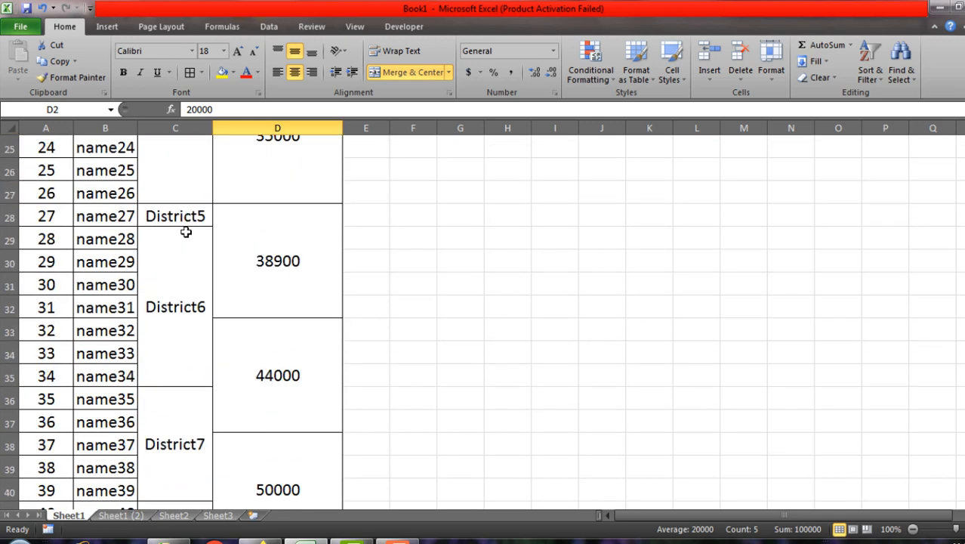
scroll(185, 229, "up", 8)
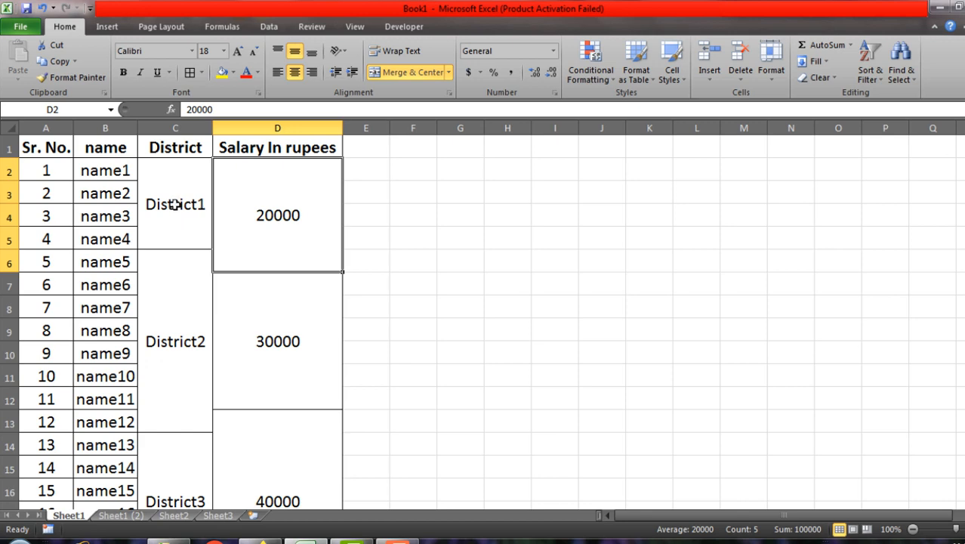
Copy the merged formatting of the District1 and District2 blocks (C2:C13) to empty cells starting at G3 with Format Painter, and compare the two.
left_click_drag(175, 205, 164, 306)
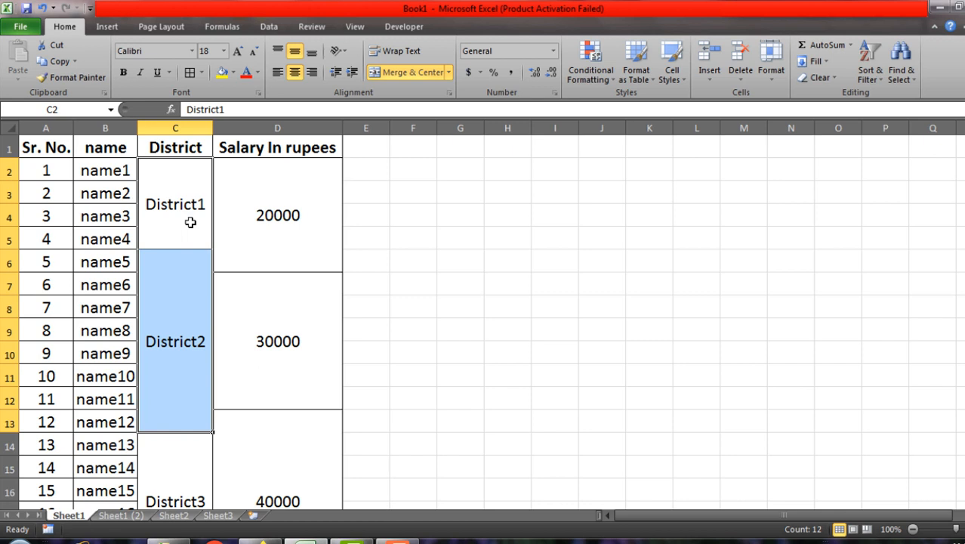
left_click(78, 79)
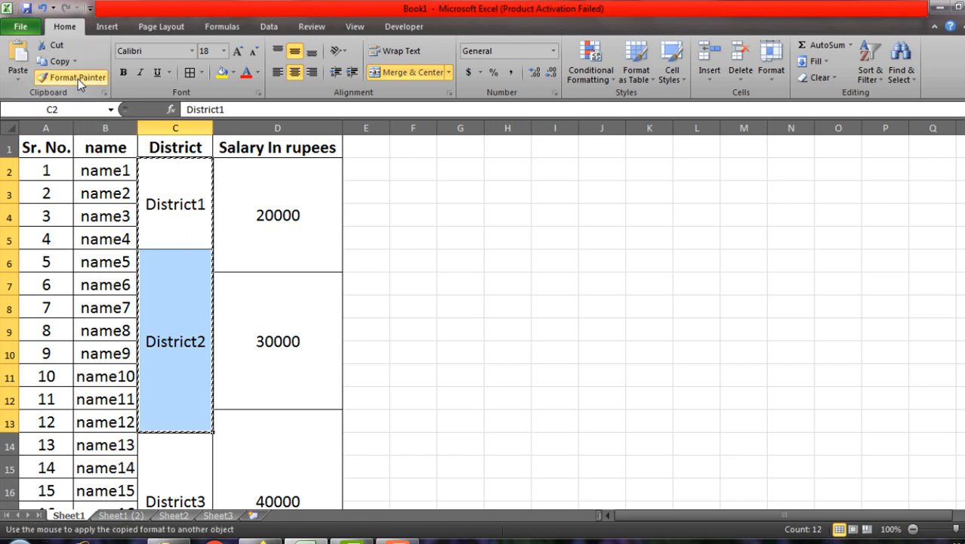
left_click(459, 195)
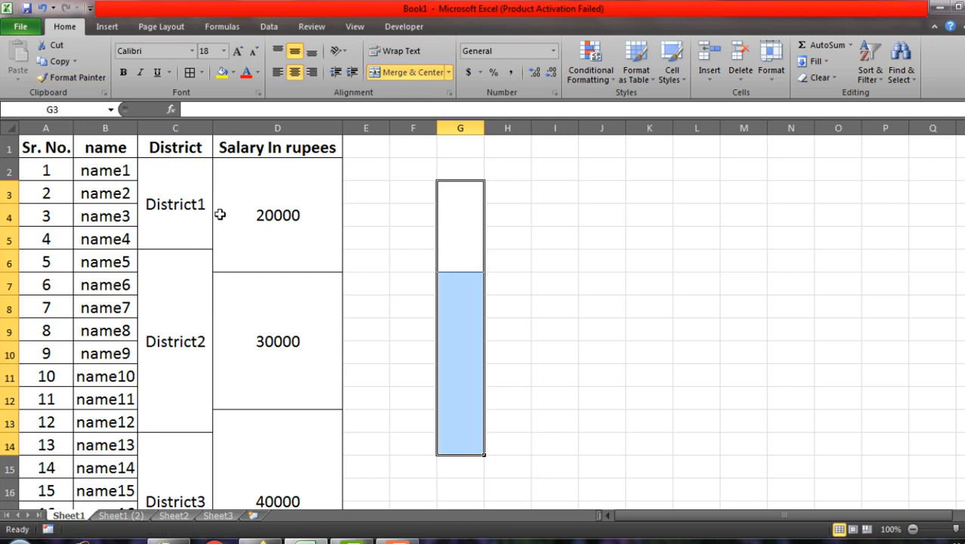
left_click_drag(152, 218, 159, 331)
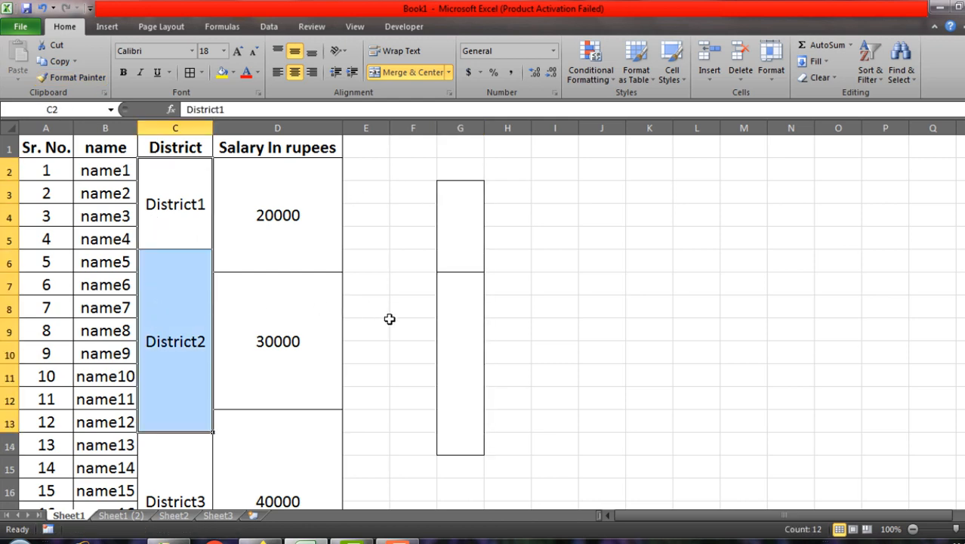
left_click(453, 353)
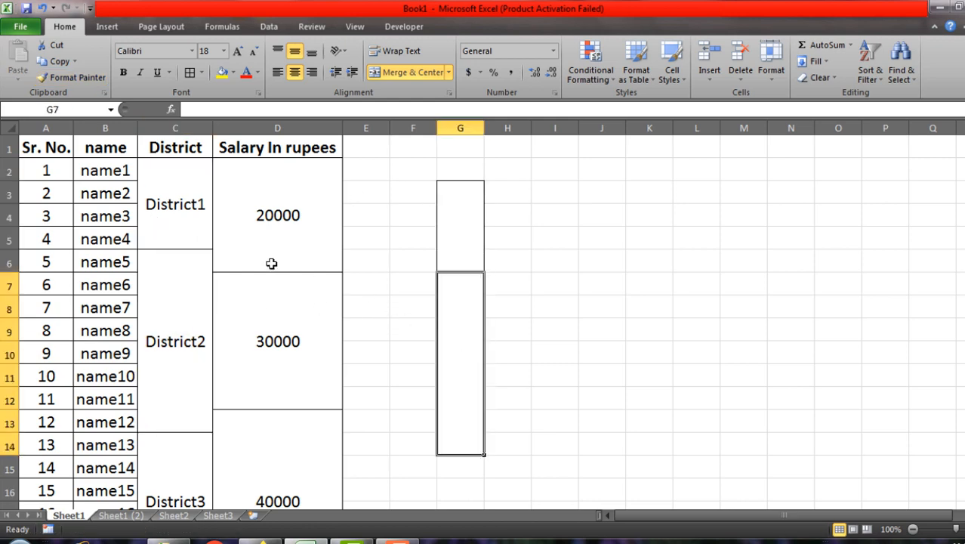
Copy the merged formatting of the 20000, 30000 and 40000 salary blocks (D2:D20) to empty cells starting at J2 with Format Painter.
left_click_drag(269, 217, 270, 414)
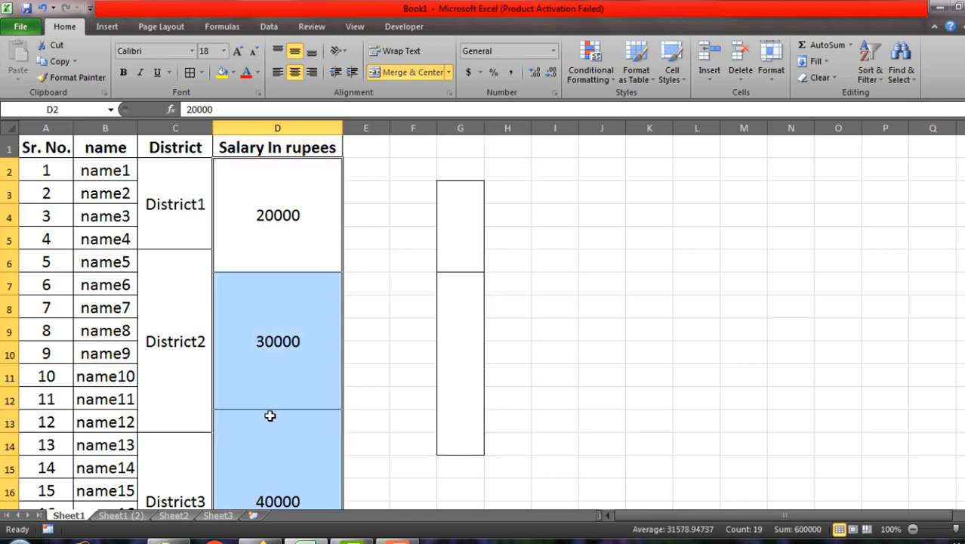
left_click(80, 78)
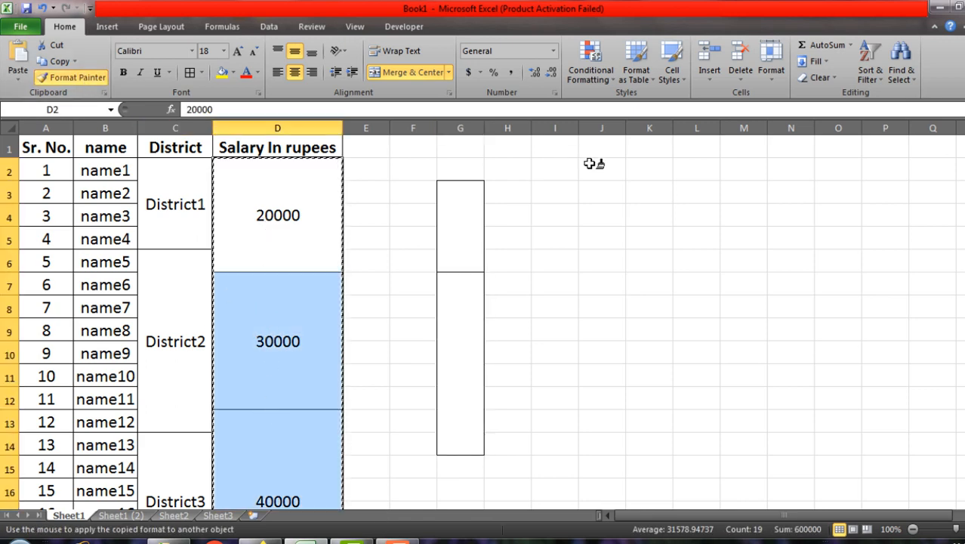
left_click(613, 166)
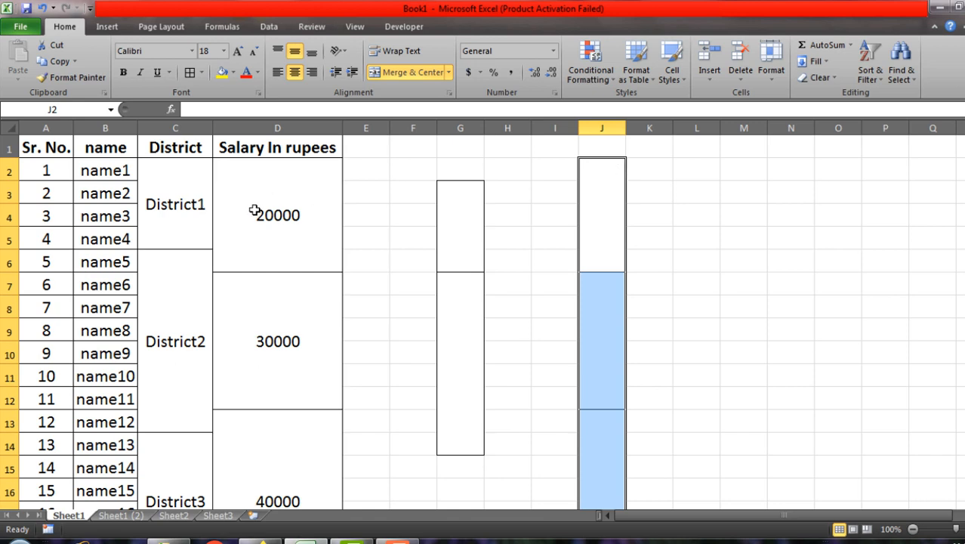
scroll(265, 373, "down", 5)
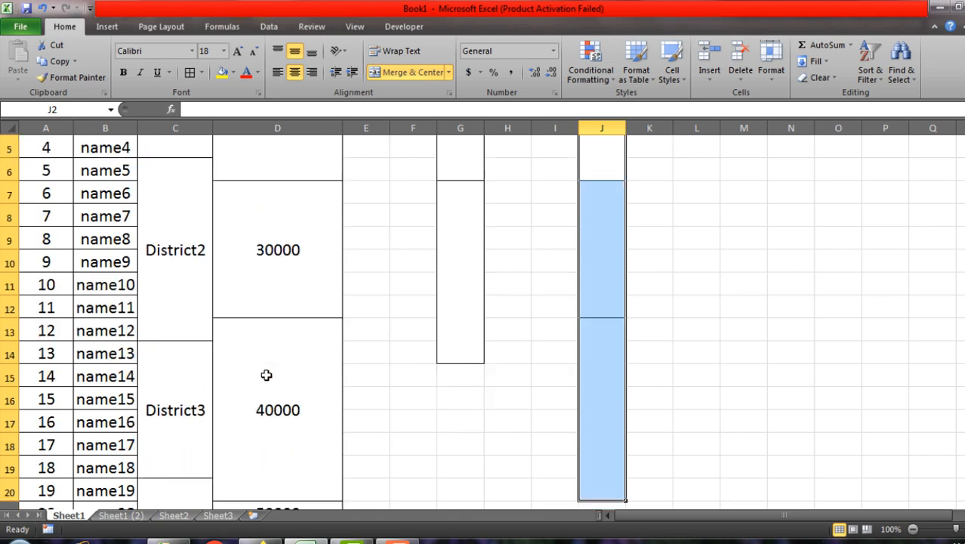
scroll(546, 314, "up", 5)
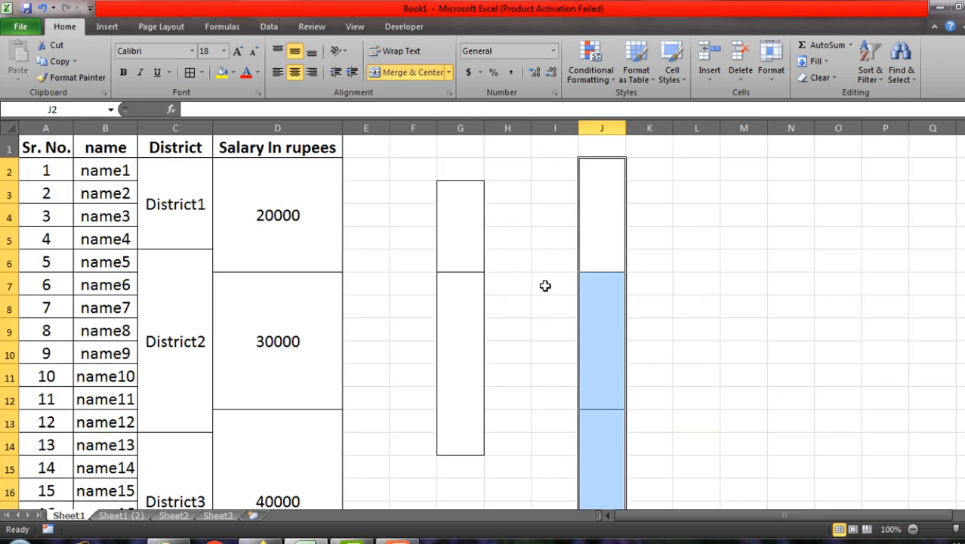
left_click(528, 246)
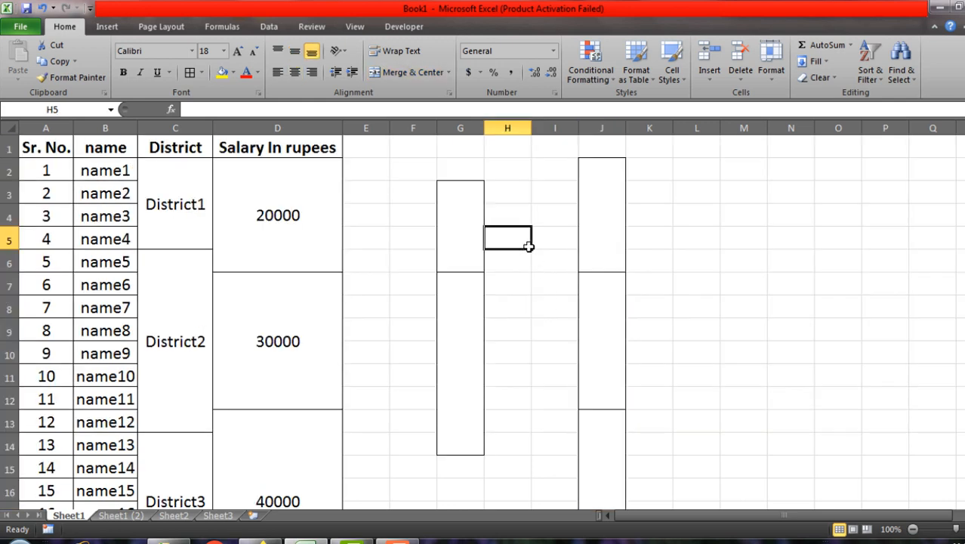
left_click(373, 212)
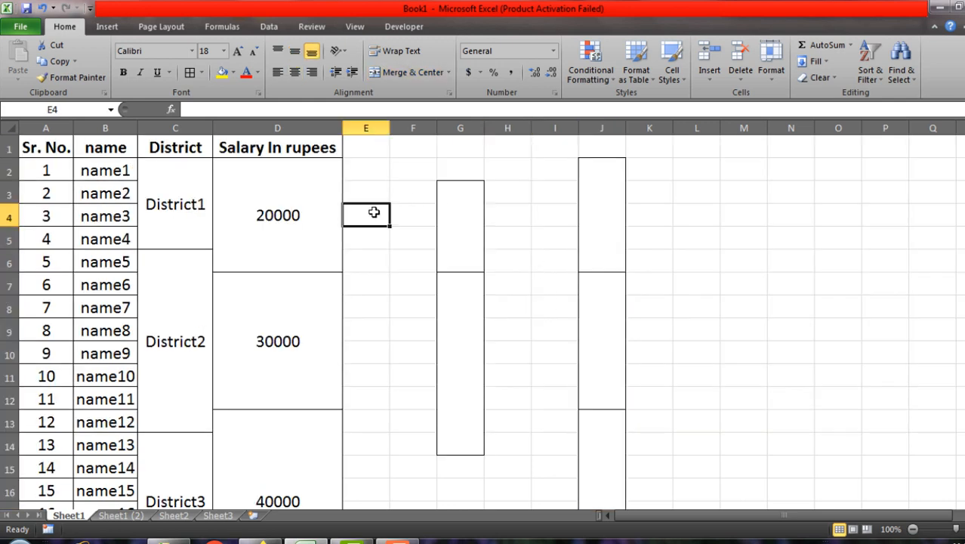
left_click(381, 188)
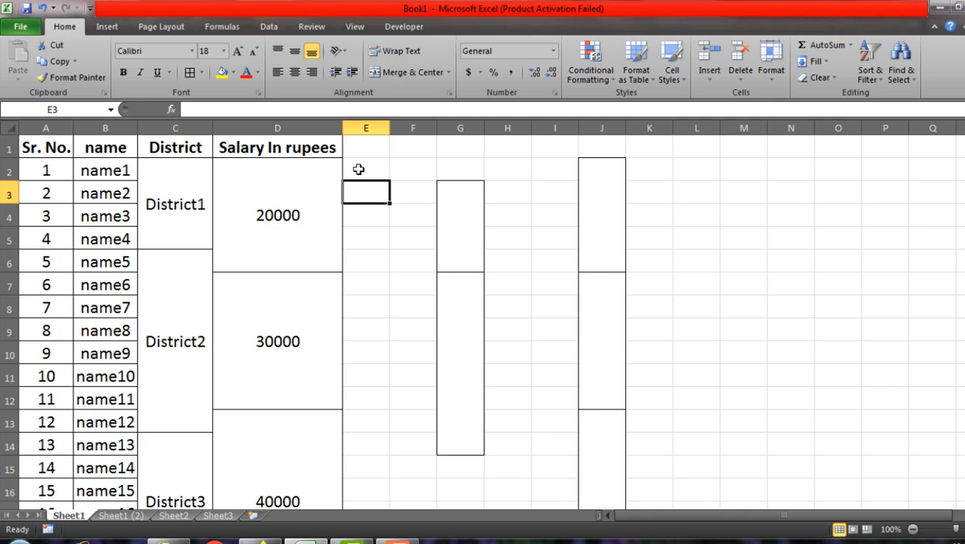
left_click(358, 169)
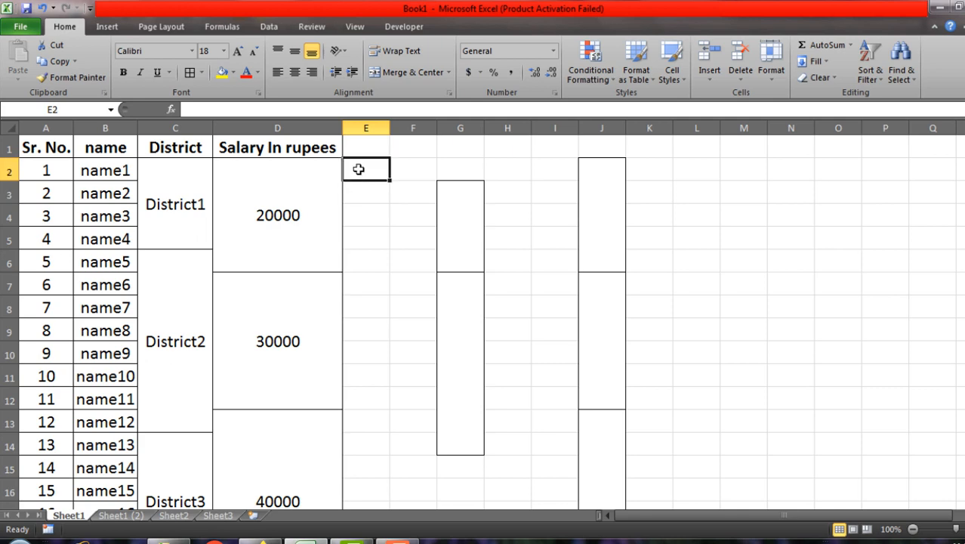
left_click(194, 203)
left_click(284, 210)
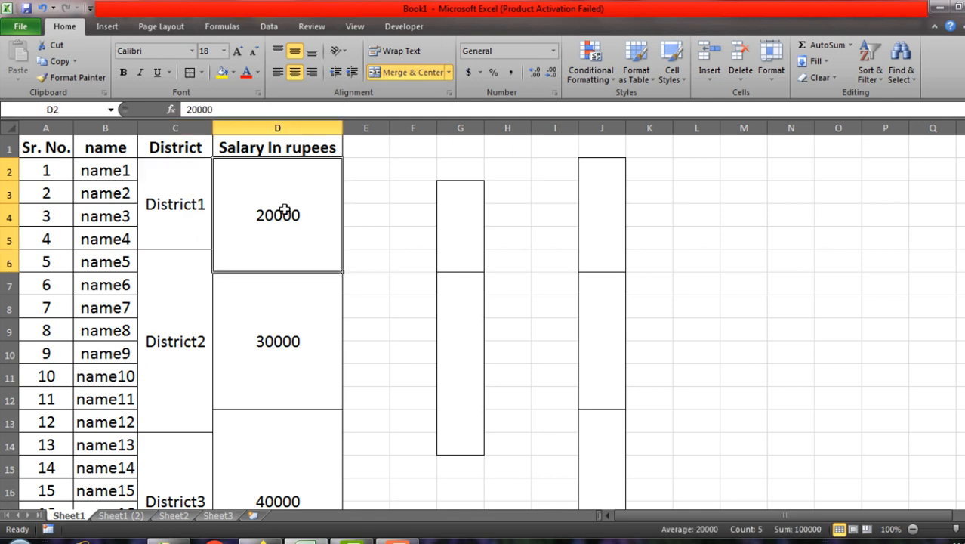
left_click(373, 191)
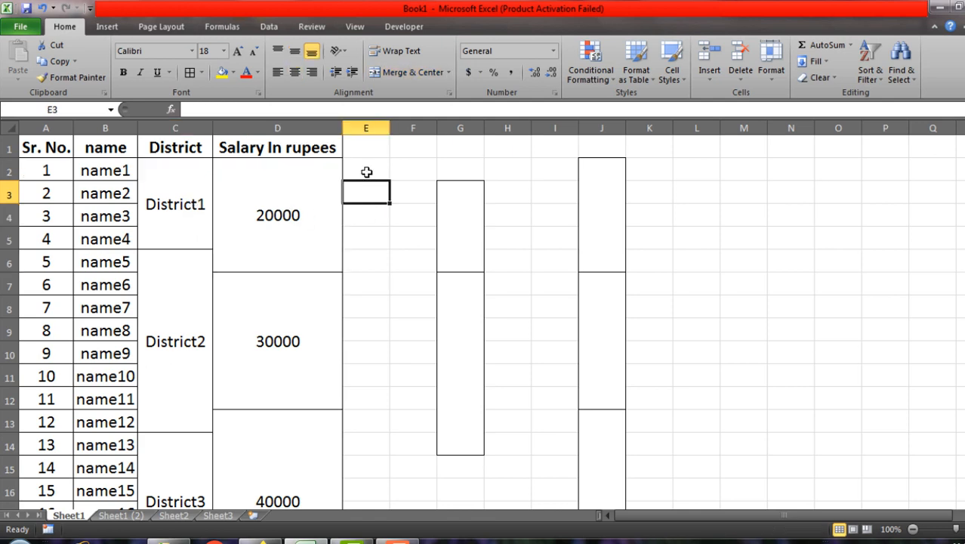
left_click(366, 172)
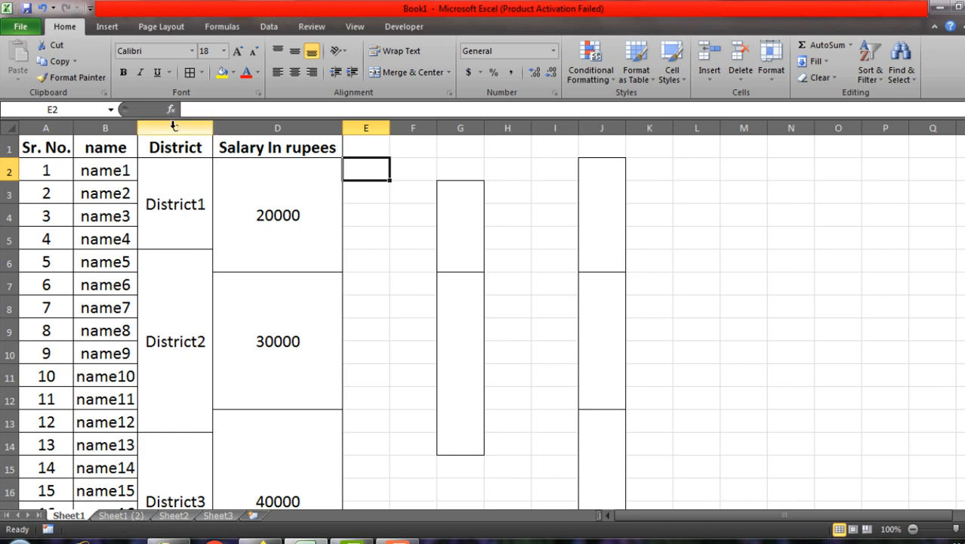
left_click(301, 231)
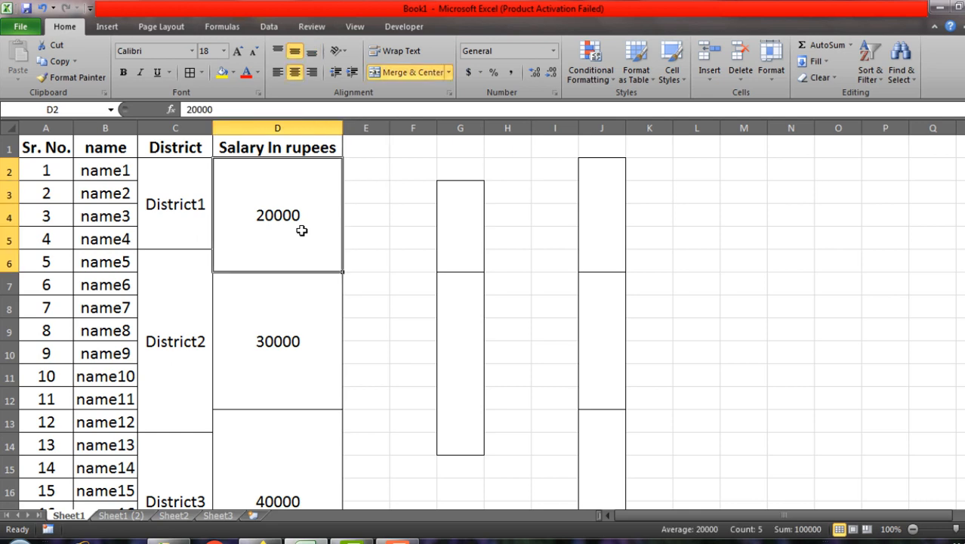